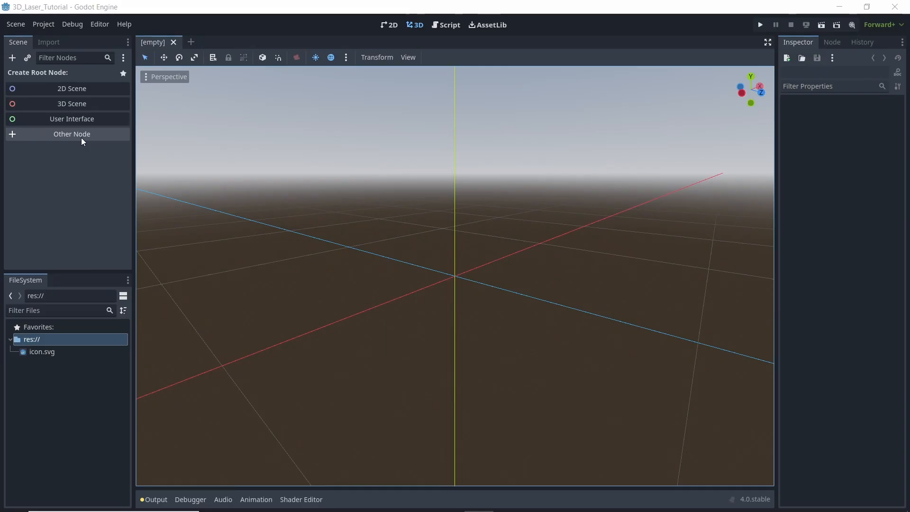
- Create a RayCast3D as the scene's root node and name it Laser
{"action": "left_click", "coordinate": [81, 138]}
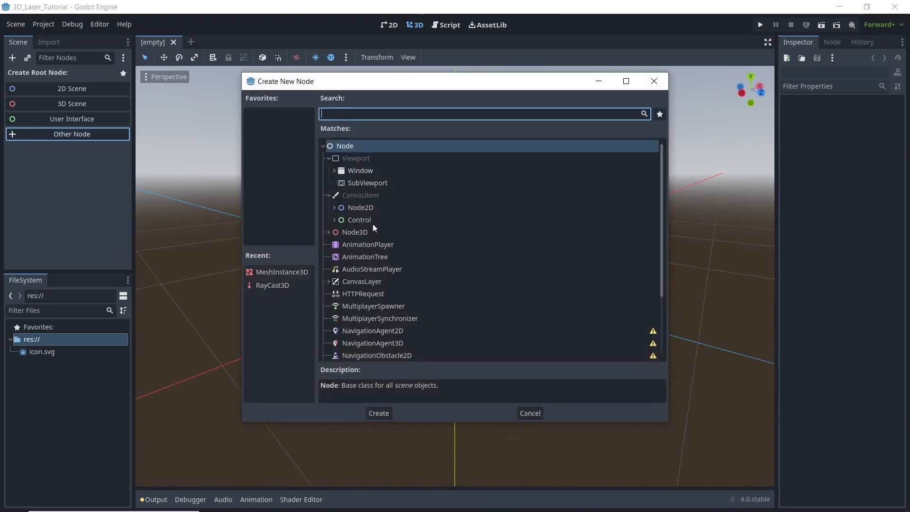
{"action": "type", "text": "rayca"}
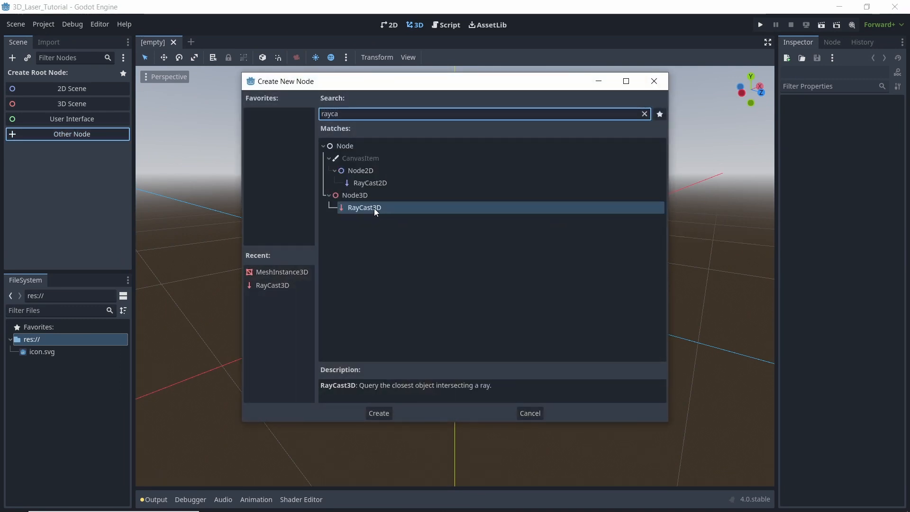
{"action": "double_click", "coordinate": [374, 209]}
{"action": "double_click", "coordinate": [55, 75]}
{"action": "type", "text": "Laser"}
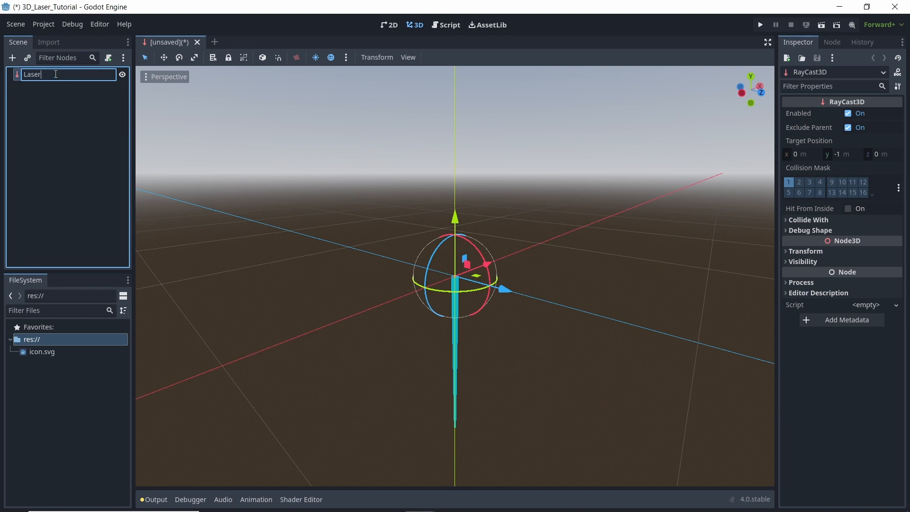
{"action": "key", "text": "Return"}
- Add a MeshInstance3D child under Laser and name it BeamMesh
{"action": "left_click", "coordinate": [12, 57]}
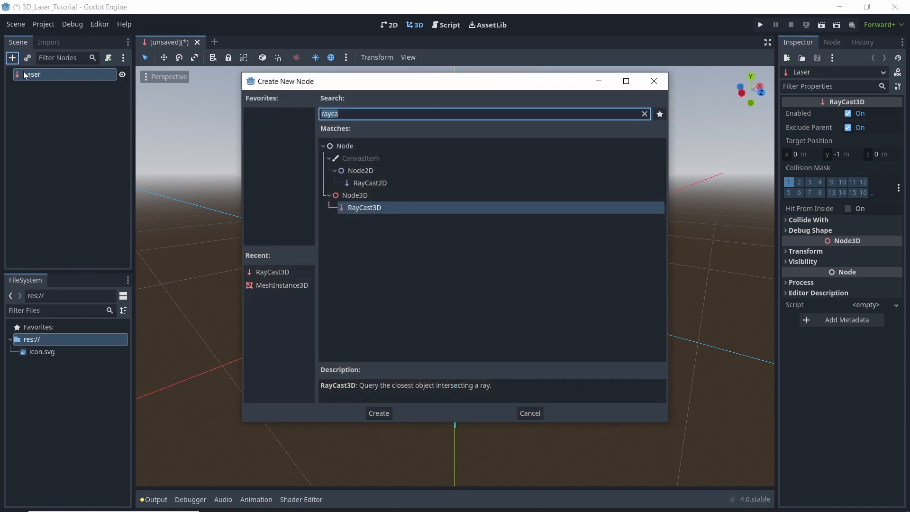
{"action": "type", "text": "Mesh"}
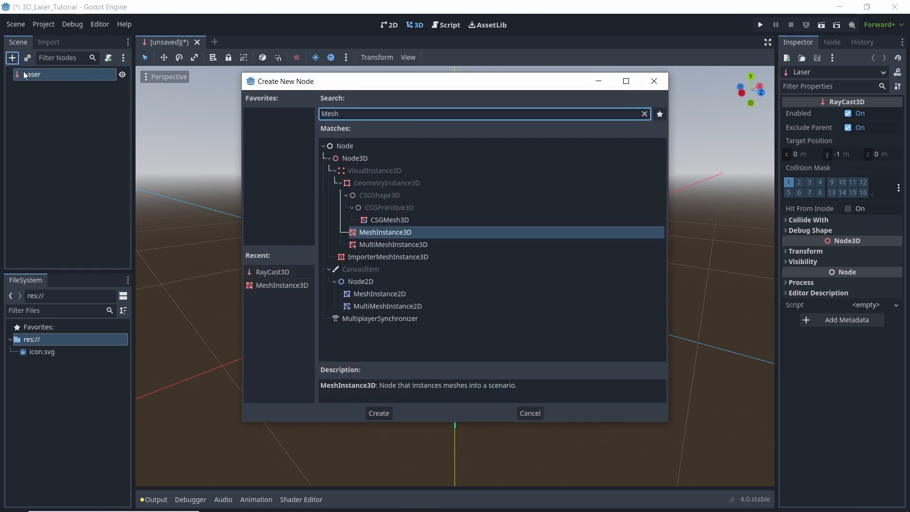
{"action": "key", "text": "Return"}
{"action": "key", "text": "F2"}
{"action": "type", "text": "BeamMesh"}
{"action": "key", "text": "Return"}
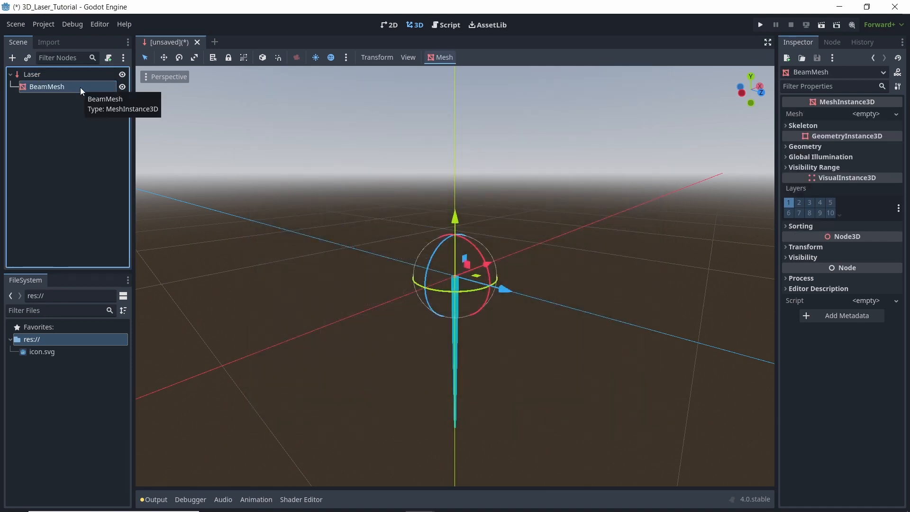
- Give BeamMesh a new CylinderMesh with top and bottom radii of 0.03 m
{"action": "left_click", "coordinate": [881, 115]}
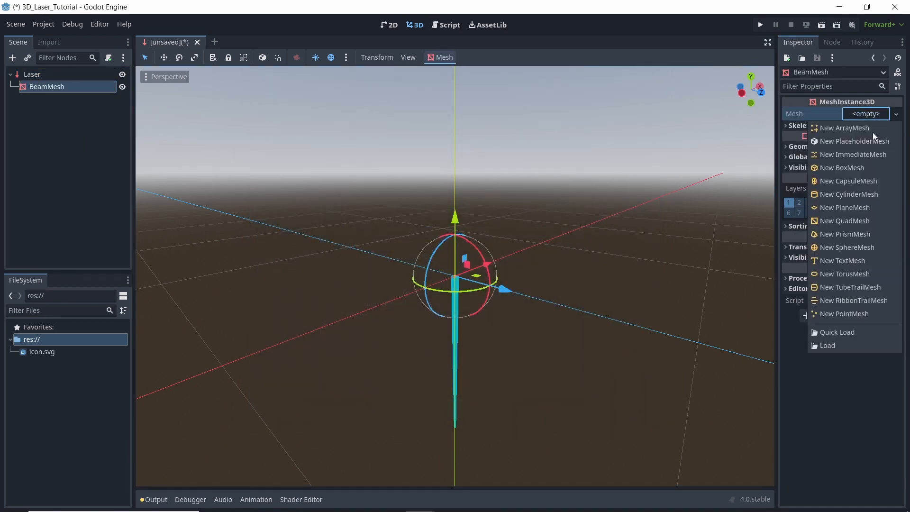
{"action": "left_click", "coordinate": [860, 195]}
{"action": "left_click", "coordinate": [862, 216]}
{"action": "type", "text": "0.0"}
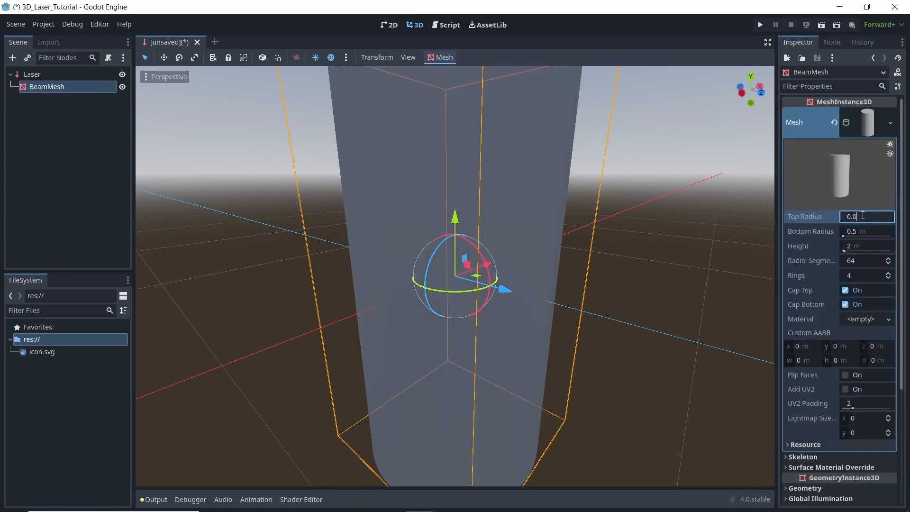
{"action": "type", "text": "3"}
{"action": "key", "text": "Return"}
{"action": "left_click", "coordinate": [856, 234]}
{"action": "type", "text": "0.05"}
{"action": "type", "text": "3"}
{"action": "key", "text": "Return"}
- Set the cylinder mesh's height to 0.01 m
{"action": "left_click", "coordinate": [867, 246]}
{"action": "type", "text": "0."}
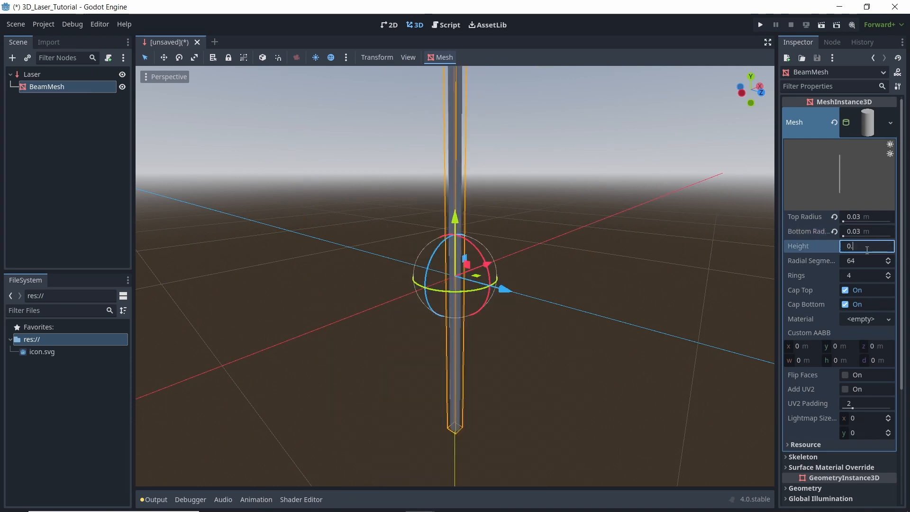
{"action": "type", "text": "01"}
{"action": "key", "text": "Return"}
- Assign a new StandardMaterial3D as surface material override 0 of BeamMesh
{"action": "scroll", "coordinate": [837, 350], "scroll_direction": "down", "scroll_amount": 4}
{"action": "left_click", "coordinate": [837, 351]}
{"action": "scroll", "coordinate": [836, 350], "scroll_direction": "down", "scroll_amount": 1}
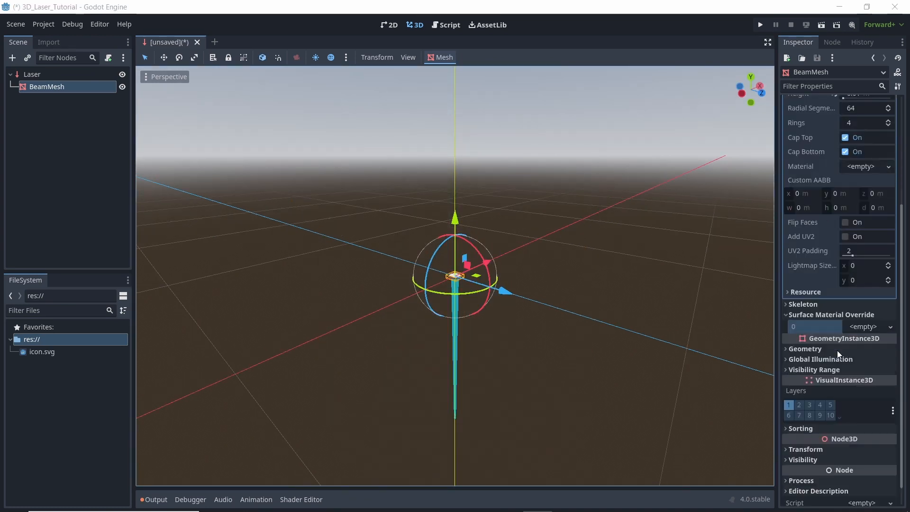
{"action": "left_click", "coordinate": [866, 326]}
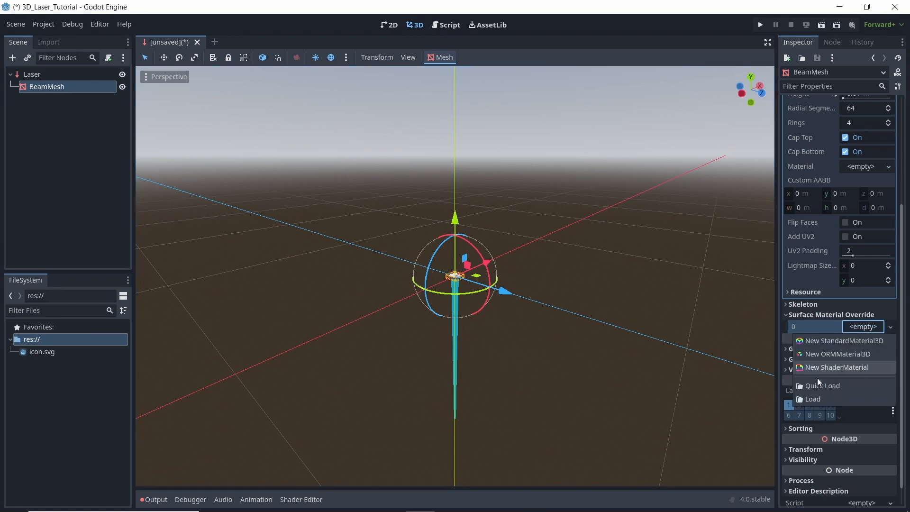
{"action": "left_click", "coordinate": [822, 341]}
- Set the beam material's transparency mode to Alpha
{"action": "scroll", "coordinate": [841, 281], "scroll_direction": "down", "scroll_amount": 5}
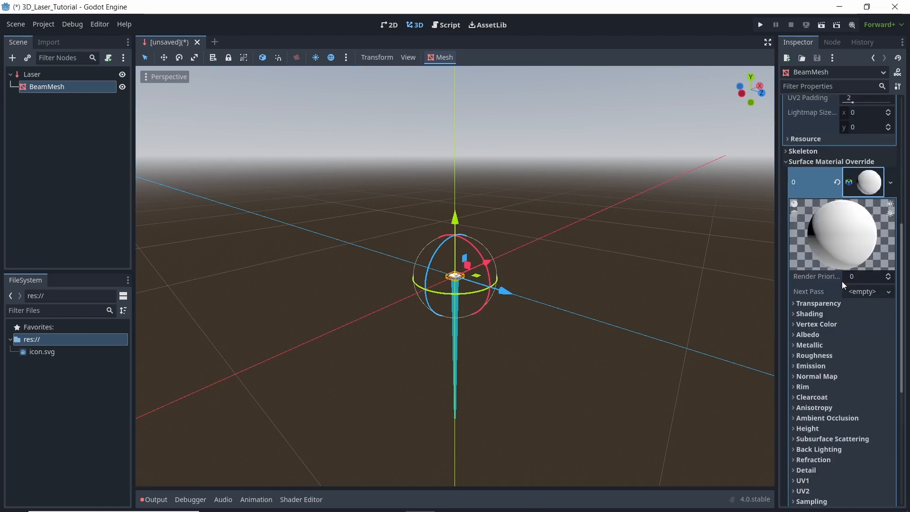
{"action": "left_click", "coordinate": [811, 253]}
{"action": "left_click", "coordinate": [861, 267]}
{"action": "left_click", "coordinate": [845, 292]}
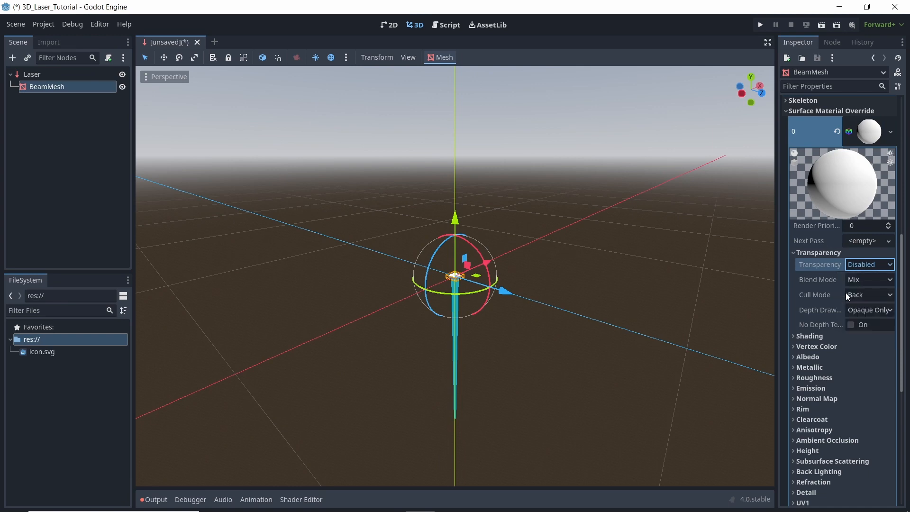
- Set the beam material's albedo colour to a semi-transparent red whose hex code ends in 1300d6
{"action": "left_click", "coordinate": [805, 356]}
{"action": "left_click", "coordinate": [861, 369]}
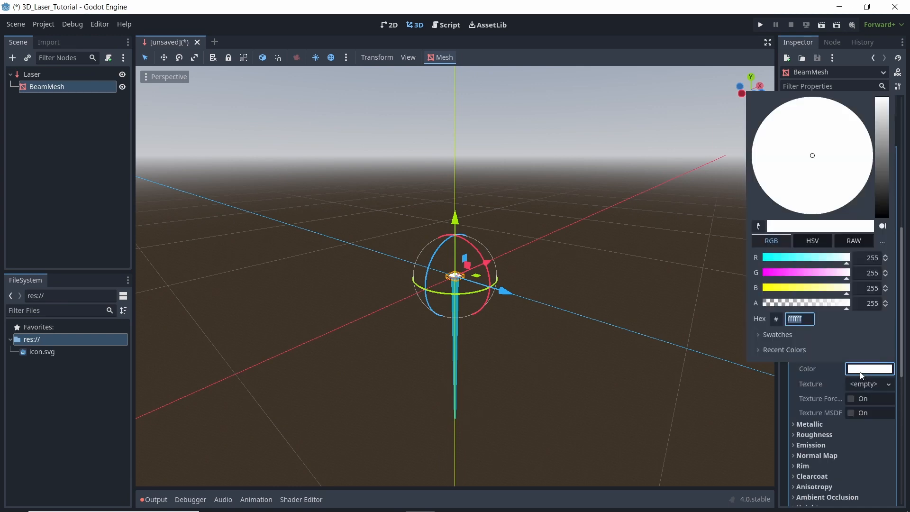
{"action": "left_click", "coordinate": [800, 333]}
{"action": "type", "text": "1300d6"}
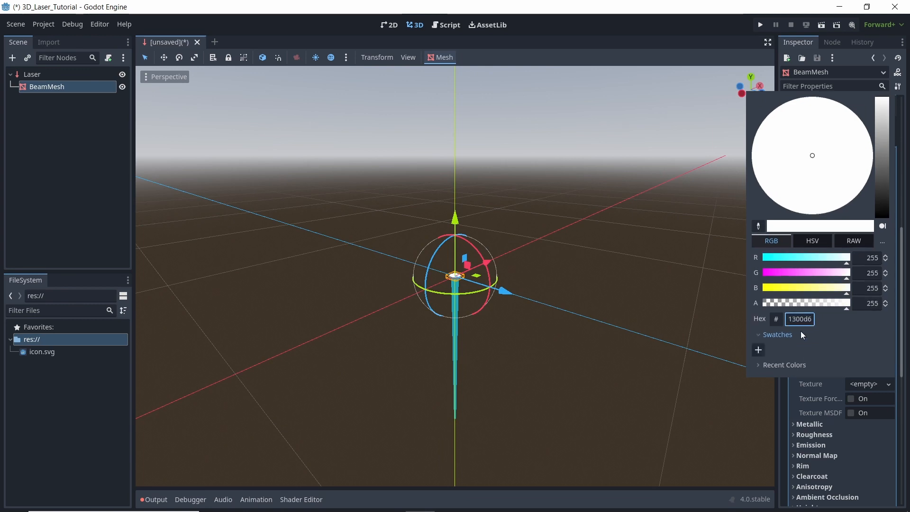
{"action": "key", "text": "Return"}
{"action": "left_click", "coordinate": [838, 394]}
- Enable emission on the beam material and set the emission colour to hex dd1300
{"action": "scroll", "coordinate": [839, 390], "scroll_direction": "down", "scroll_amount": 5}
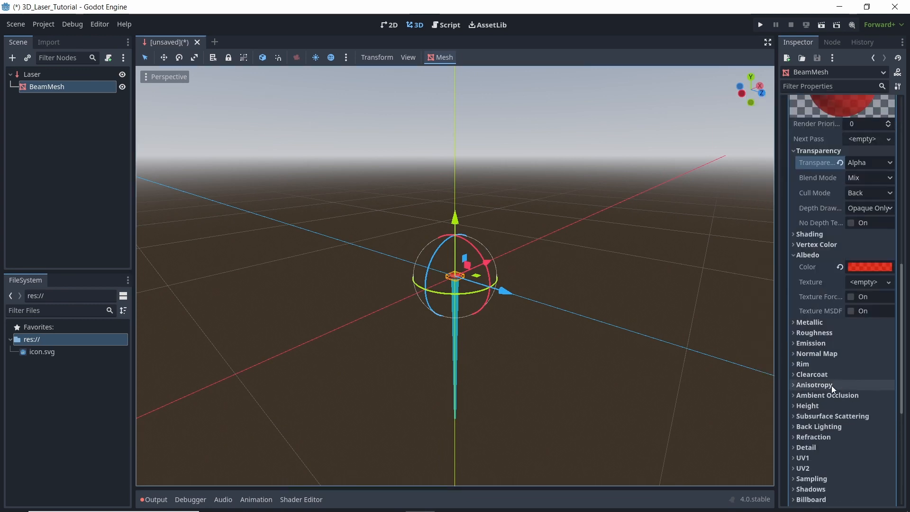
{"action": "left_click", "coordinate": [810, 344]}
{"action": "left_click", "coordinate": [850, 354]}
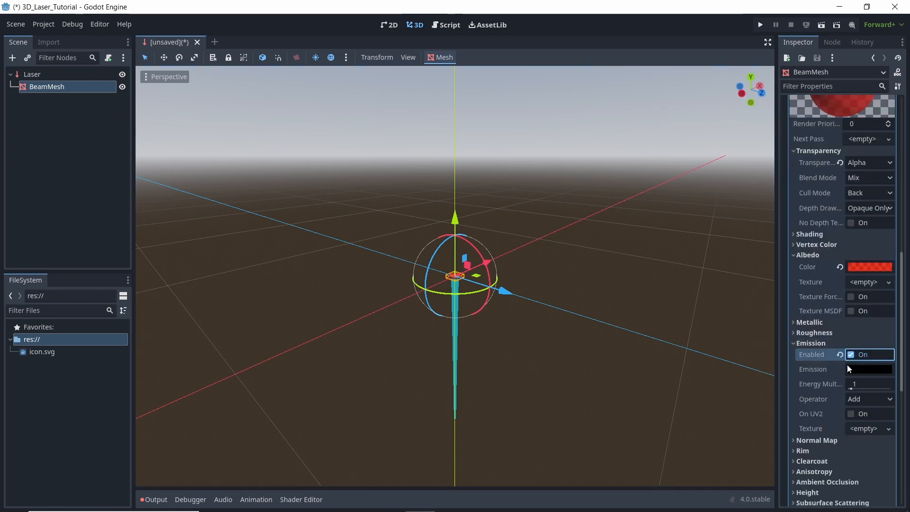
{"action": "left_click", "coordinate": [856, 368]}
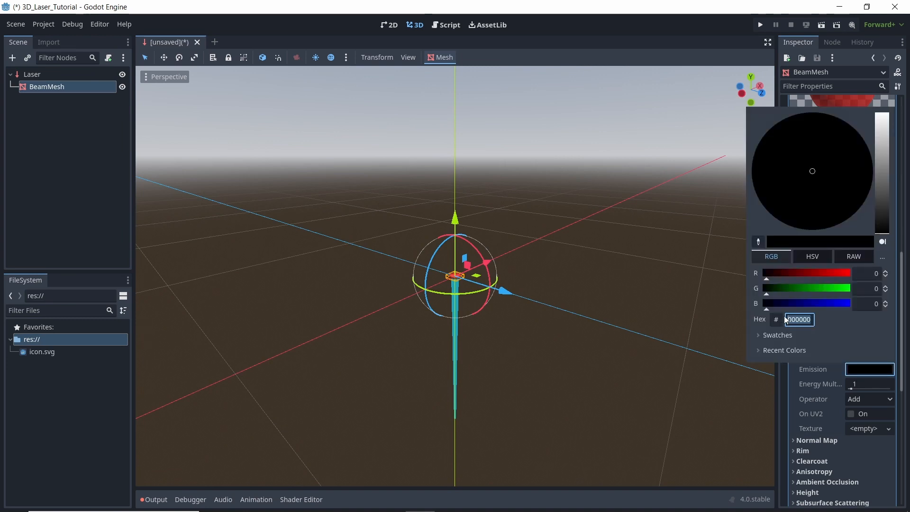
{"action": "type", "text": "dd1300"}
{"action": "key", "text": "Return"}
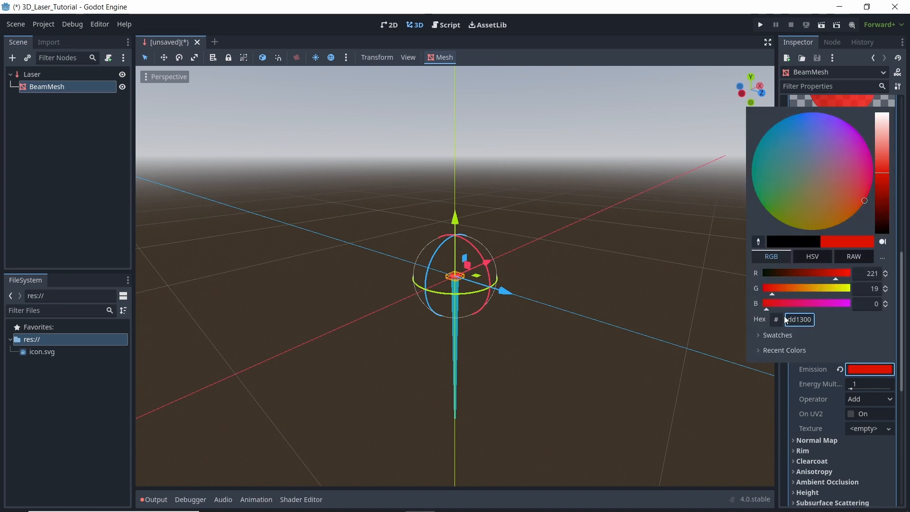
- Set the beam material's emission energy multiplier to 10
{"action": "left_click", "coordinate": [860, 382]}
{"action": "left_click", "coordinate": [861, 382]}
{"action": "type", "text": "10"}
{"action": "key", "text": "Return"}
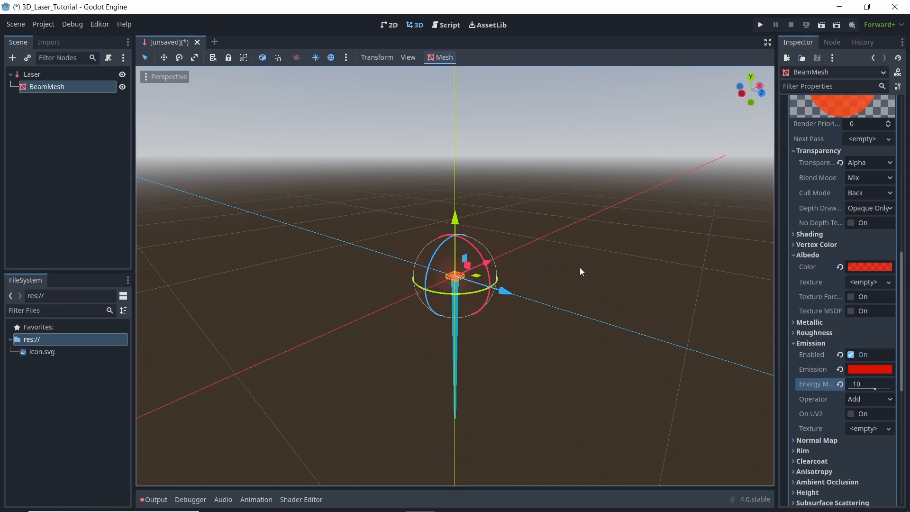
- Save the scene as laser.tscn
{"action": "left_click", "coordinate": [580, 268]}
{"action": "key", "text": "ctrl+s"}
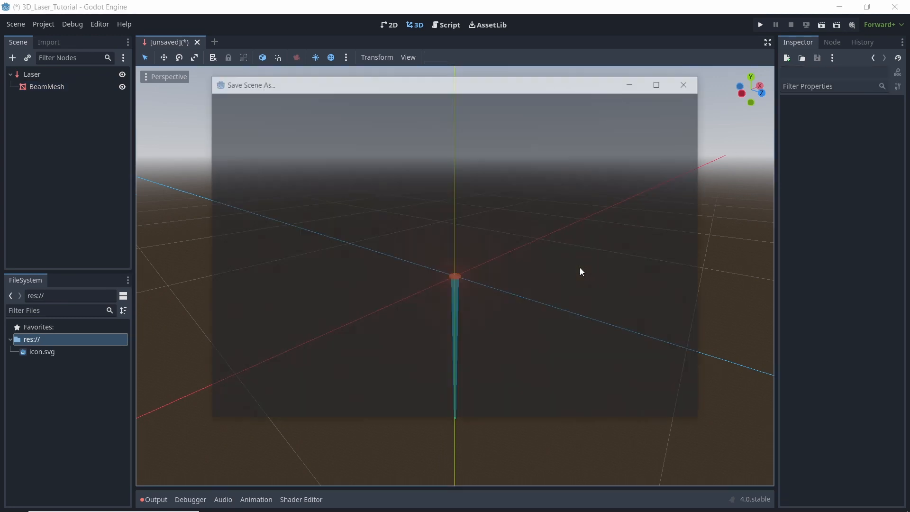
{"action": "left_click", "coordinate": [366, 413]}
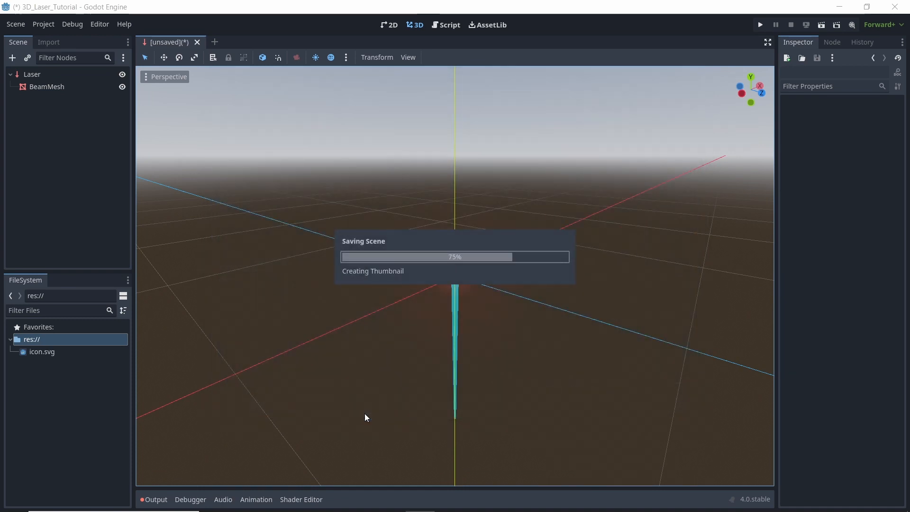
- Attach a new GDScript, laser.gd, to the Laser node using the default template
{"action": "left_click", "coordinate": [33, 74]}
{"action": "left_click", "coordinate": [108, 57]}
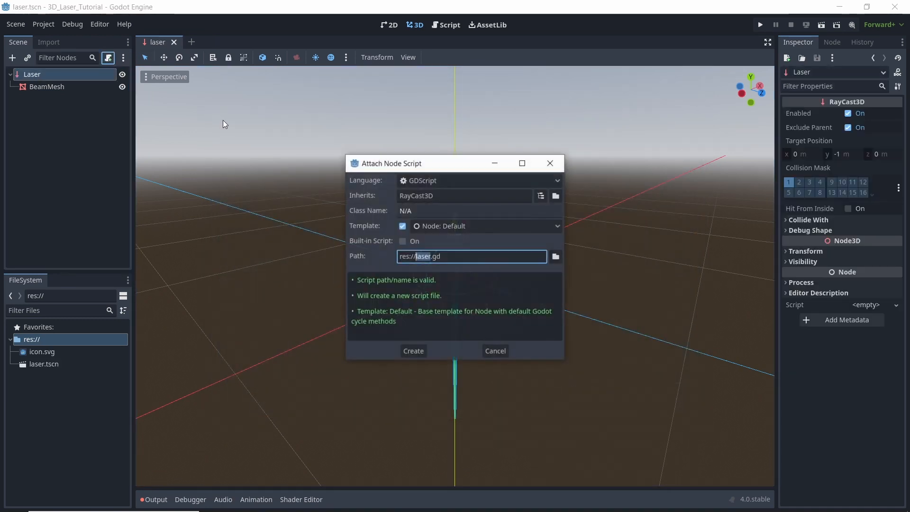
{"action": "left_click", "coordinate": [413, 350]}
{"action": "left_click", "coordinate": [400, 80]}
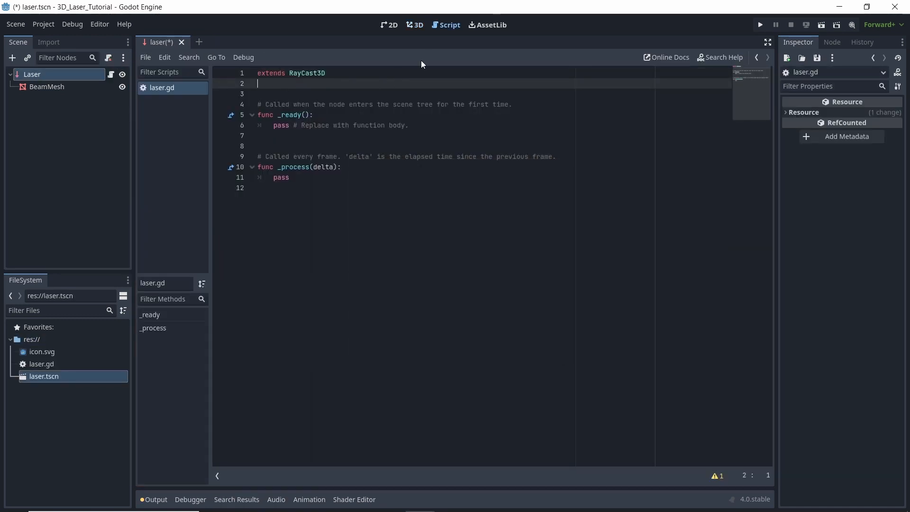
{"action": "key", "text": "Return"}
{"action": "type", "text": "@onready var beam_mesh = $BeamMesh"}
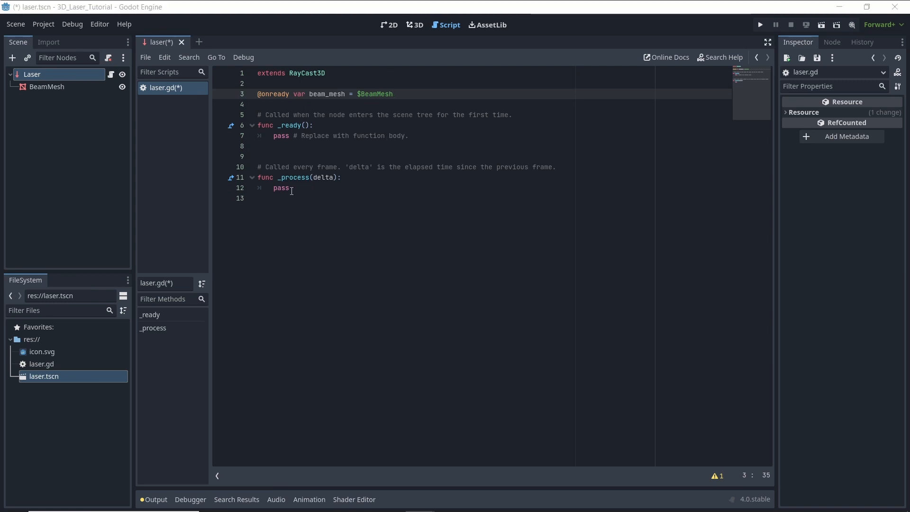
- Replace the pass in _process with "var cast_point" and a call to force_raycast_update()
{"action": "left_click_drag", "start_coordinate": [291, 190], "coordinate": [273, 188]}
{"action": "type", "text": "var cast_point \tforce_raycast_update()"}
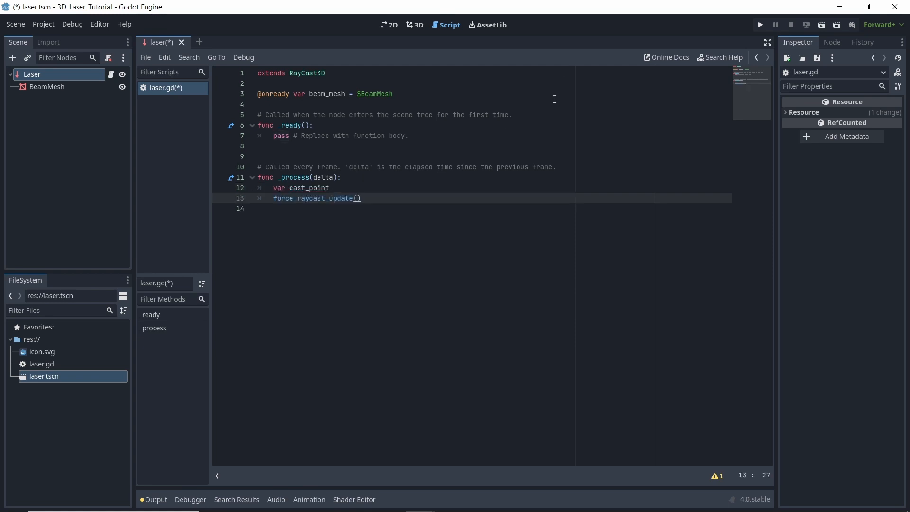
- Add an "if is_colliding():" block in _process containing "cast_point = to_local(get_collision_point())"
{"action": "key", "text": "Return"}
{"action": "key", "text": "Return"}
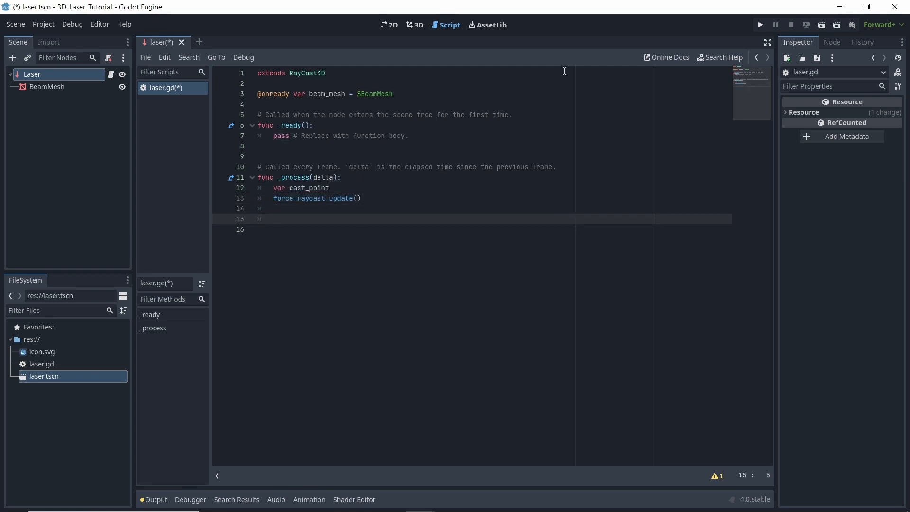
{"action": "type", "text": "if is_colliding():"}
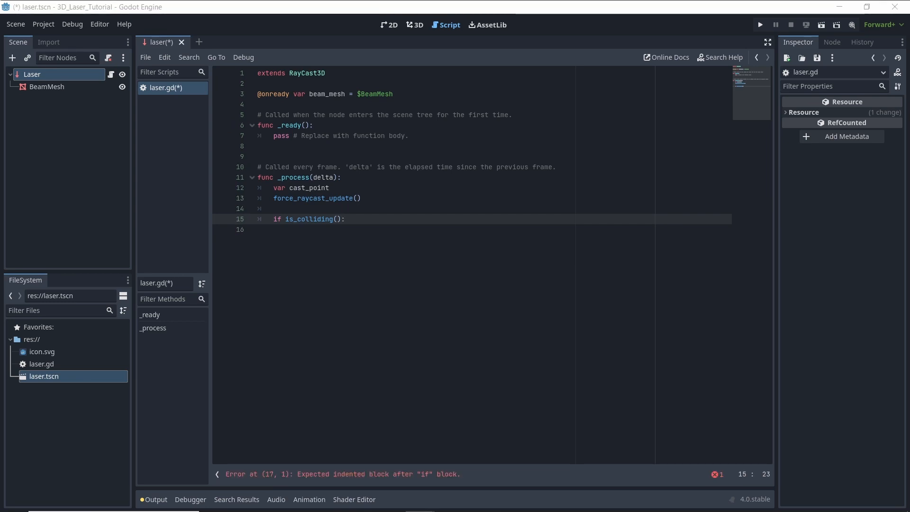
{"action": "key", "text": "Return"}
{"action": "type", "text": "cast_point = to_local(get_collision_point())"}
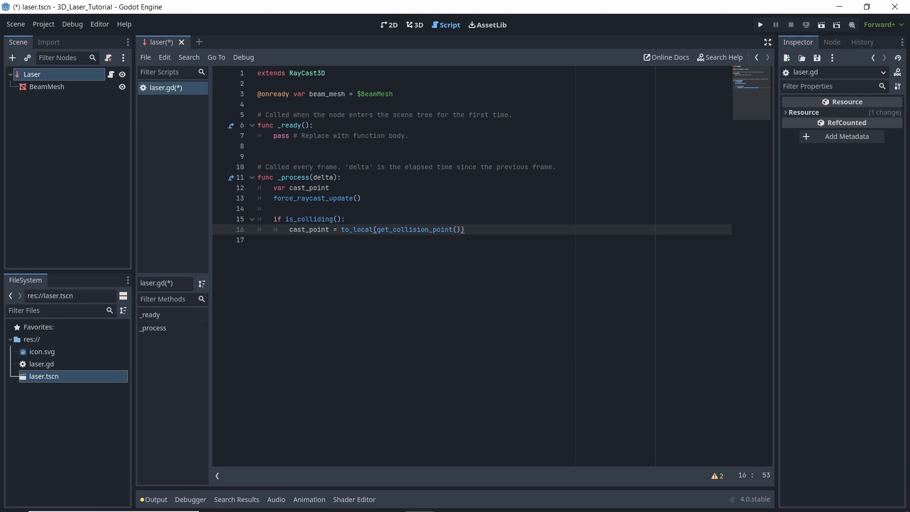
- Inside the collision block, add "beam_mesh.mesh.height = cast_point.y" and "beam_mesh.position.y = cast_point.y/2"
{"action": "key", "text": "Return"}
{"action": "key", "text": "Return"}
{"action": "type", "text": "beam_mesh.mesh.height = cast_point.y beam_mesh.position.y = cast_point.y/2"}
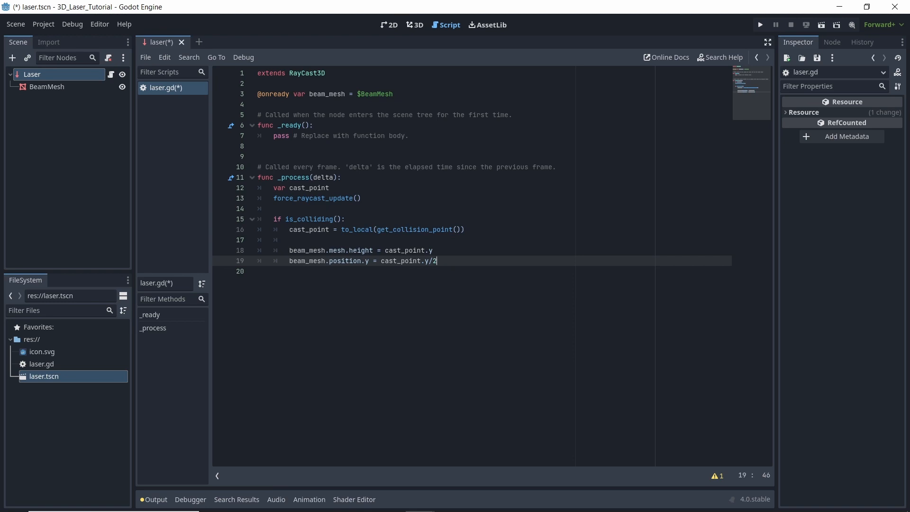
- Create a new scene with a 3D root node and name the root Main
{"action": "left_click", "coordinate": [194, 43]}
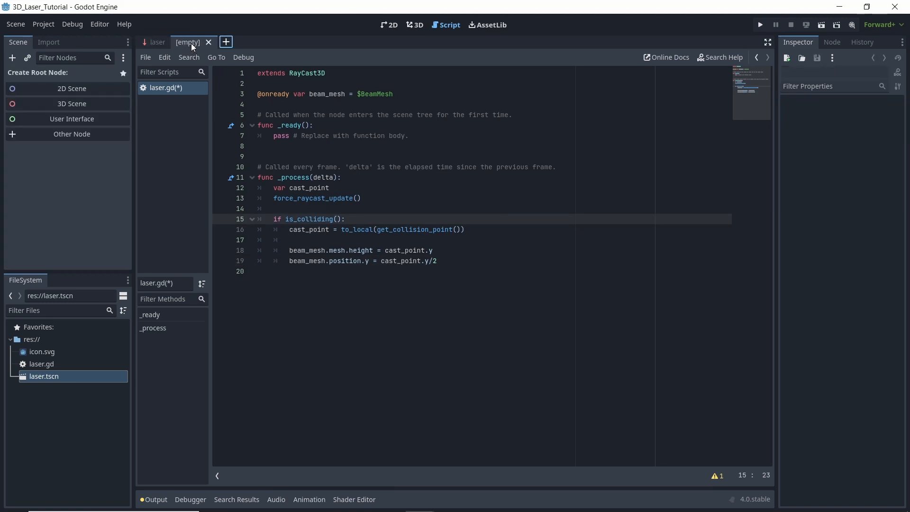
{"action": "left_click", "coordinate": [66, 104]}
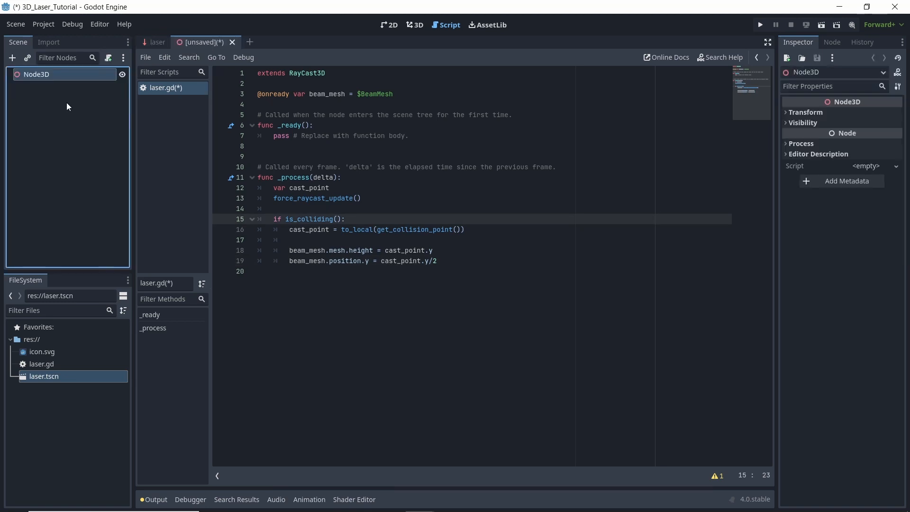
{"action": "double_click", "coordinate": [56, 70]}
{"action": "key", "text": "BackSpace"}
{"action": "key", "text": "BackSpace"}
{"action": "key", "text": "BackSpace"}
{"action": "key", "text": "BackSpace"}
{"action": "key", "text": "BackSpace"}
{"action": "type", "text": "Main"}
{"action": "key", "text": "Return"}
- Add a MeshInstance3D child under Main and name it Floor
{"action": "left_click", "coordinate": [10, 58]}
{"action": "key", "text": "Return"}
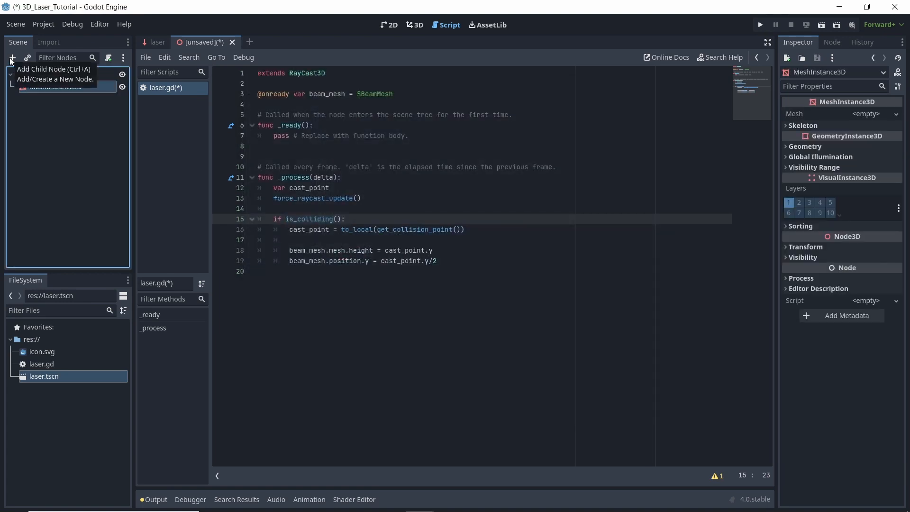
{"action": "double_click", "coordinate": [60, 90]}
{"action": "type", "text": "Floor"}
{"action": "key", "text": "Return"}
- Switch to the 3D workspace and assign a new PlaneMesh to Floor
{"action": "left_click", "coordinate": [415, 24]}
{"action": "left_click", "coordinate": [895, 114]}
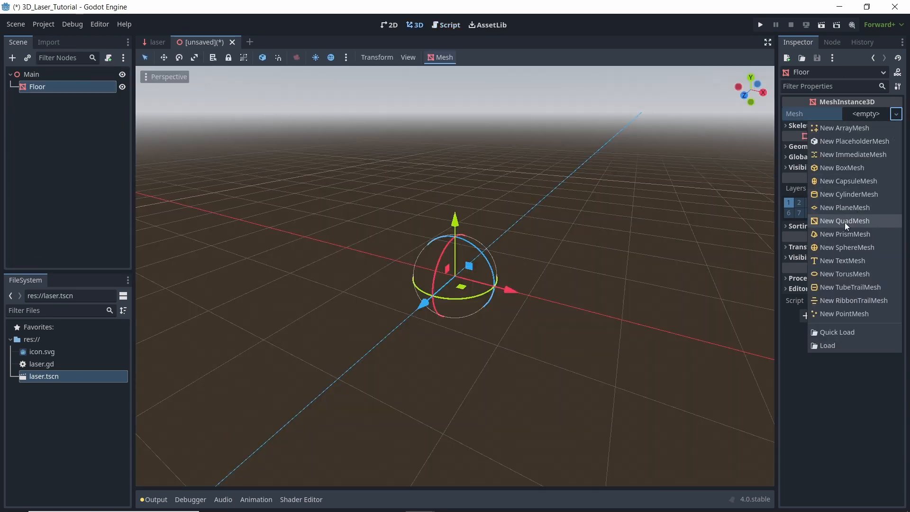
{"action": "left_click", "coordinate": [842, 208]}
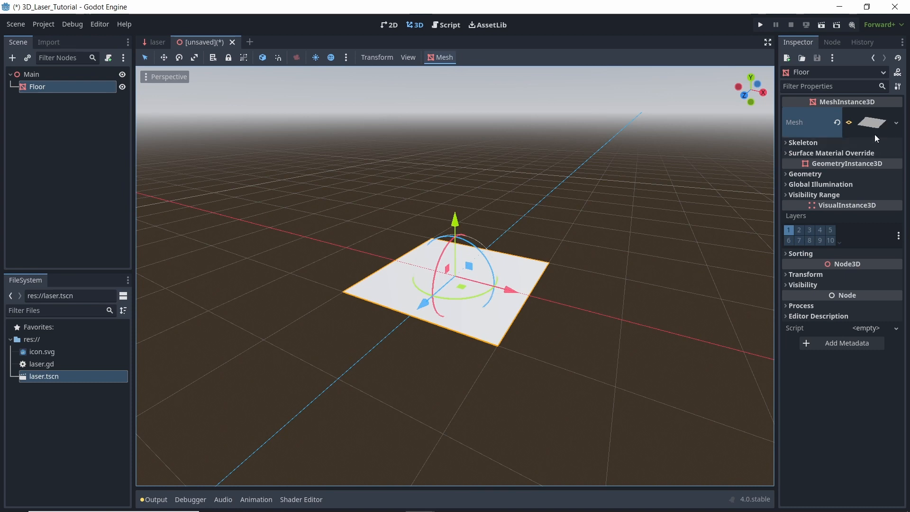
- Set Floor's plane mesh size to 5 by 5 m and save the scene as main.tscn
{"action": "left_click", "coordinate": [872, 123]}
{"action": "left_click", "coordinate": [861, 217]}
{"action": "type", "text": "5"}
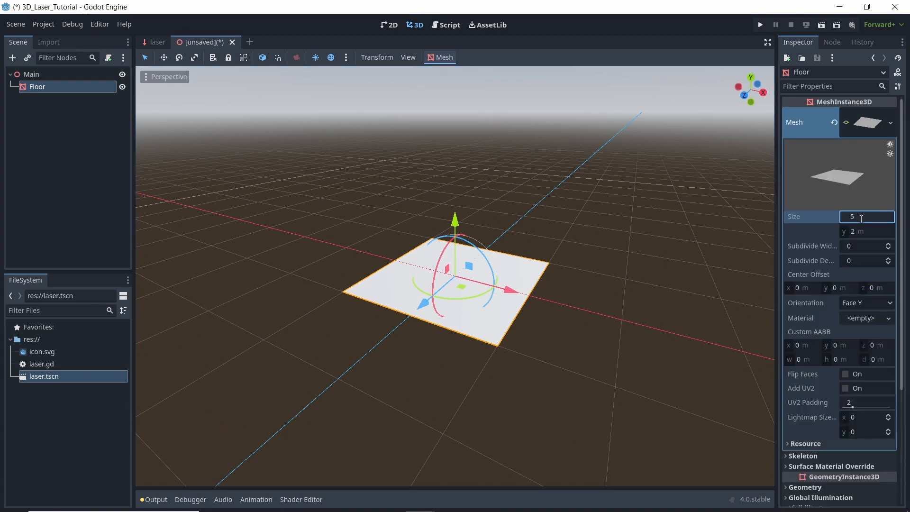
{"action": "key", "text": "Return"}
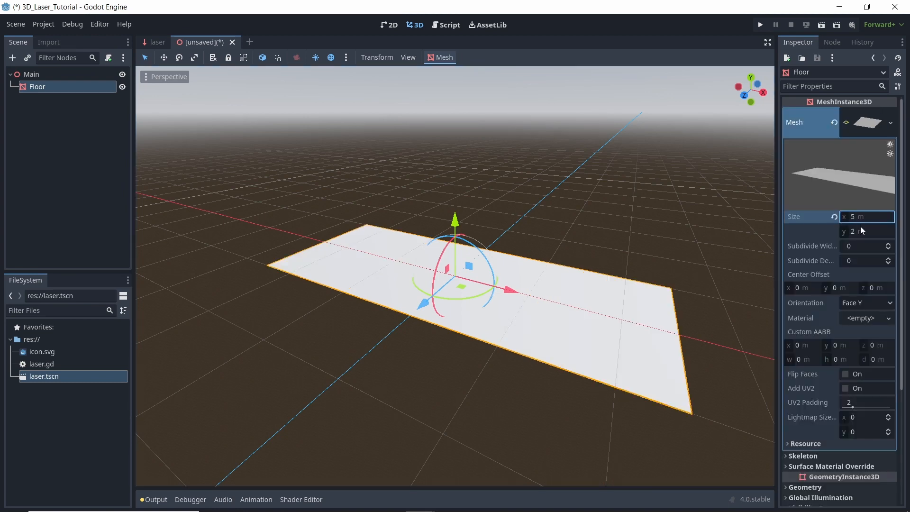
{"action": "left_click", "coordinate": [861, 230]}
{"action": "type", "text": "5"}
{"action": "key", "text": "Return"}
{"action": "left_click", "coordinate": [524, 226]}
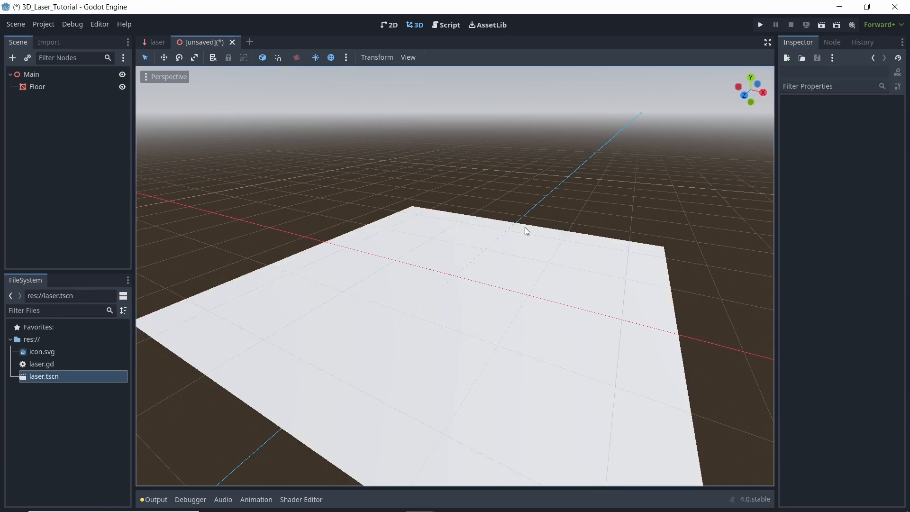
{"action": "key", "text": "ctrl+s"}
{"action": "left_click", "coordinate": [365, 412]}
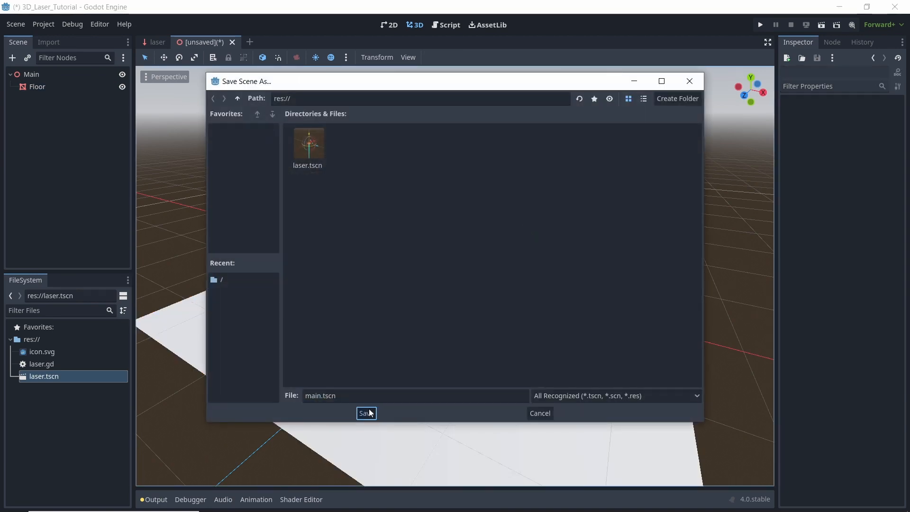
- Create a new scene with a MeshInstance3D root and assign it a new BoxMesh
{"action": "key", "text": "ctrl+n"}
{"action": "left_click", "coordinate": [69, 133]}
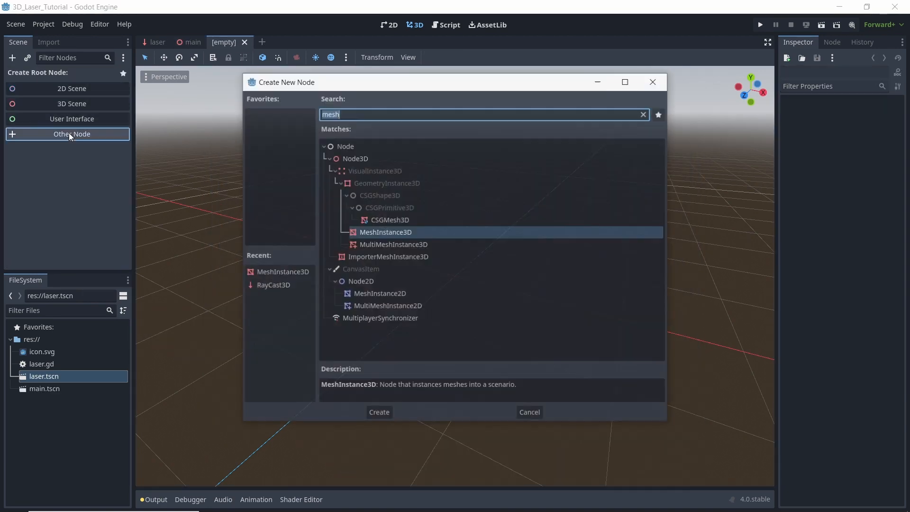
{"action": "key", "text": "Return"}
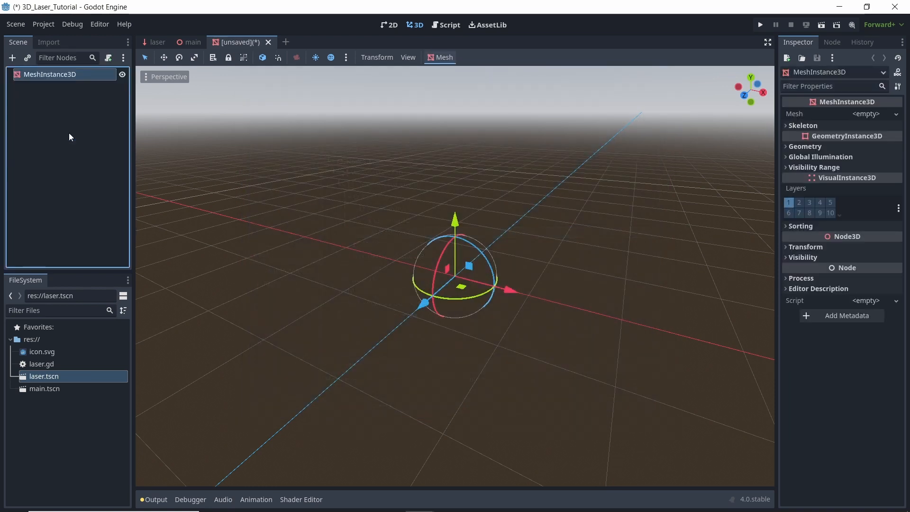
{"action": "left_click", "coordinate": [863, 114]}
{"action": "left_click", "coordinate": [845, 169]}
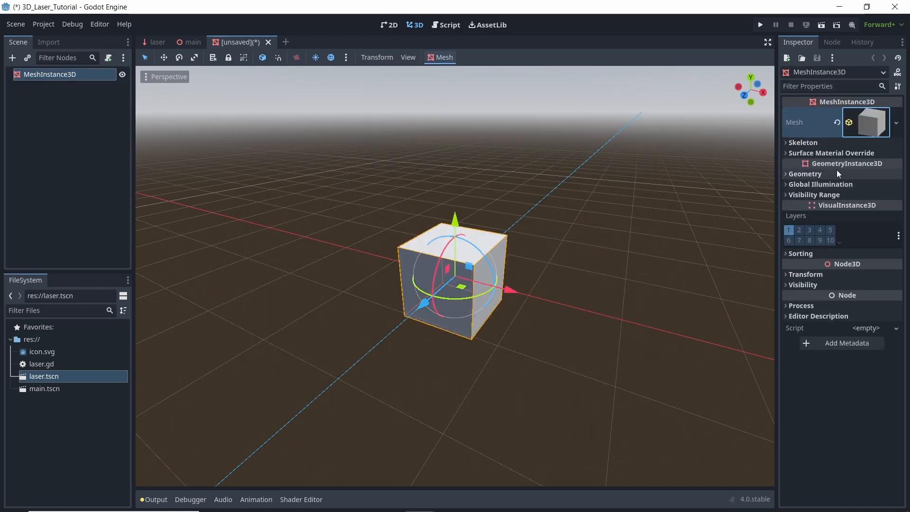
- Set the box mesh's size to 0.5 m in x, y and z
{"action": "left_click", "coordinate": [869, 126]}
{"action": "left_click", "coordinate": [807, 229]}
{"action": "type", "text": "0.5"}
{"action": "left_click", "coordinate": [845, 230]}
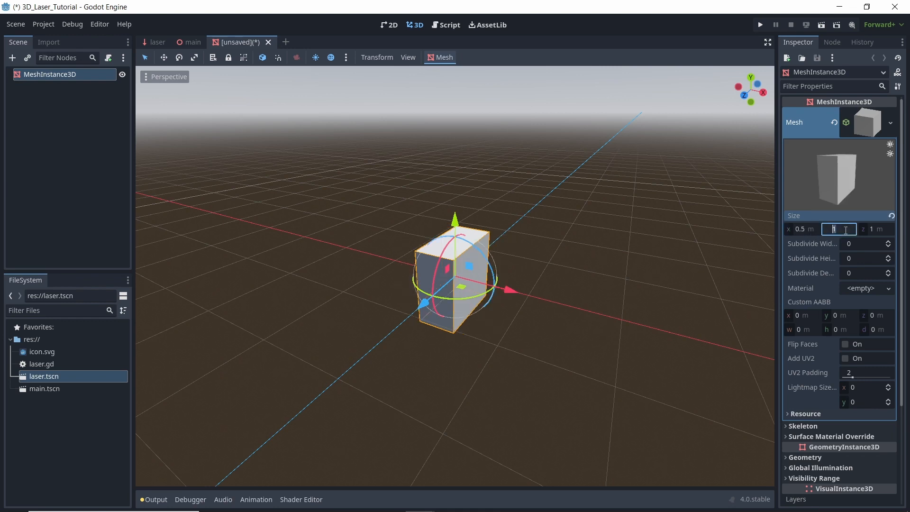
{"action": "type", "text": "0.5"}
{"action": "left_click", "coordinate": [874, 229]}
{"action": "type", "text": "0.5"}
{"action": "key", "text": "Return"}
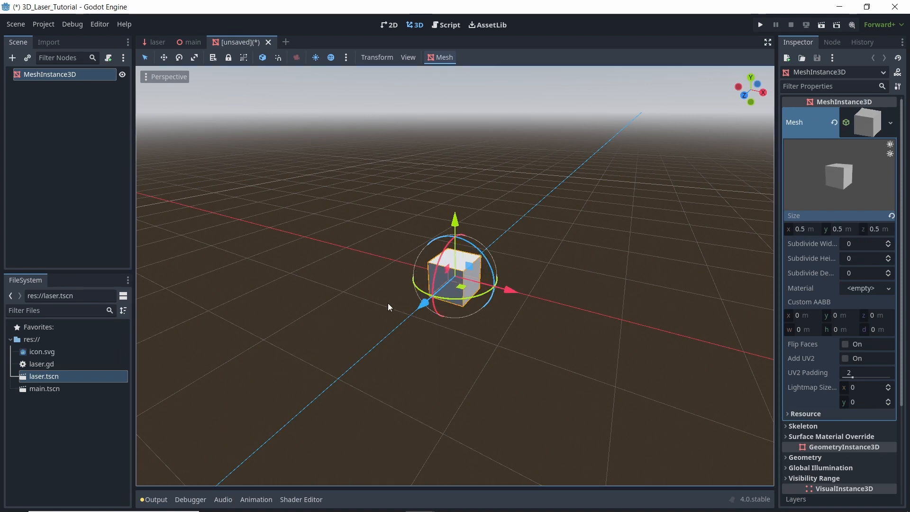
- Rename the root MeshInstance3D node to Box
{"action": "double_click", "coordinate": [80, 75]}
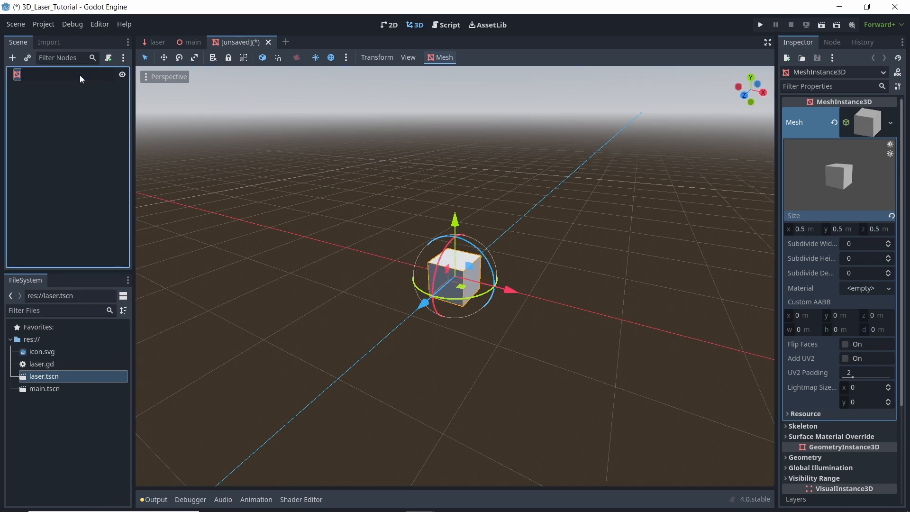
{"action": "type", "text": "Box"}
{"action": "key", "text": "Return"}
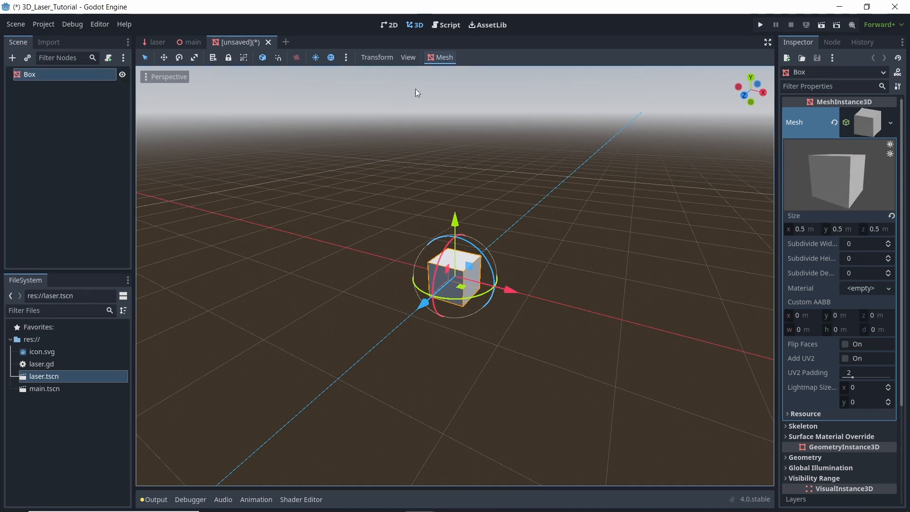
- Create a trimesh static body for Box and save the scene as box.tscn
{"action": "left_click", "coordinate": [442, 56]}
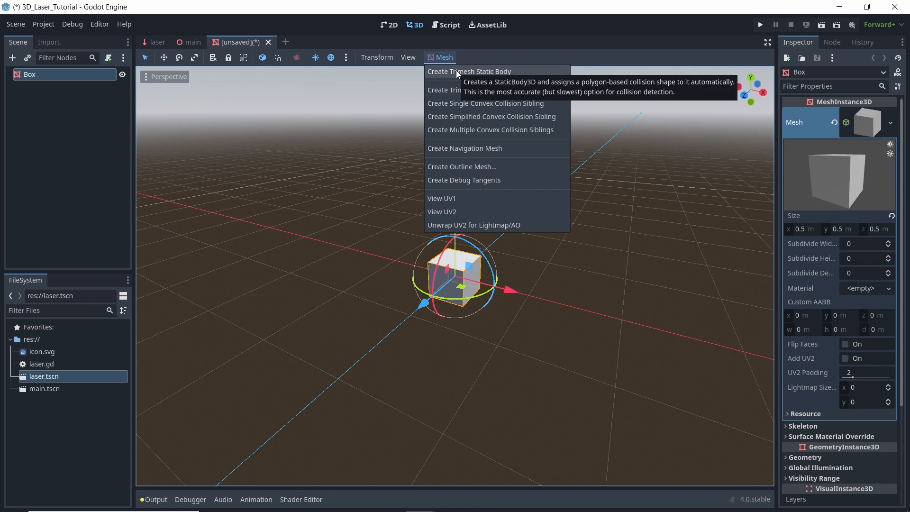
{"action": "left_click", "coordinate": [456, 70]}
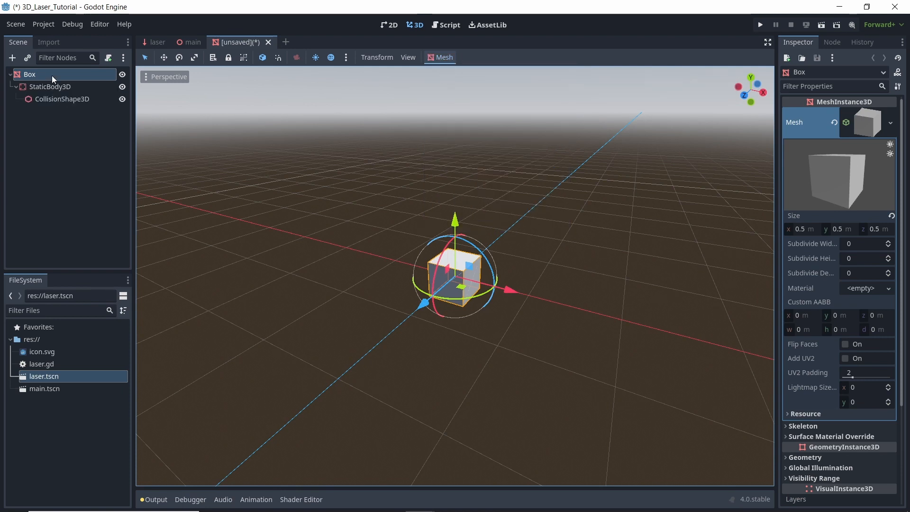
{"action": "key", "text": "ctrl+s"}
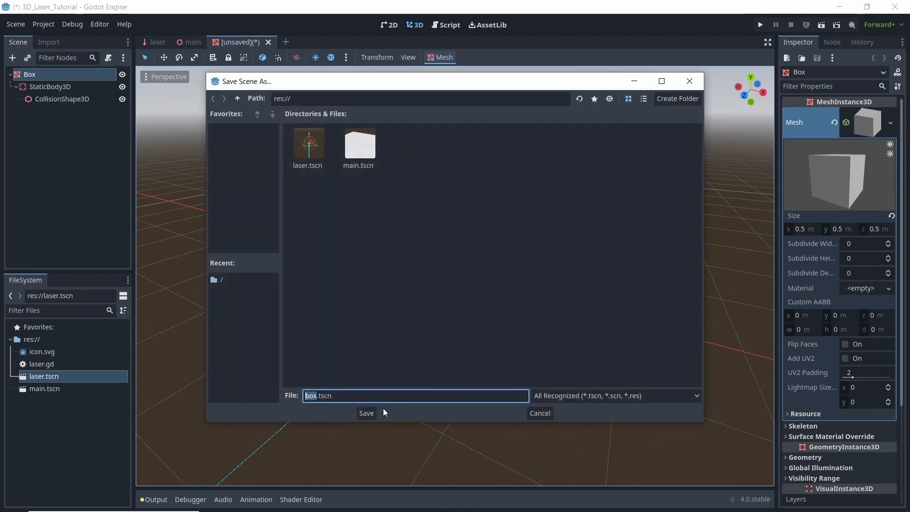
{"action": "left_click", "coordinate": [364, 413]}
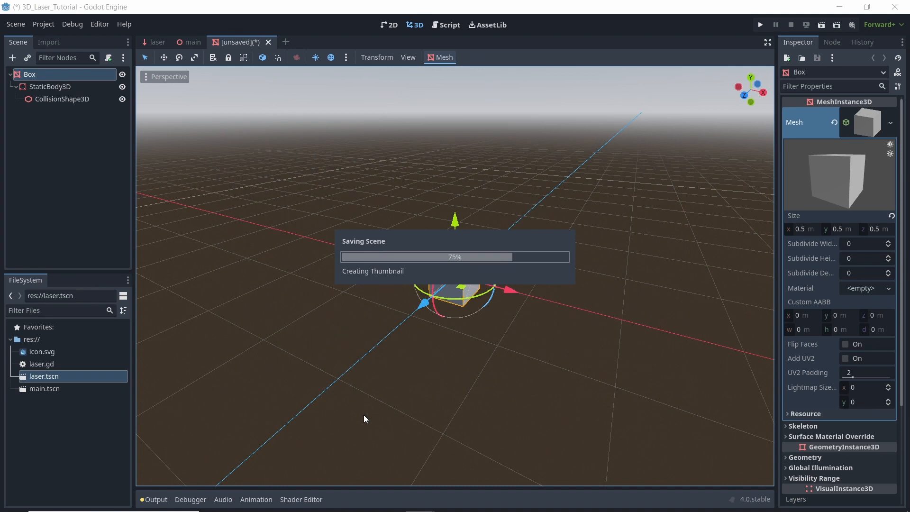
- In the main scene, instantiate box.tscn under Main and duplicate it, placing the copy at x -1.25 and y 0.25 m
{"action": "left_click", "coordinate": [188, 42]}
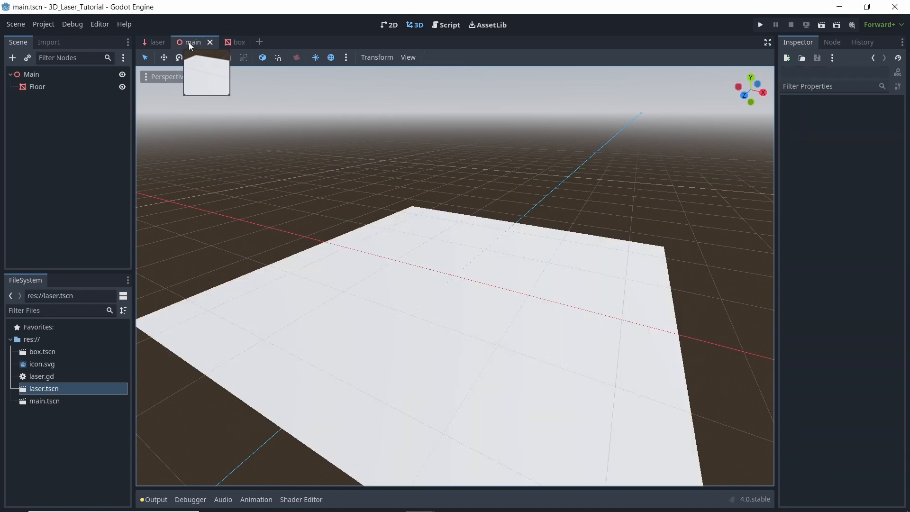
{"action": "left_click", "coordinate": [61, 76]}
{"action": "left_click", "coordinate": [27, 57]}
{"action": "type", "text": "bo"}
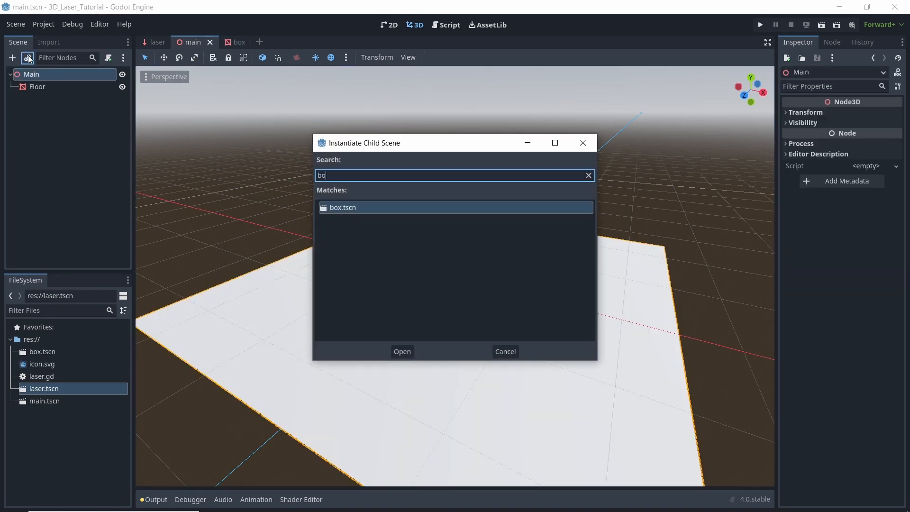
{"action": "key", "text": "Return"}
{"action": "key", "text": "ctrl+d"}
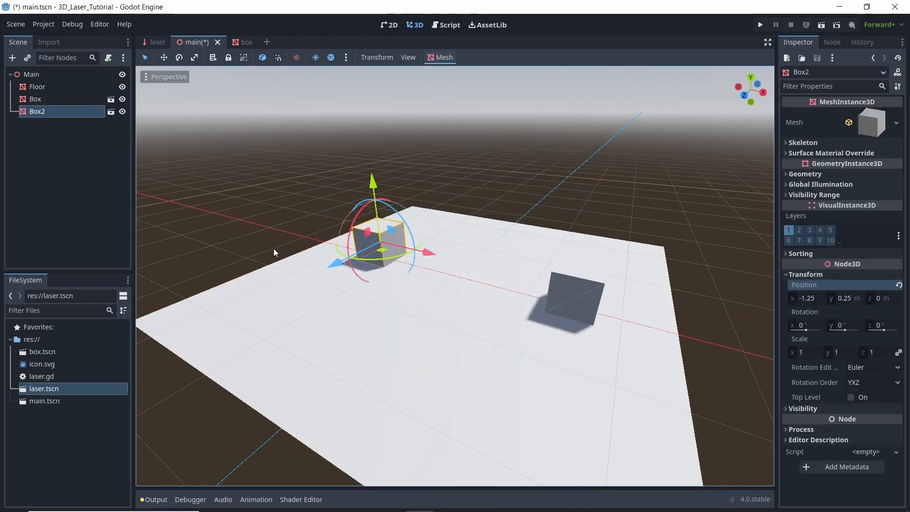
- Instantiate laser.tscn as a child of the Main node
{"action": "left_click", "coordinate": [29, 78]}
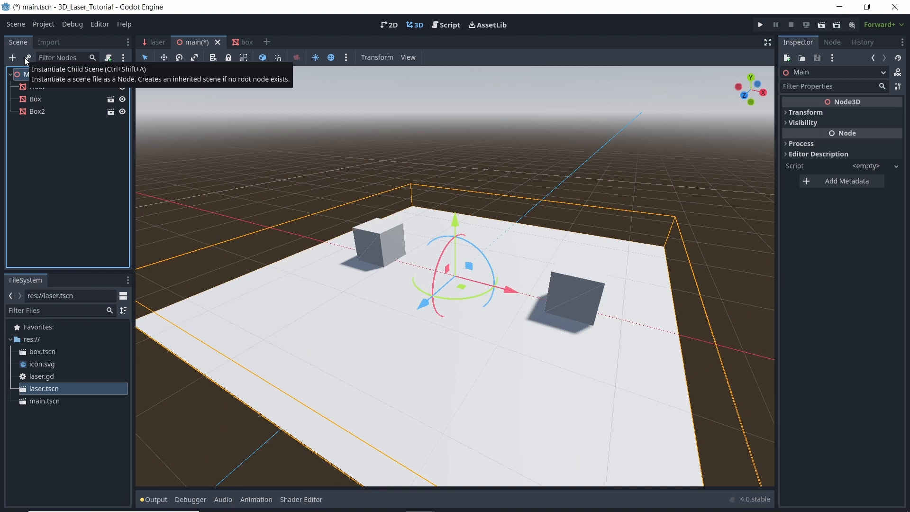
{"action": "left_click", "coordinate": [27, 58]}
{"action": "type", "text": "laser"}
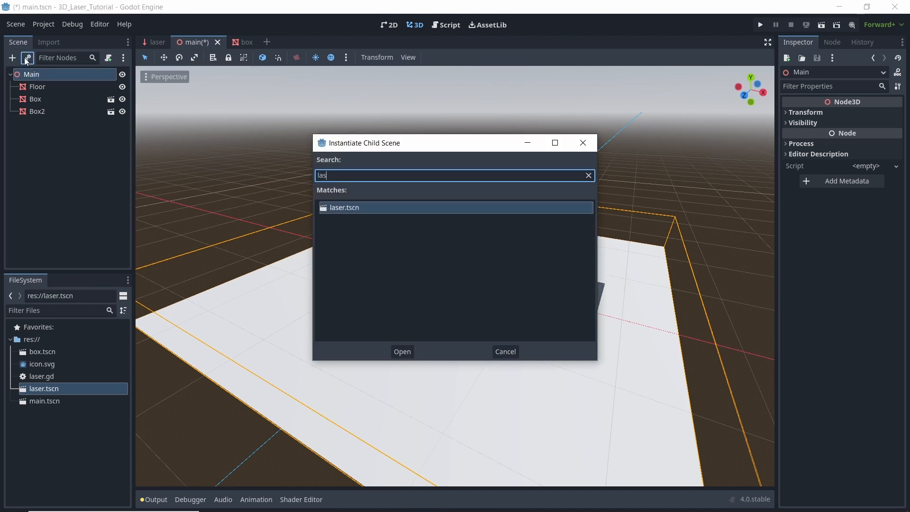
{"action": "key", "text": "Return"}
- Rotate Laser 90° about z, set its x position to -1 m and raise it to the boxes' mid-height
{"action": "left_click", "coordinate": [884, 302]}
{"action": "type", "text": "90"}
{"action": "key", "text": "Return"}
{"action": "scroll", "coordinate": [605, 342], "scroll_direction": "down", "scroll_amount": 5}
{"action": "left_click", "coordinate": [806, 275]}
{"action": "type", "text": "-1"}
{"action": "key", "text": "Return"}
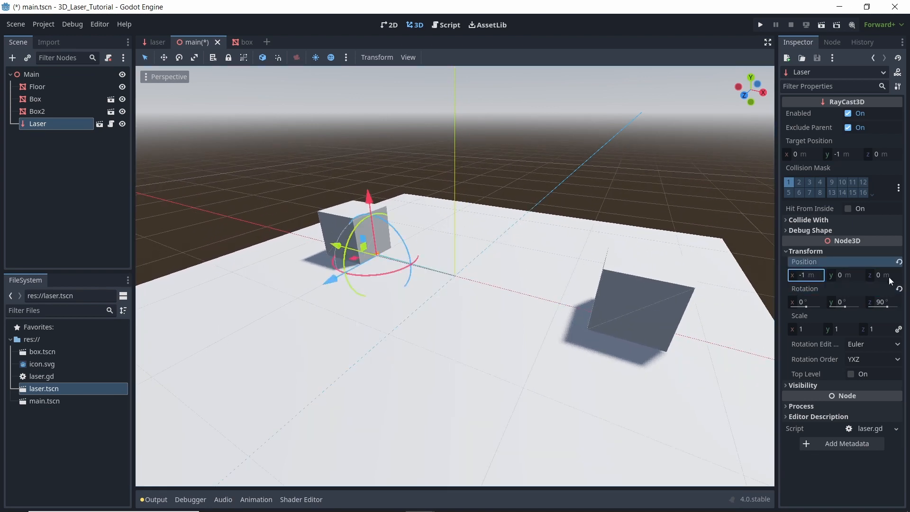
{"action": "left_click", "coordinate": [855, 274]}
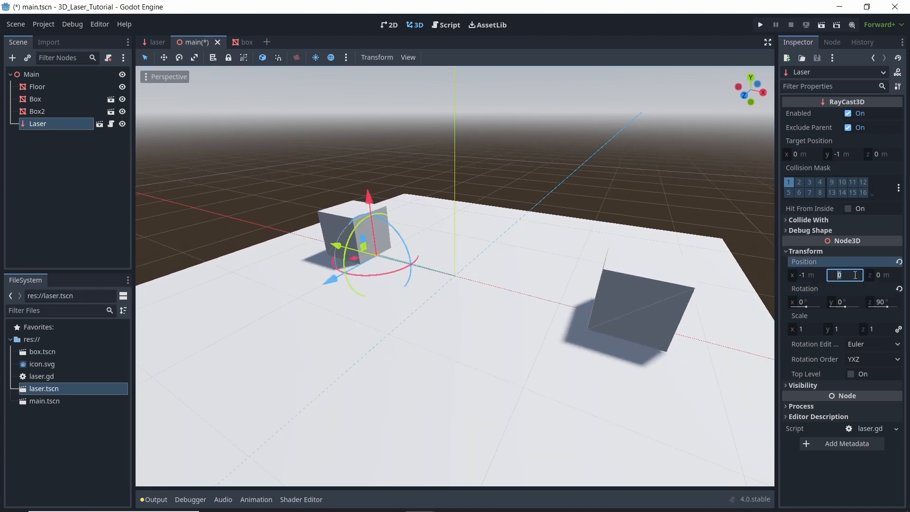
{"action": "type", "text": "0.5"}
{"action": "key", "text": "Return"}
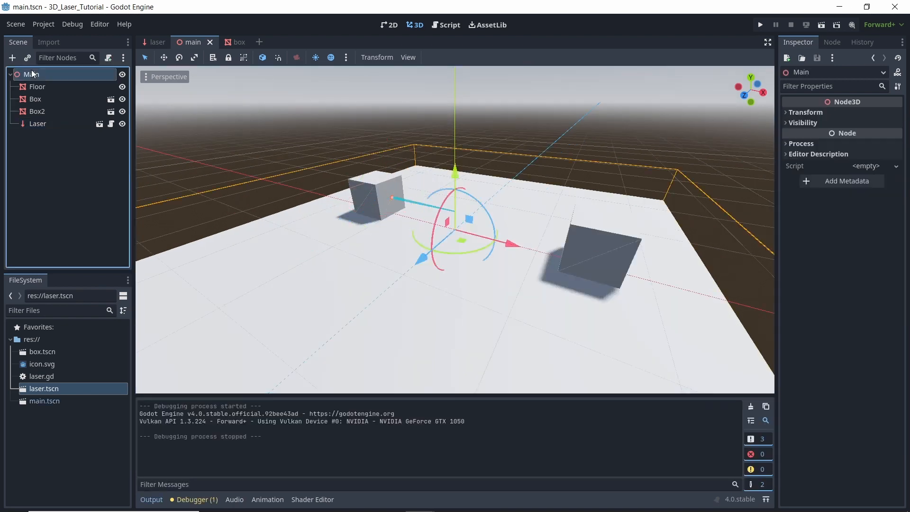
- Add a Camera3D node under Main
{"action": "left_click", "coordinate": [13, 58]}
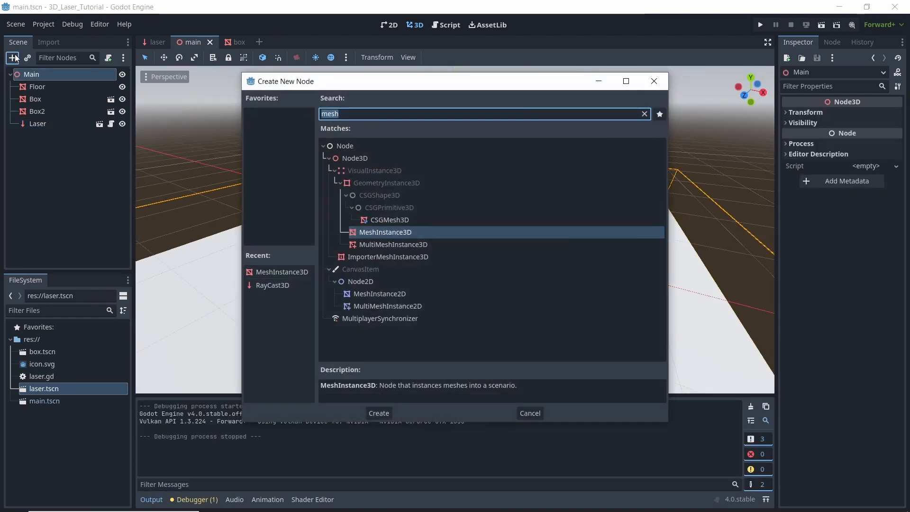
{"action": "type", "text": "camer"}
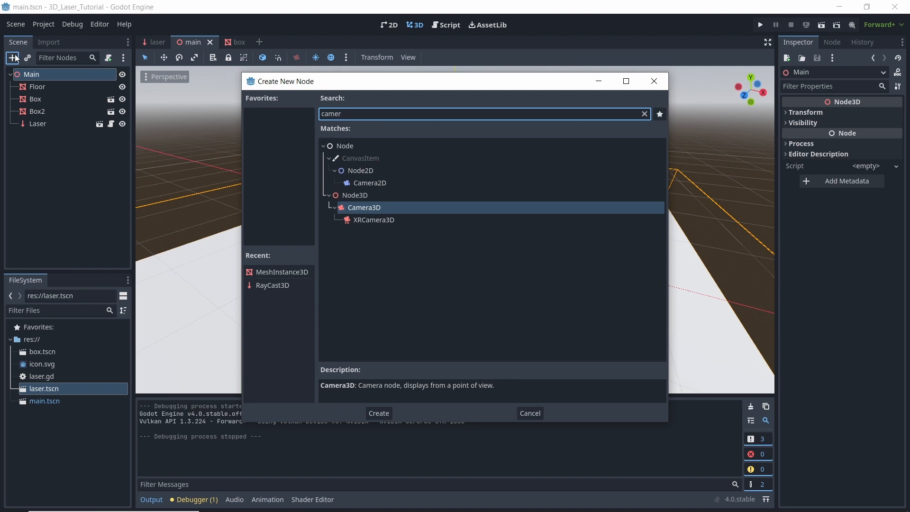
{"action": "key", "text": "Return"}
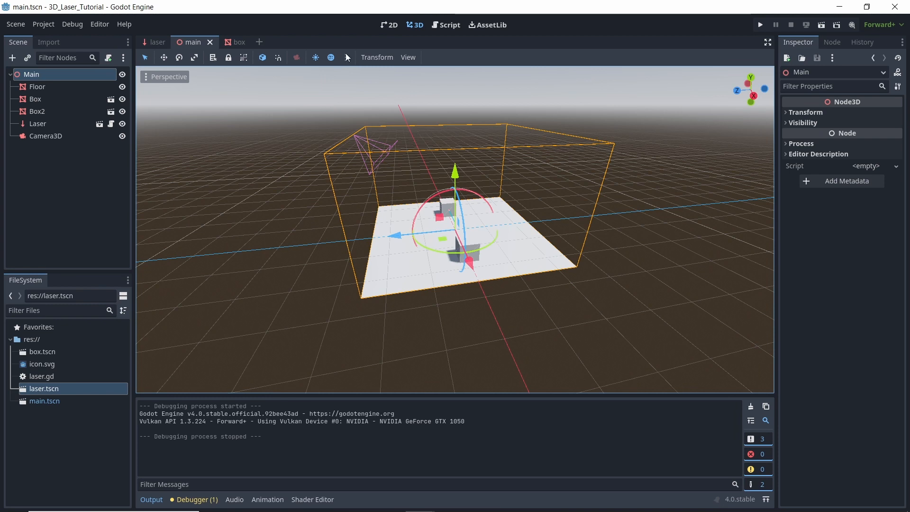
- Add the preview sun and preview environment to the main scene as a DirectionalLight3D and a WorldEnvironment
{"action": "left_click", "coordinate": [346, 57]}
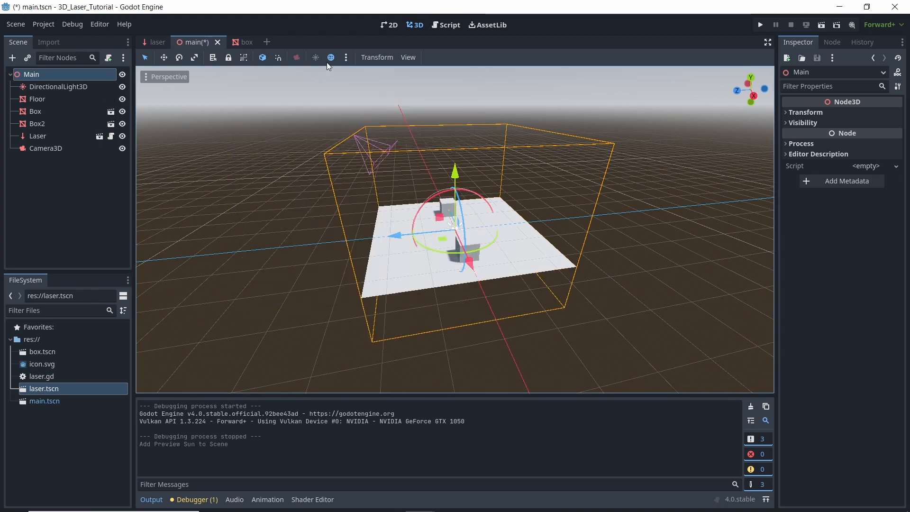
{"action": "left_click", "coordinate": [346, 57]}
{"action": "left_click", "coordinate": [413, 291]}
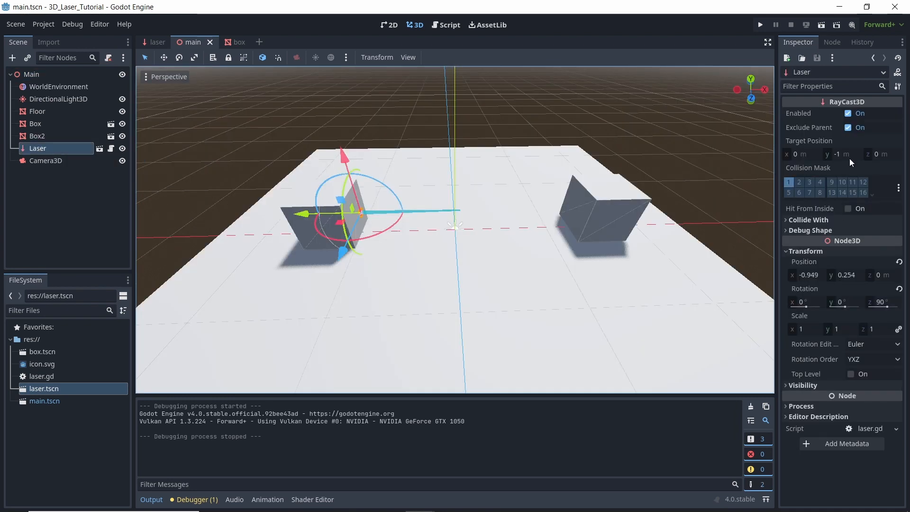
- Set Laser's target position y to -10 m and enable Flip Faces on BeamMesh's mesh in the laser scene
{"action": "left_click", "coordinate": [842, 155]}
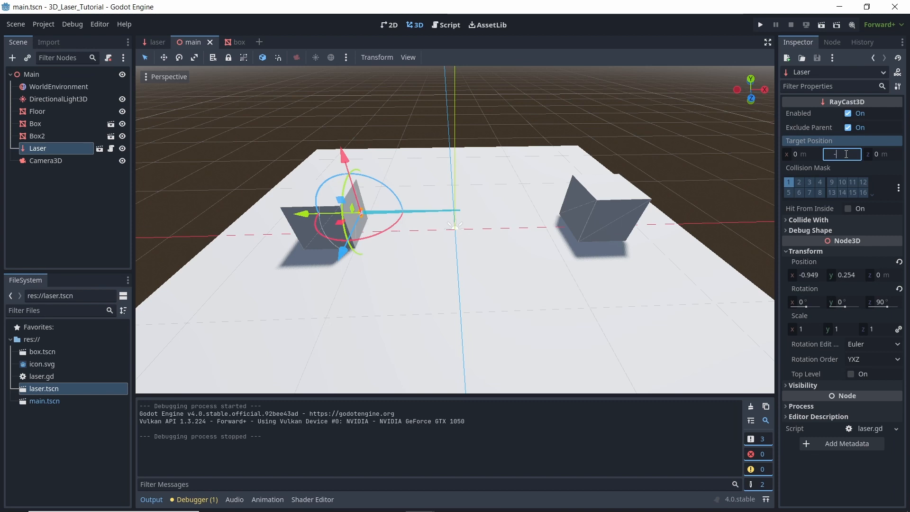
{"action": "key", "text": "Return"}
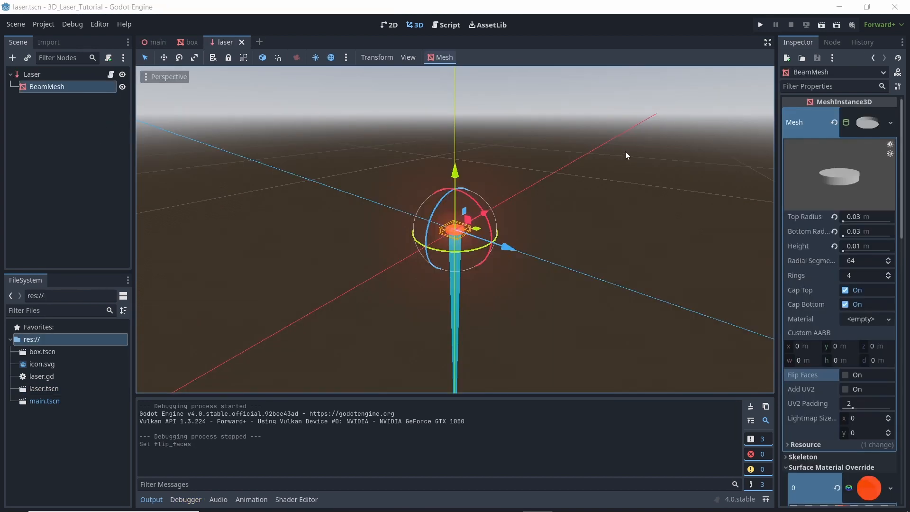
{"action": "left_click", "coordinate": [845, 374]}
{"action": "key", "text": "ctrl+s"}
- Run the project from the main scene to check the laser beam between the two boxes, and stop it
{"action": "left_click", "coordinate": [156, 42]}
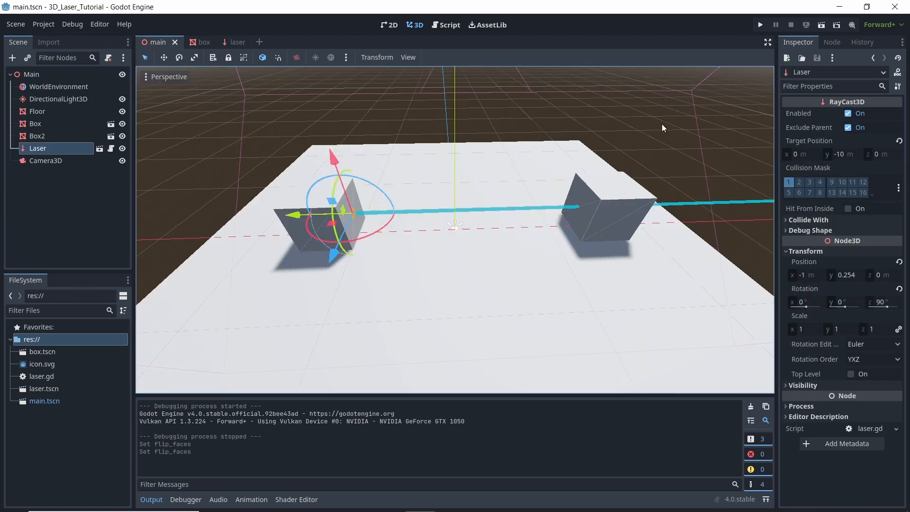
{"action": "left_click", "coordinate": [760, 24]}
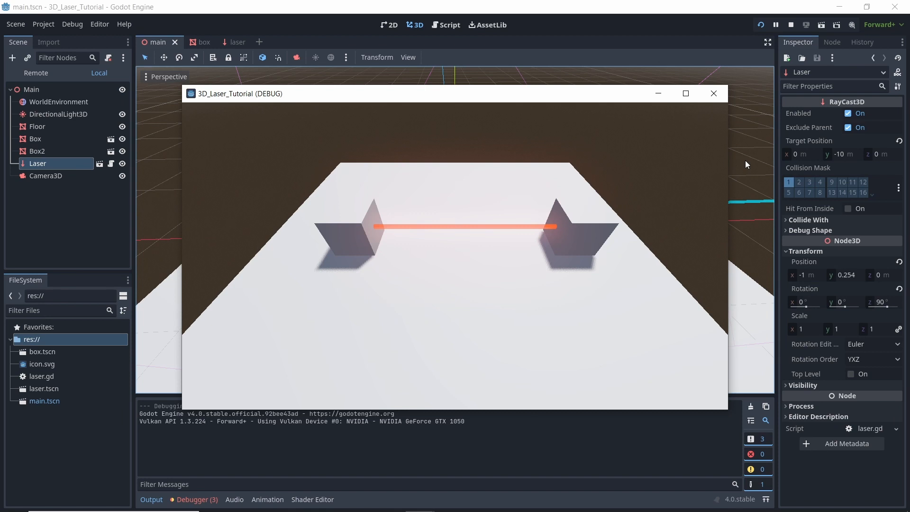
{"action": "key", "text": "F8"}
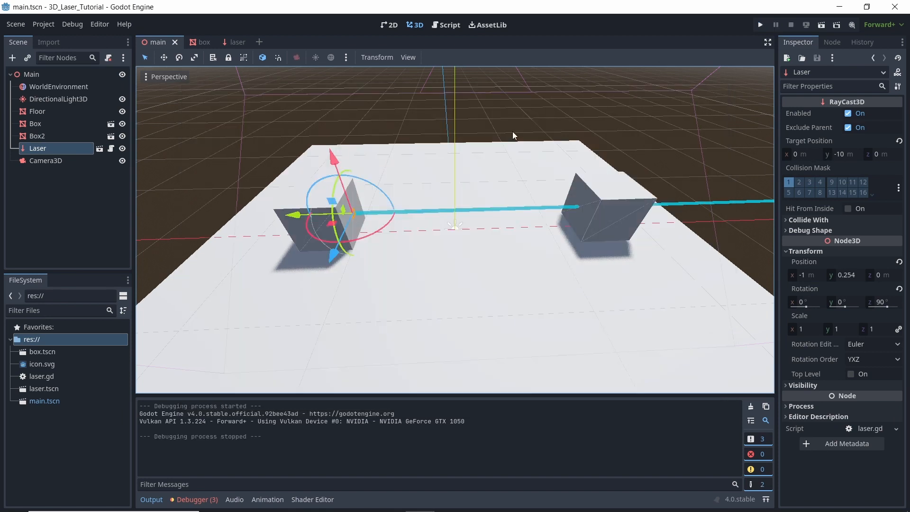
- Create a new scene with a GPUParticles3D root node and rename it EndParticles
{"action": "left_click", "coordinate": [259, 42]}
{"action": "left_click", "coordinate": [80, 134]}
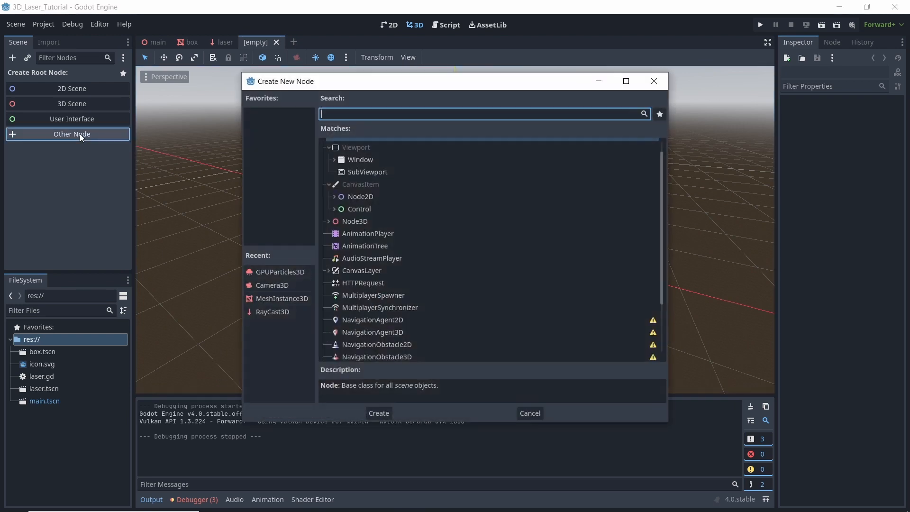
{"action": "type", "text": "gpu"}
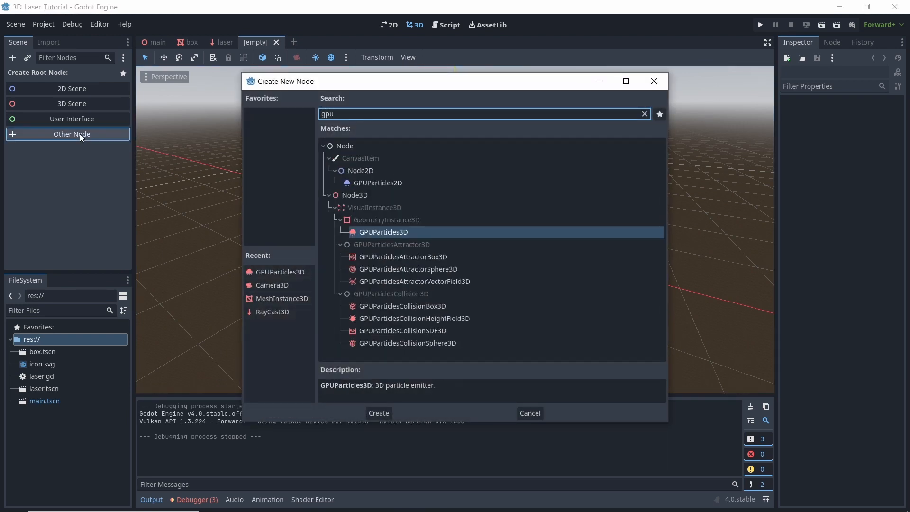
{"action": "key", "text": "Return"}
{"action": "key", "text": "F2"}
{"action": "type", "text": "EndParticles"}
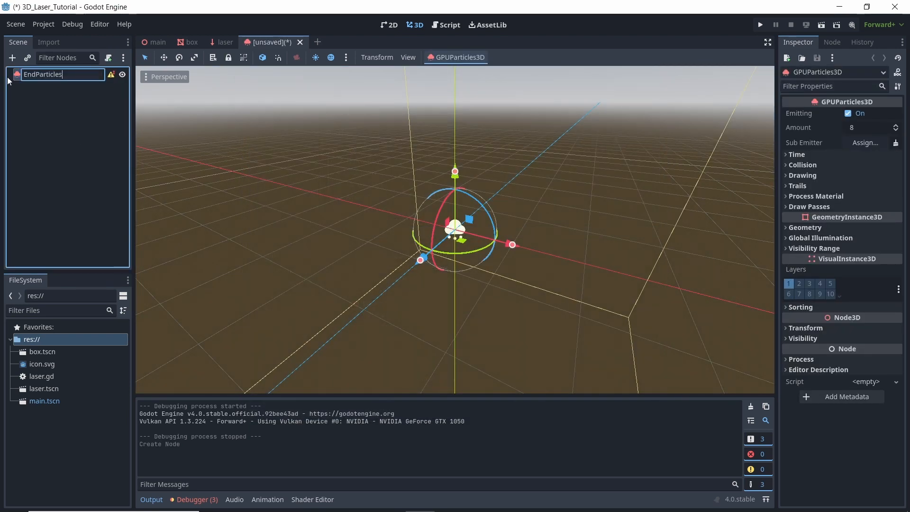
{"action": "key", "text": "Return"}
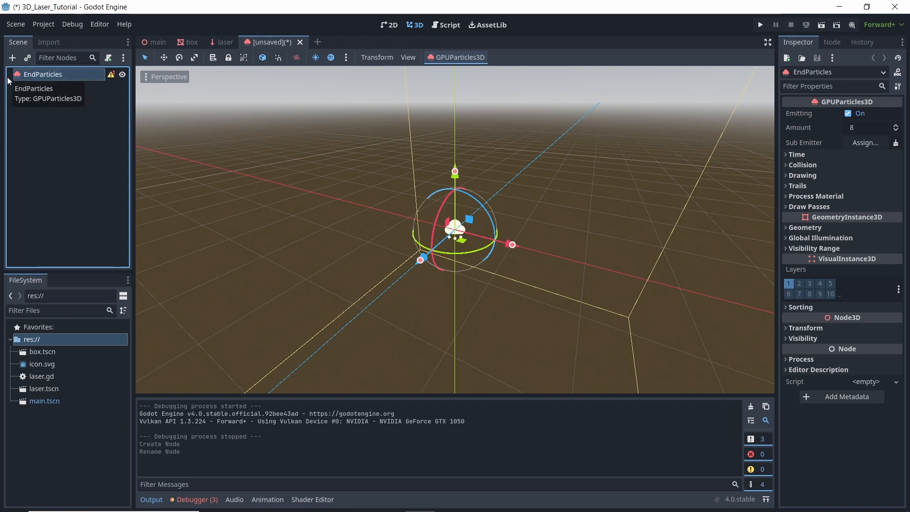
- Assign a new QuadMesh to EndParticles' draw pass 1 and set its size to 0.02 by 0.02 m
{"action": "left_click", "coordinate": [828, 207]}
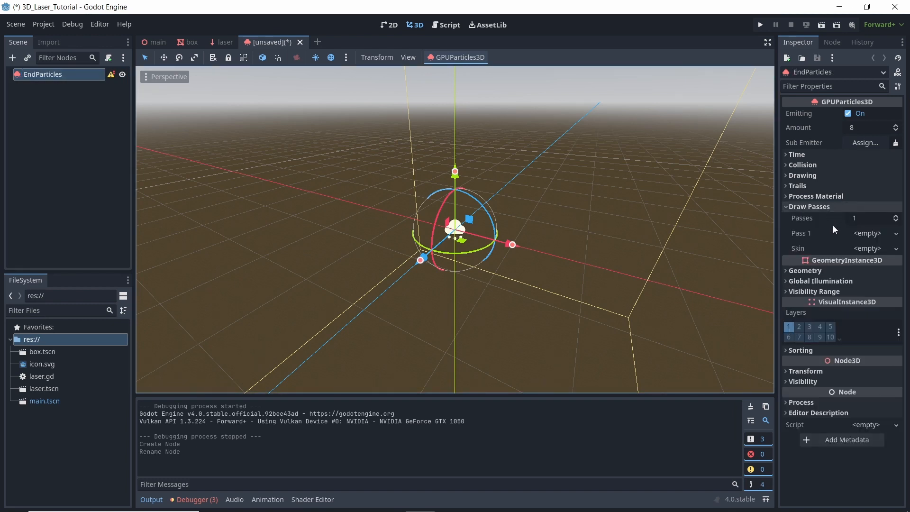
{"action": "left_click", "coordinate": [865, 234]}
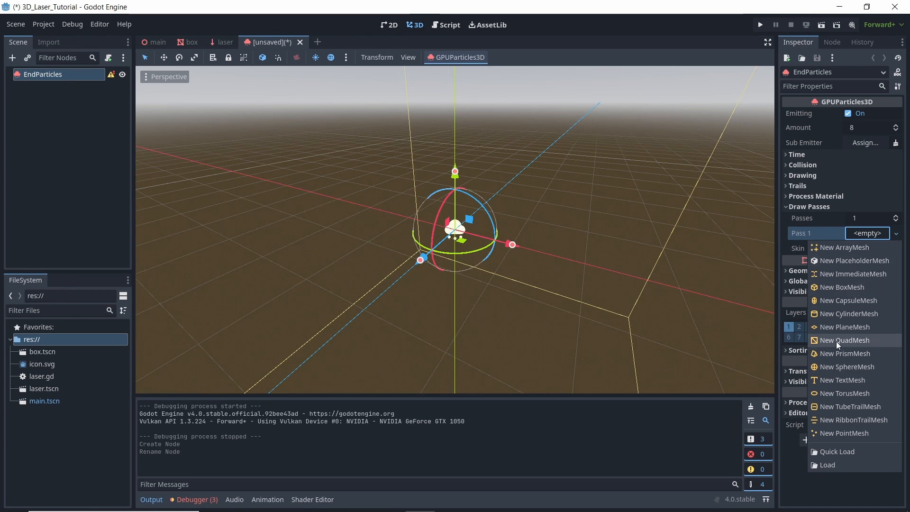
{"action": "left_click", "coordinate": [836, 341]}
{"action": "left_click", "coordinate": [865, 238]}
{"action": "scroll", "coordinate": [549, 285], "scroll_direction": "up", "scroll_amount": 3}
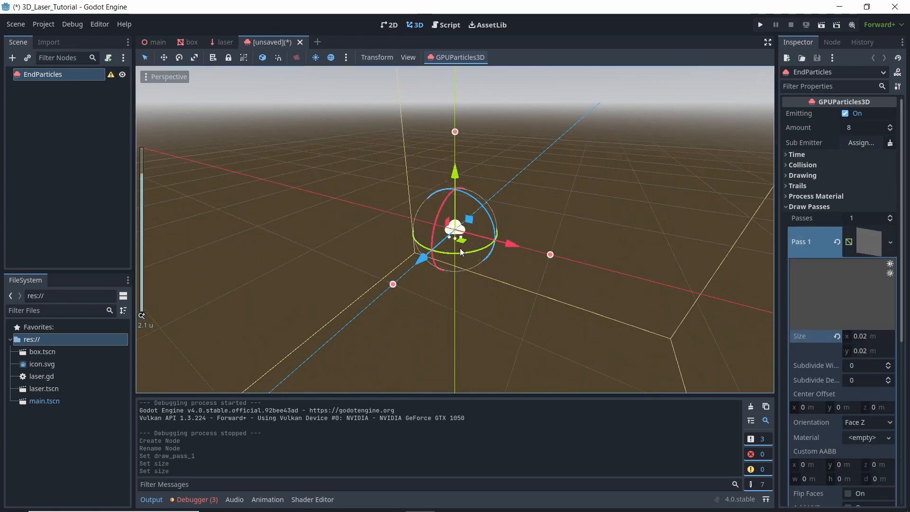
{"action": "scroll", "coordinate": [460, 248], "scroll_direction": "up", "scroll_amount": 8}
{"action": "middle_click_drag", "start_coordinate": [465, 275], "coordinate": [528, 270]}
- Give EndParticles a new StandardMaterial3D as geometry material override and set its transparency to Alpha
{"action": "left_click", "coordinate": [864, 244]}
{"action": "left_click", "coordinate": [862, 300]}
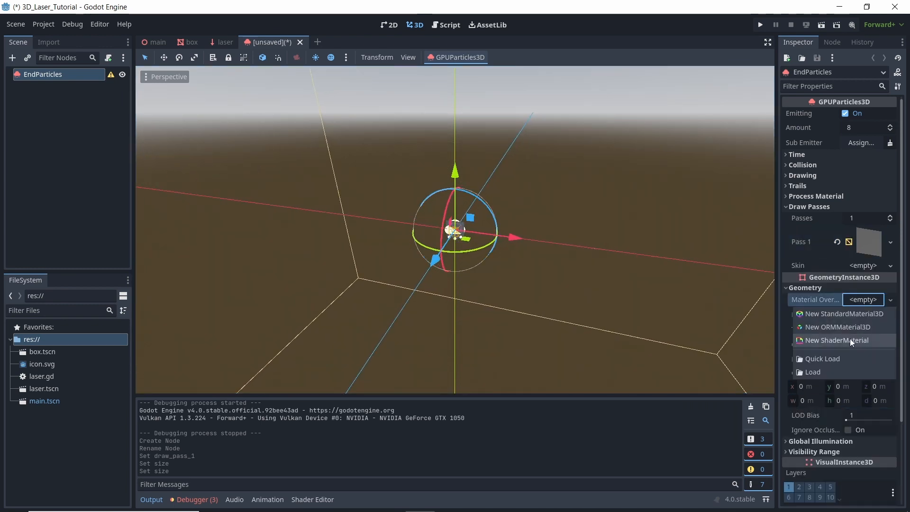
{"action": "key", "text": "Escape"}
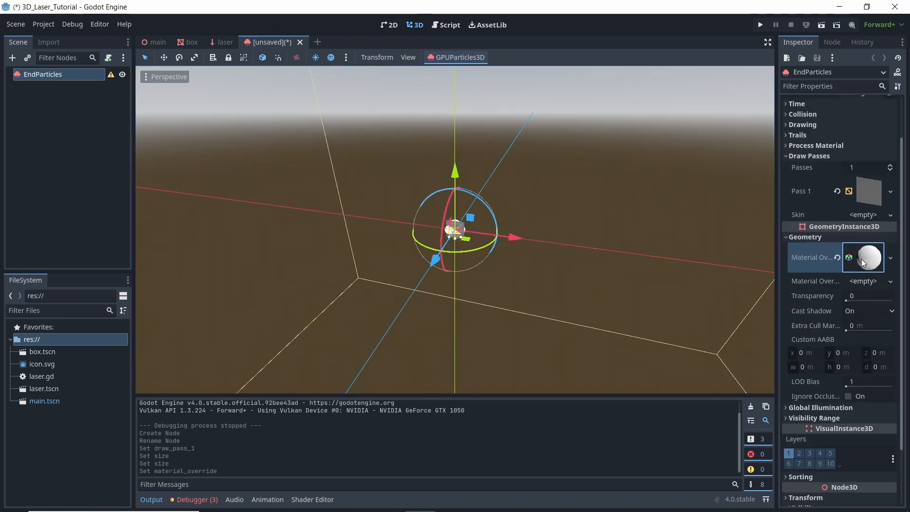
{"action": "left_click", "coordinate": [862, 260]}
{"action": "scroll", "coordinate": [862, 263], "scroll_direction": "down", "scroll_amount": 3}
{"action": "left_click", "coordinate": [839, 276]}
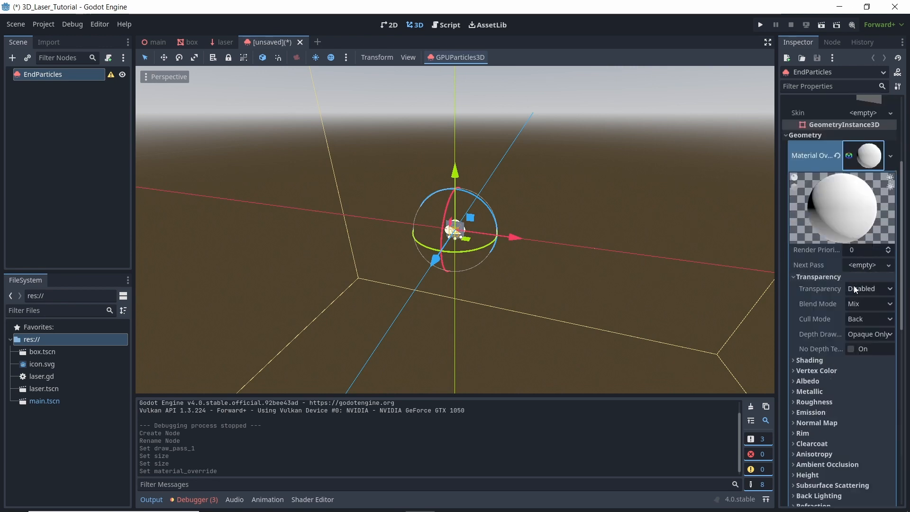
{"action": "left_click", "coordinate": [867, 290]}
{"action": "left_click", "coordinate": [866, 300]}
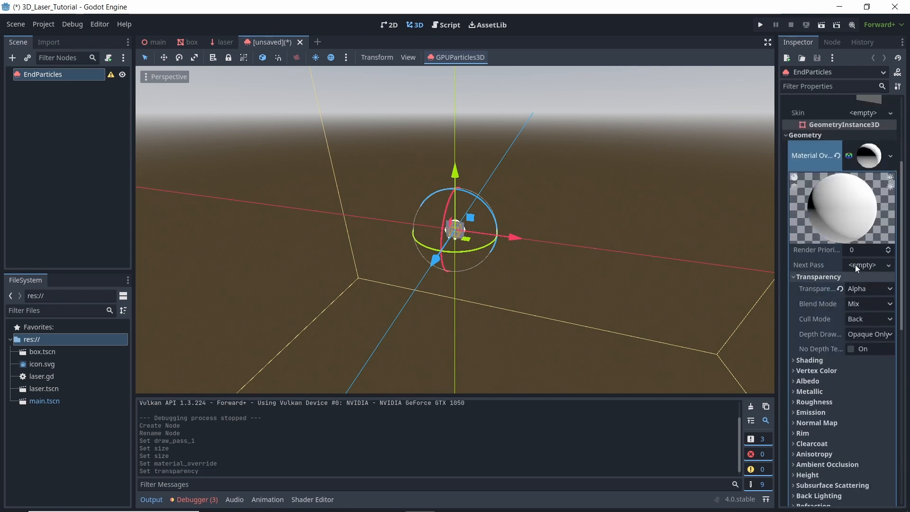
- Set the override material's albedo color to a semi-transparent red with a hex code ending in 1300d6
{"action": "scroll", "coordinate": [854, 261], "scroll_direction": "down", "scroll_amount": 2}
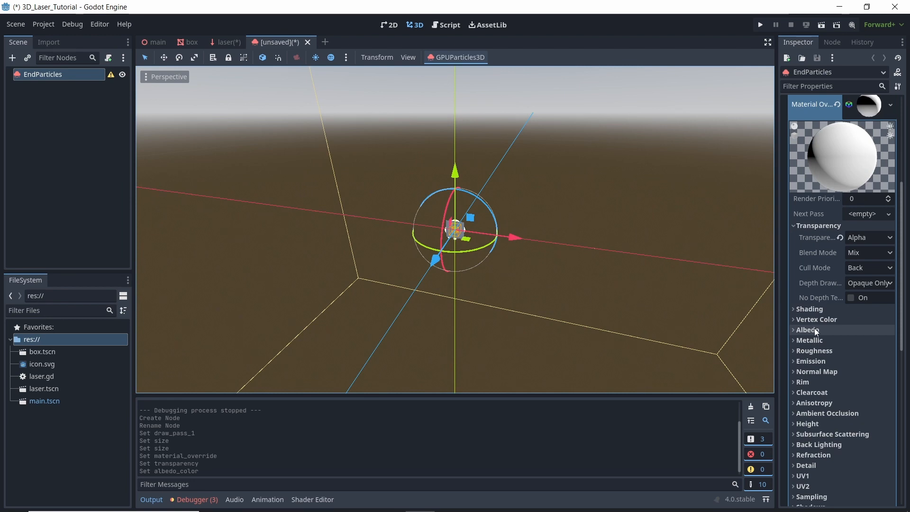
{"action": "left_click", "coordinate": [815, 330]}
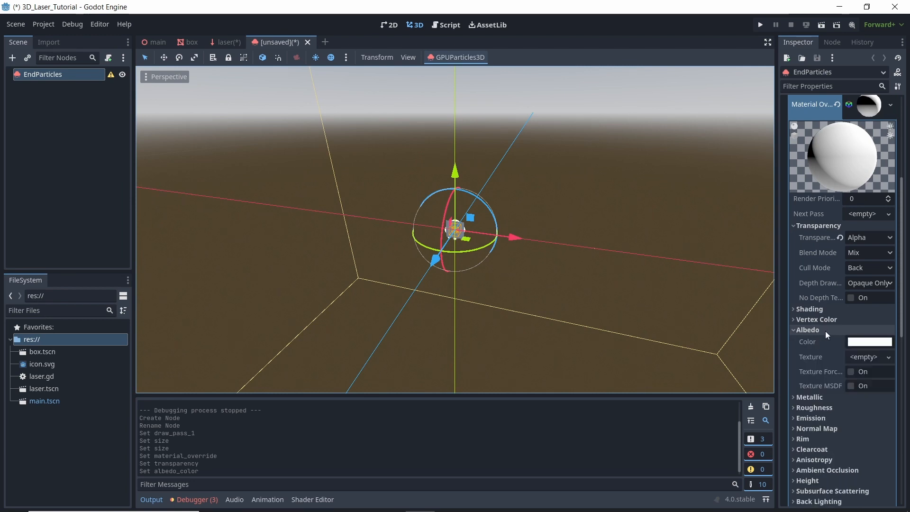
{"action": "left_click", "coordinate": [874, 344]}
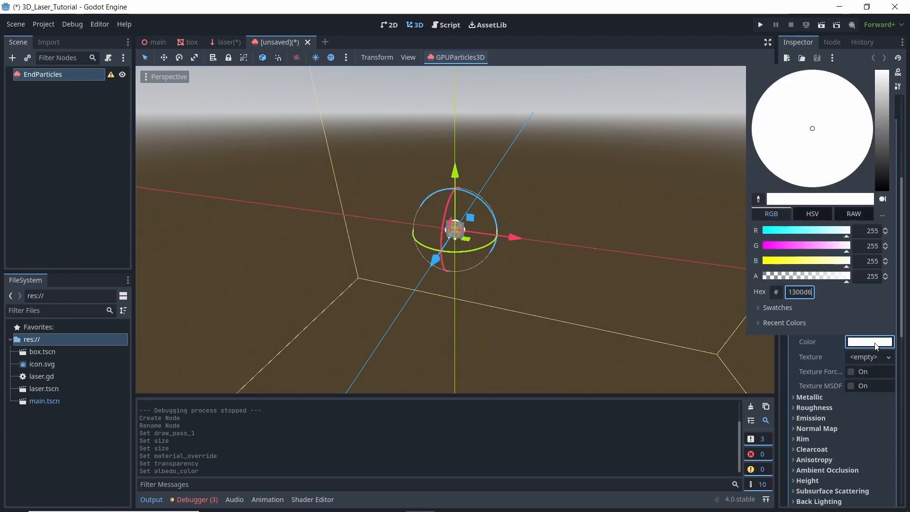
{"action": "key", "text": "Return"}
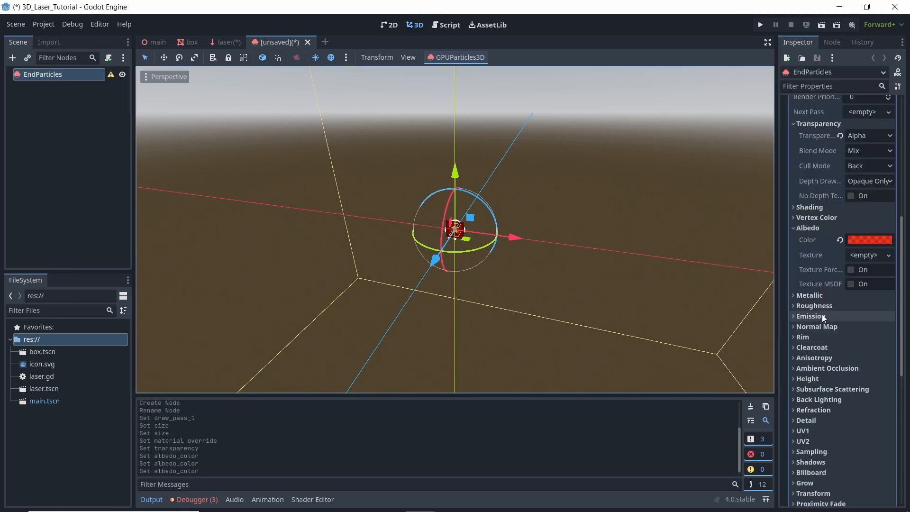
- Enable emission on the override material with color dd1300 and an energy multiplier of 10
{"action": "left_click", "coordinate": [823, 316]}
{"action": "left_click", "coordinate": [850, 328]}
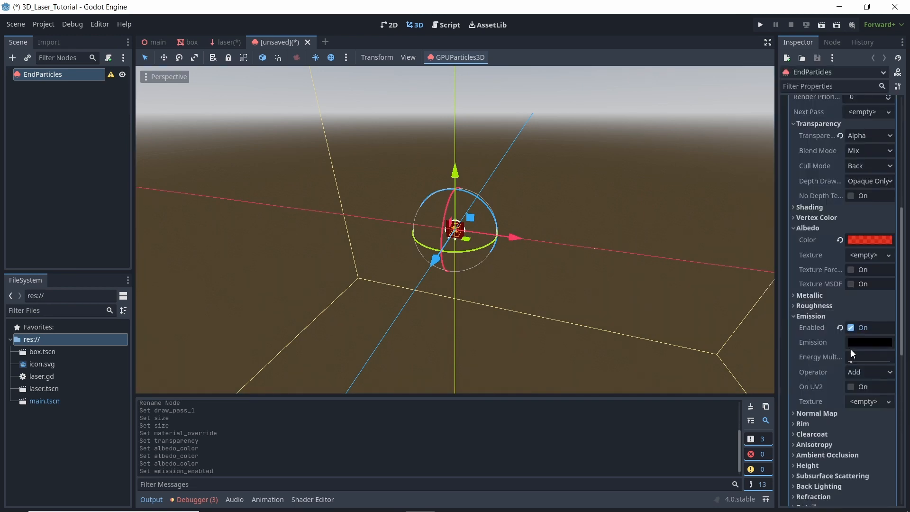
{"action": "left_click", "coordinate": [856, 343]}
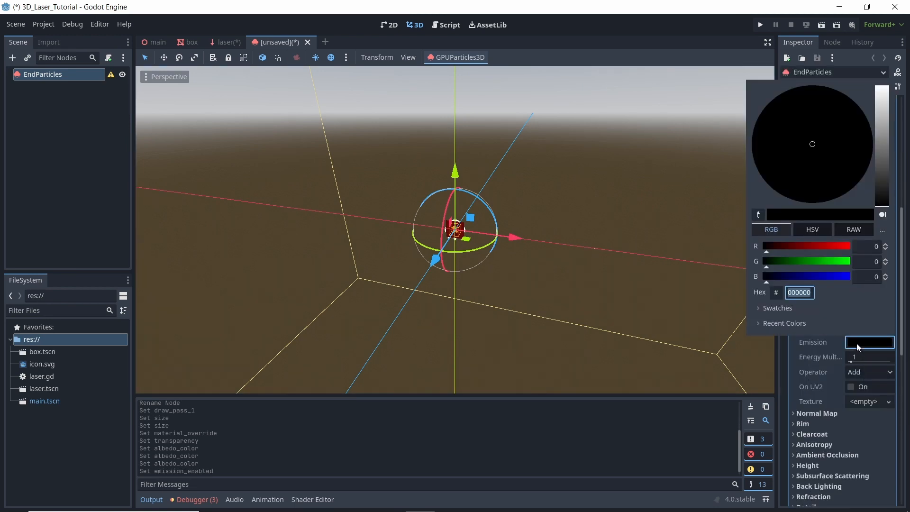
{"action": "type", "text": "dd1300"}
{"action": "key", "text": "Return"}
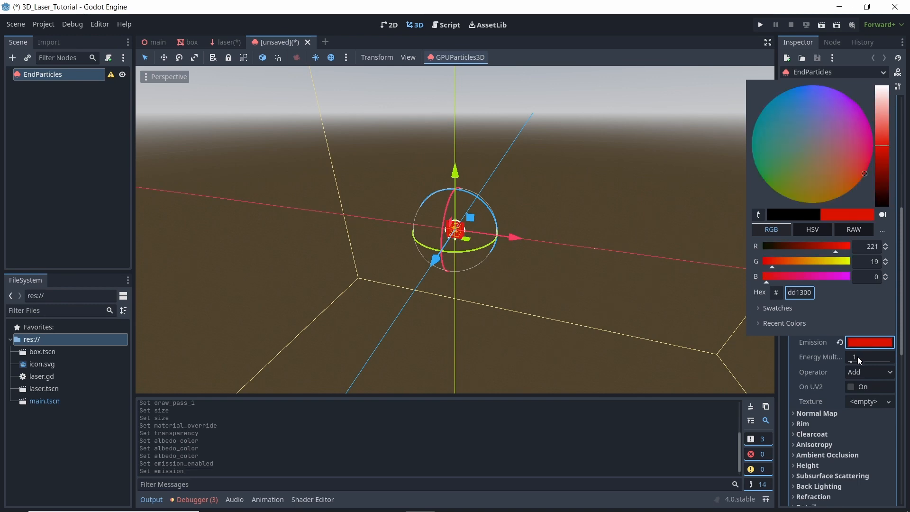
{"action": "left_click", "coordinate": [857, 357]}
{"action": "type", "text": "0"}
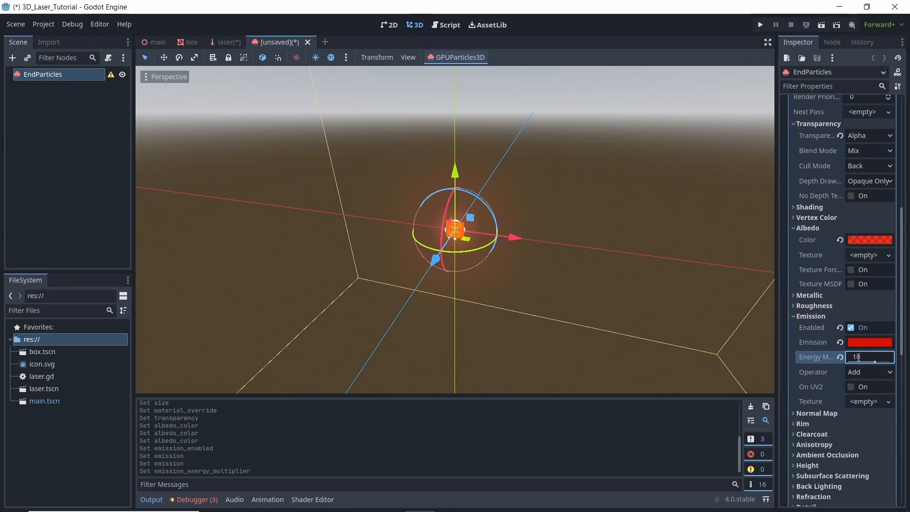
- Set the override material's billboard mode to Particle Billboard and enable Keep Scale
{"action": "scroll", "coordinate": [858, 358], "scroll_direction": "down", "scroll_amount": 2}
{"action": "scroll", "coordinate": [843, 391], "scroll_direction": "down", "scroll_amount": 2}
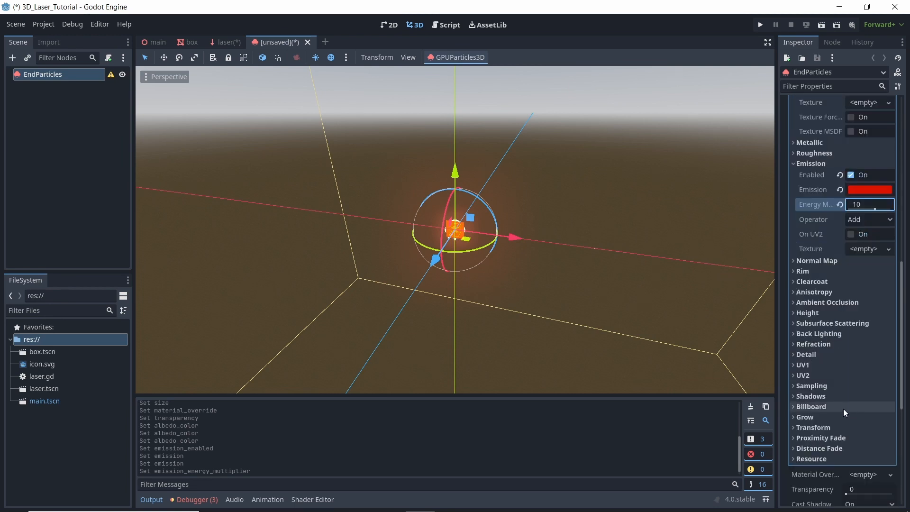
{"action": "left_click", "coordinate": [834, 408]}
{"action": "left_click", "coordinate": [862, 420]}
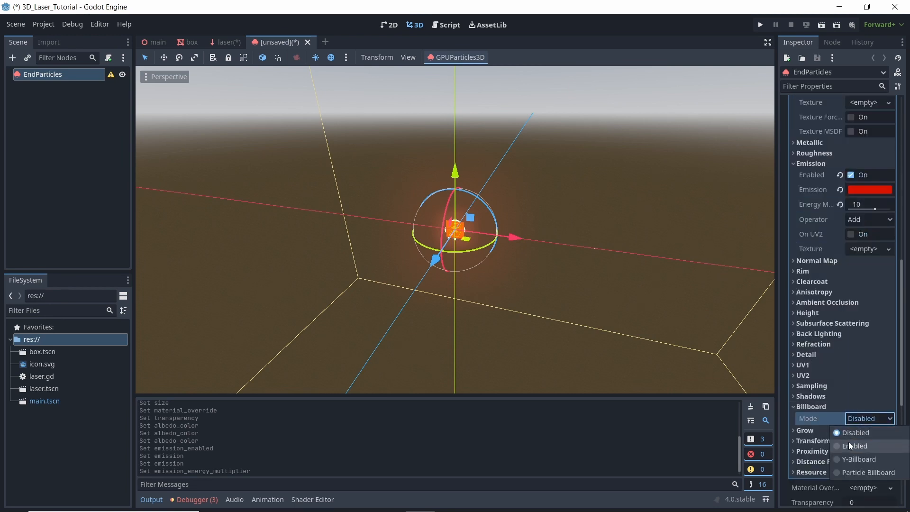
{"action": "left_click", "coordinate": [851, 473]}
{"action": "left_click", "coordinate": [853, 434]}
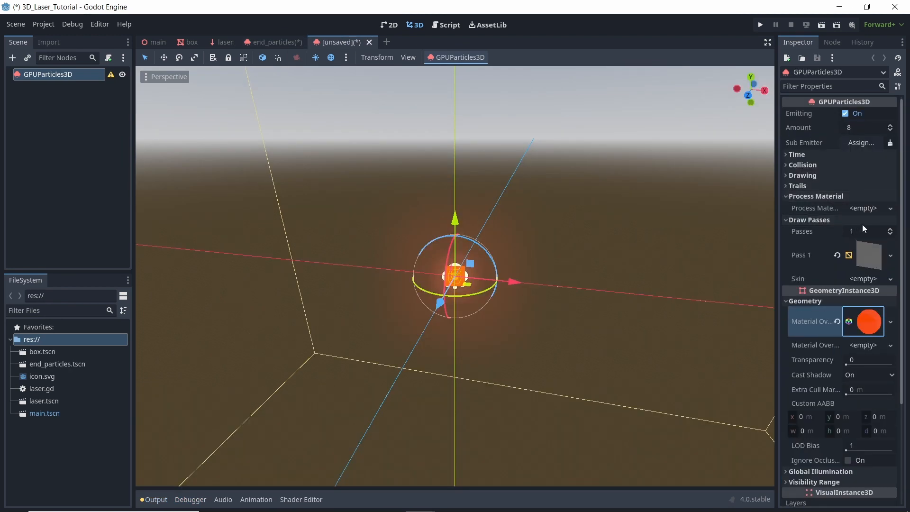
- Assign a new ParticleProcessMaterial to EndParticles and set its direction spread to 80
{"action": "left_click", "coordinate": [863, 208]}
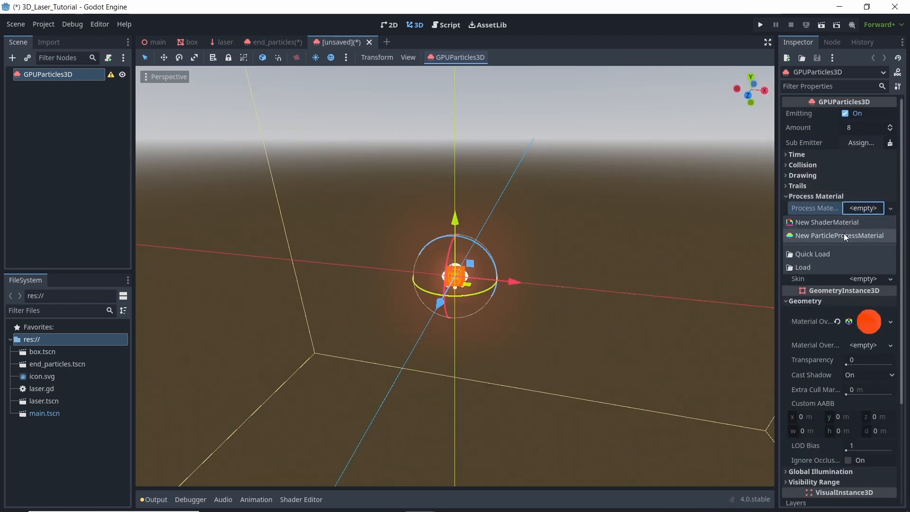
{"action": "left_click", "coordinate": [846, 236]}
{"action": "left_click", "coordinate": [857, 206]}
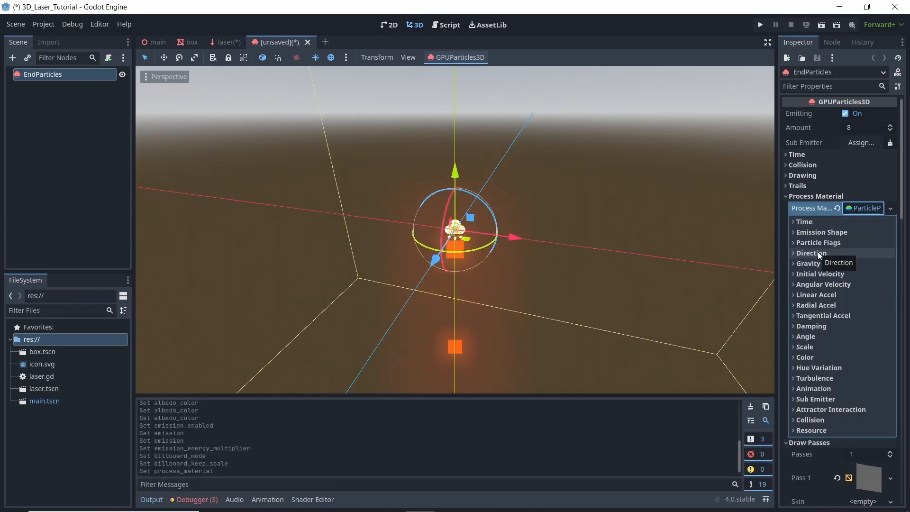
{"action": "left_click", "coordinate": [811, 253]}
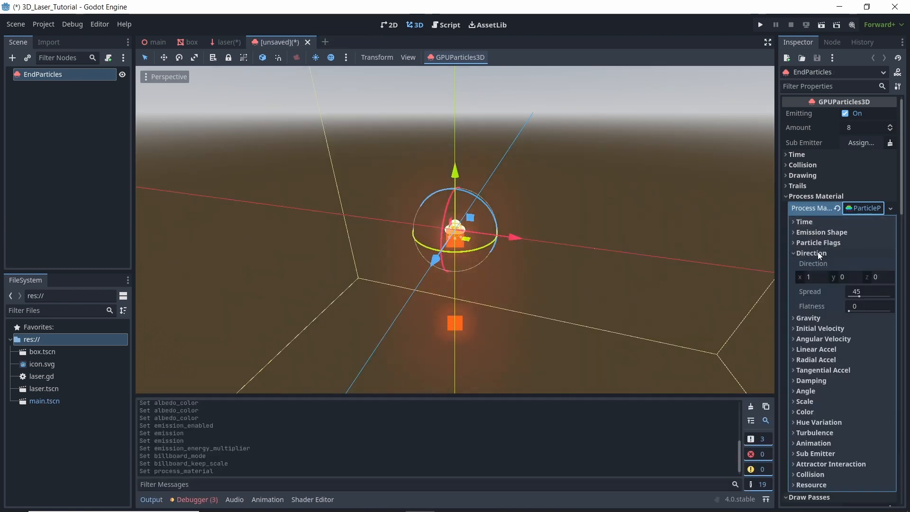
{"action": "left_click", "coordinate": [871, 293]}
{"action": "type", "text": "80"}
{"action": "key", "text": "Return"}
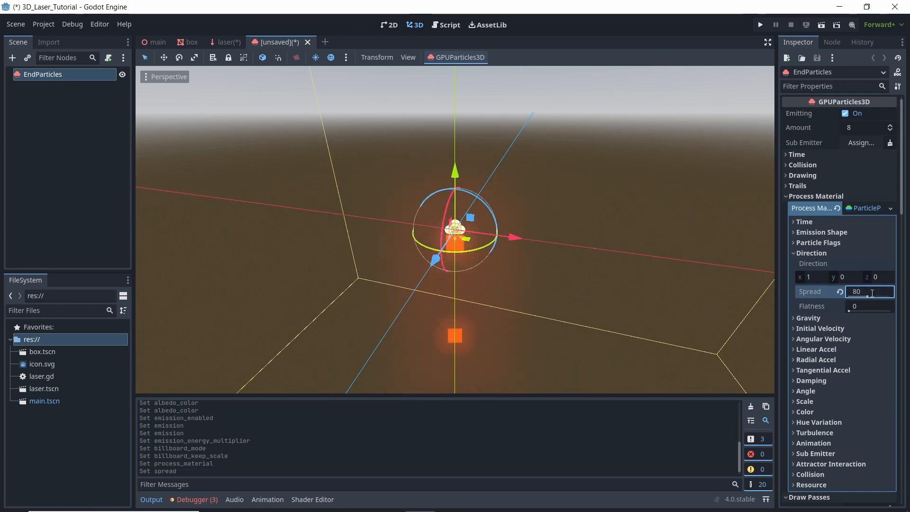
- Set the process material's gravity y to 0 and its minimum initial velocity to 1
{"action": "left_click", "coordinate": [840, 320]}
{"action": "left_click", "coordinate": [846, 342]}
{"action": "type", "text": "0"}
{"action": "key", "text": "Return"}
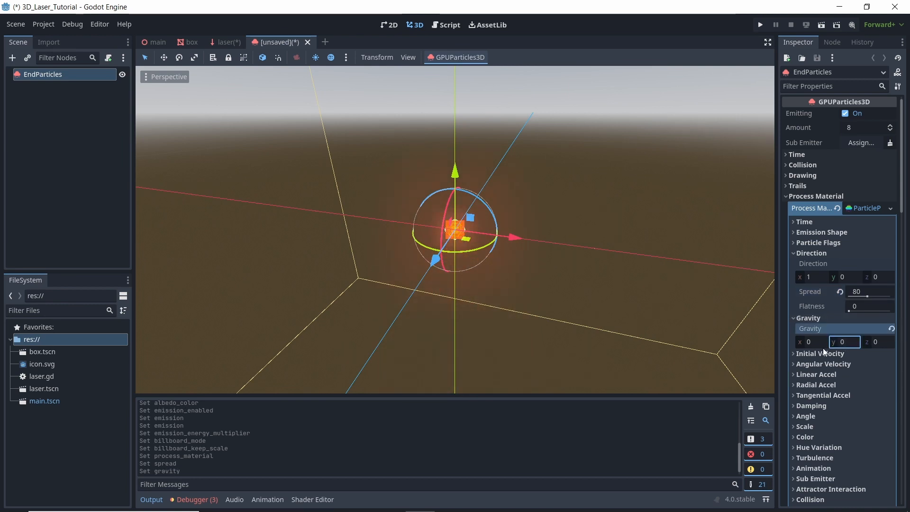
{"action": "left_click", "coordinate": [822, 354]}
{"action": "left_click", "coordinate": [857, 364]}
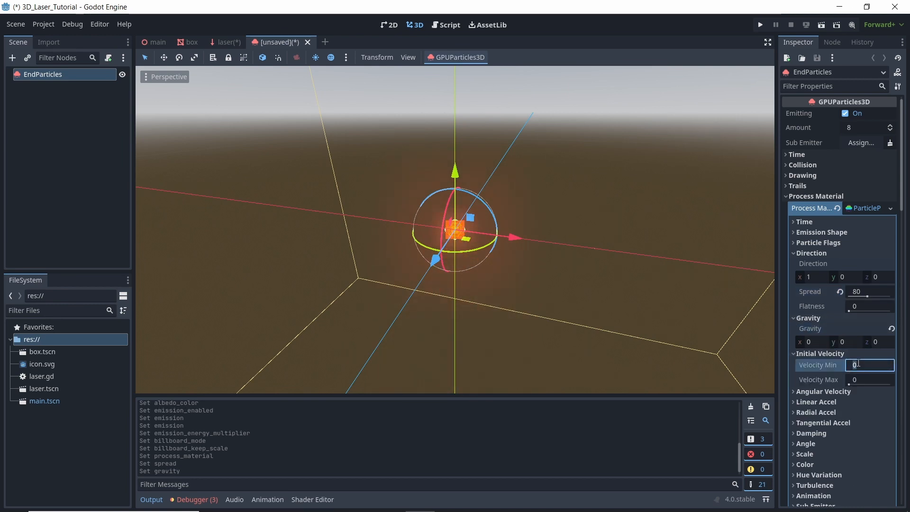
{"action": "type", "text": "1"}
{"action": "key", "text": "Return"}
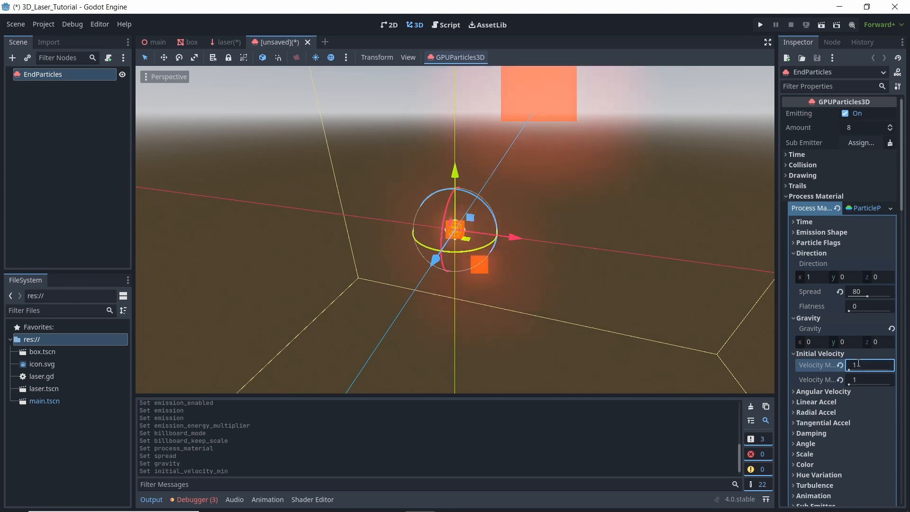
- Assign a new CurveTexture as the process material's scale curve and open its curve for editing
{"action": "scroll", "coordinate": [853, 357], "scroll_direction": "down", "scroll_amount": 2}
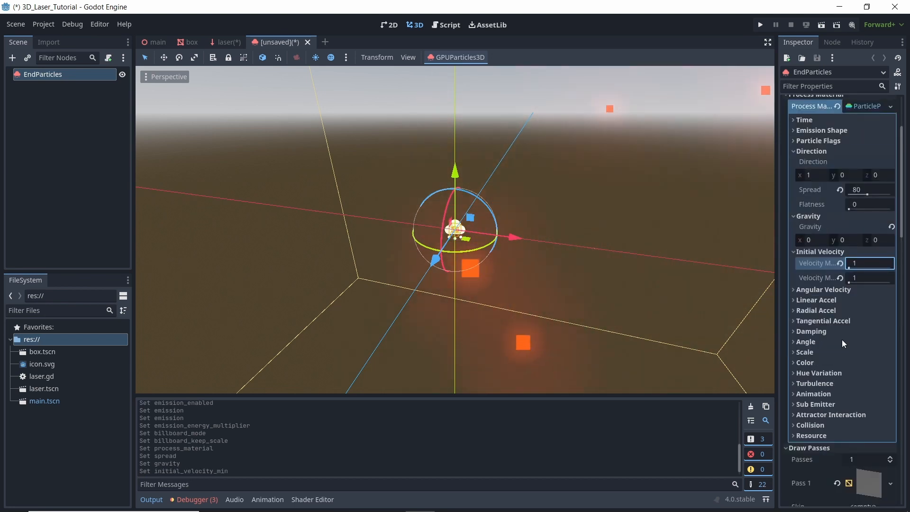
{"action": "left_click", "coordinate": [815, 354]}
{"action": "left_click", "coordinate": [863, 396]}
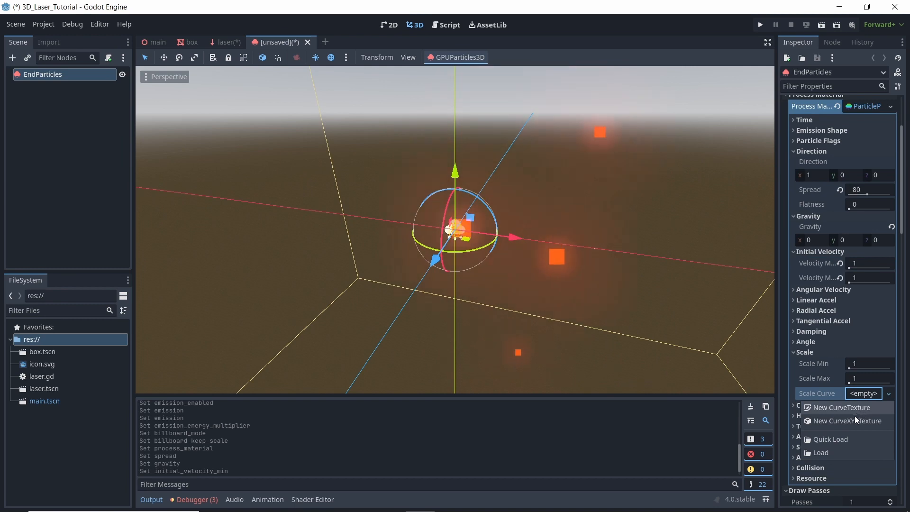
{"action": "left_click", "coordinate": [847, 408]}
{"action": "scroll", "coordinate": [860, 360], "scroll_direction": "down", "scroll_amount": 4}
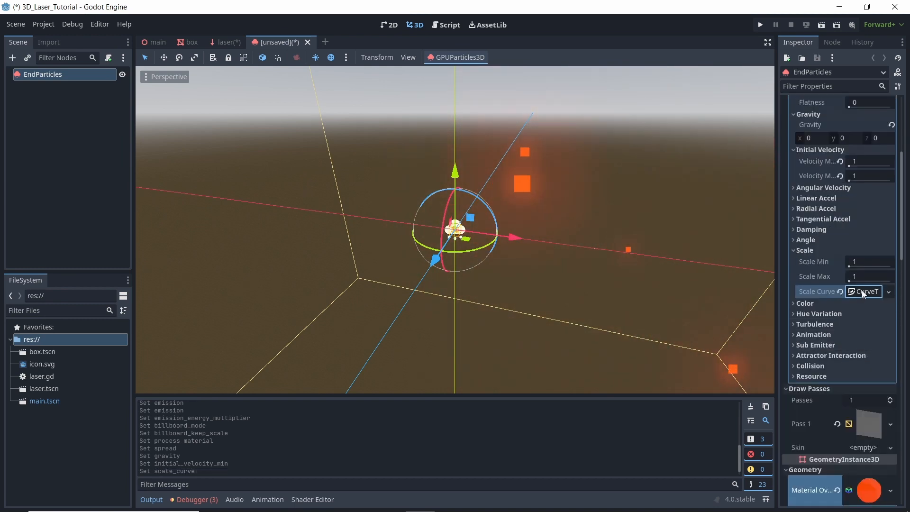
{"action": "left_click", "coordinate": [861, 291]}
{"action": "left_click", "coordinate": [861, 344]}
- Move the scale curve's start point to 0.5 and add a point at about 0.2 along with value 1
{"action": "left_click_drag", "start_coordinate": [809, 372], "coordinate": [805, 399]}
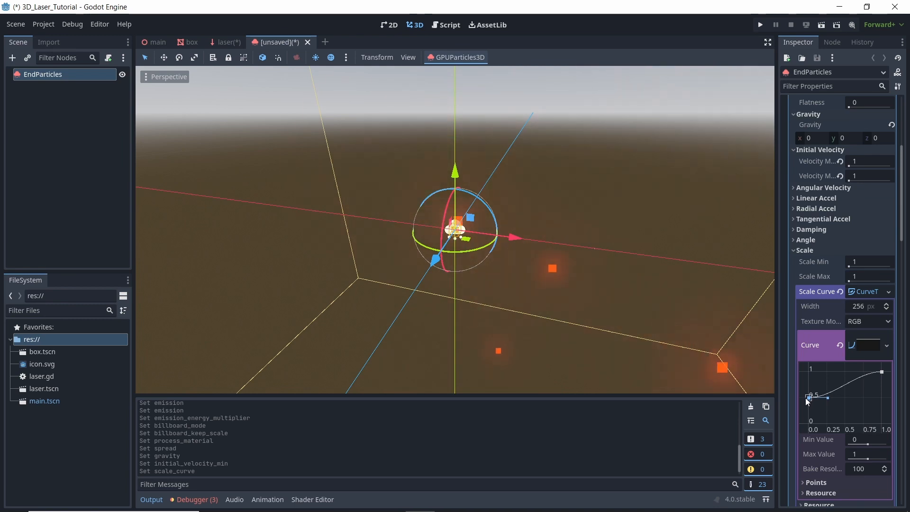
{"action": "right_click", "coordinate": [831, 389]}
{"action": "left_click", "coordinate": [847, 394]}
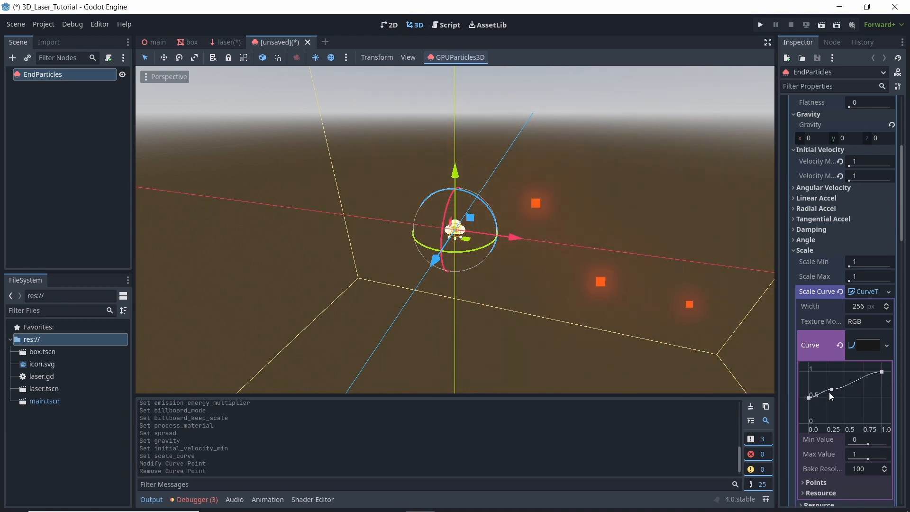
{"action": "left_click_drag", "start_coordinate": [829, 388], "coordinate": [825, 363]}
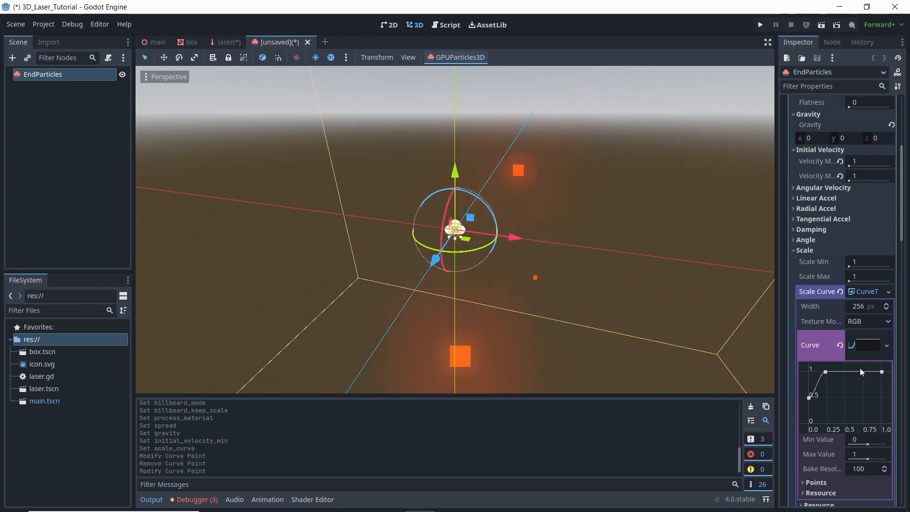
- Lower the end point of the process material's scale curve to a value of 0
{"action": "left_click_drag", "start_coordinate": [880, 371], "coordinate": [881, 423]}
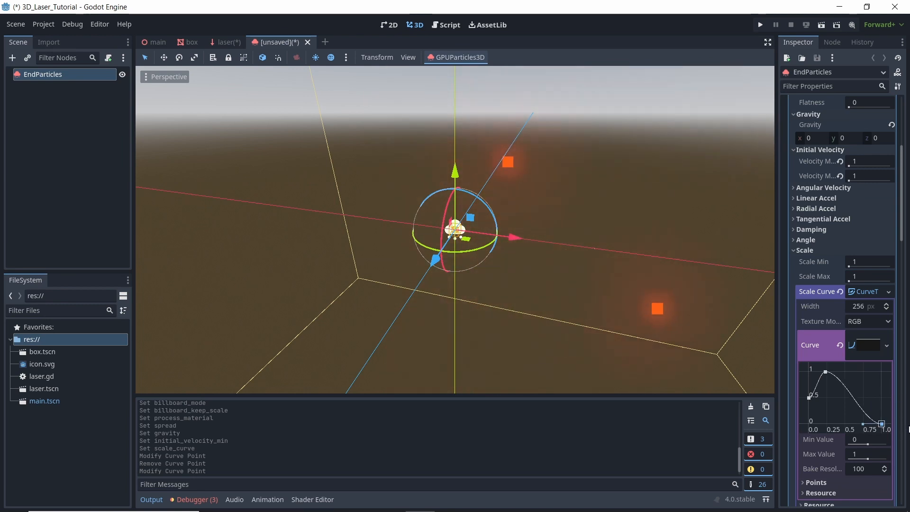
{"action": "scroll", "coordinate": [844, 388], "scroll_direction": "down", "scroll_amount": 4}
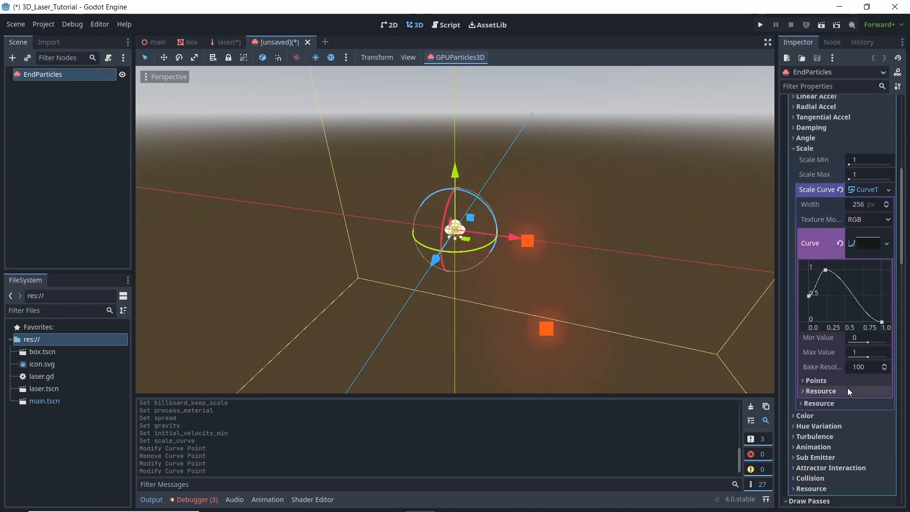
- Set the EndParticles lifetime to 0.2 s and the particle amount to 25
{"action": "scroll", "coordinate": [847, 387], "scroll_direction": "up", "scroll_amount": 15}
{"action": "left_click", "coordinate": [849, 167]}
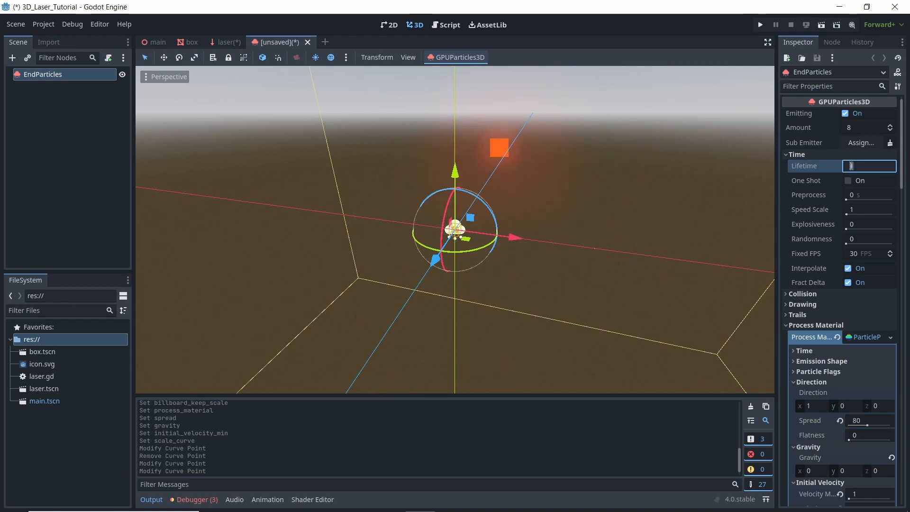
{"action": "type", "text": "0.2"}
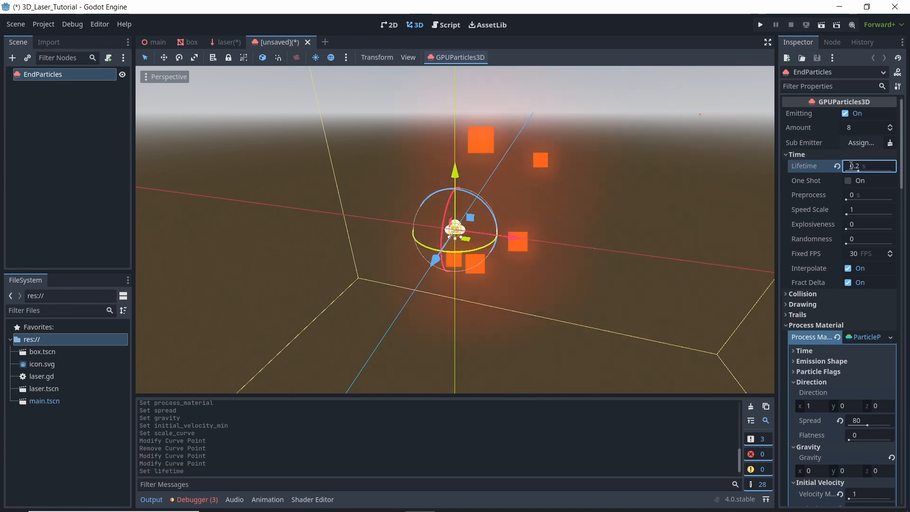
{"action": "left_click", "coordinate": [868, 128]}
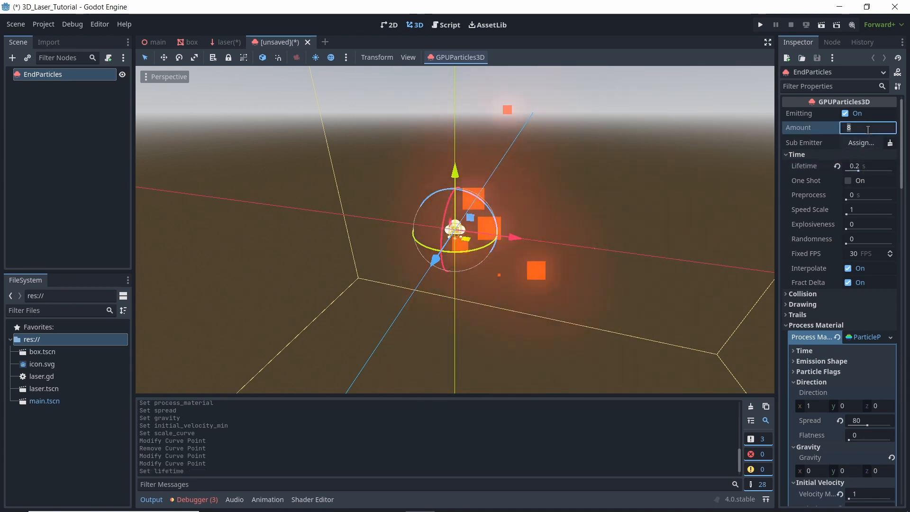
{"action": "type", "text": "25"}
{"action": "key", "text": "Return"}
{"action": "scroll", "coordinate": [638, 221], "scroll_direction": "down", "scroll_amount": 1}
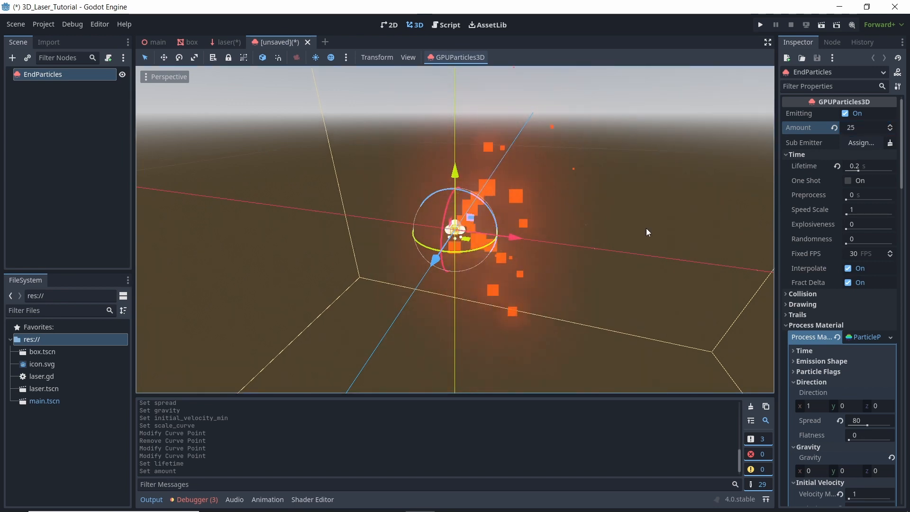
- Save the particle scene as end_particles.tscn and instantiate it as a child of the Laser node in the laser scene
{"action": "key", "text": "ctrl+s"}
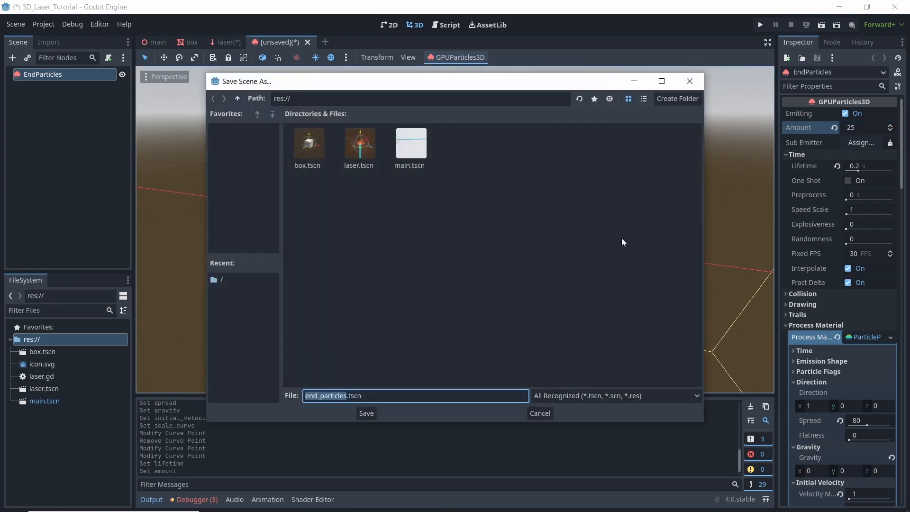
{"action": "left_click", "coordinate": [372, 413]}
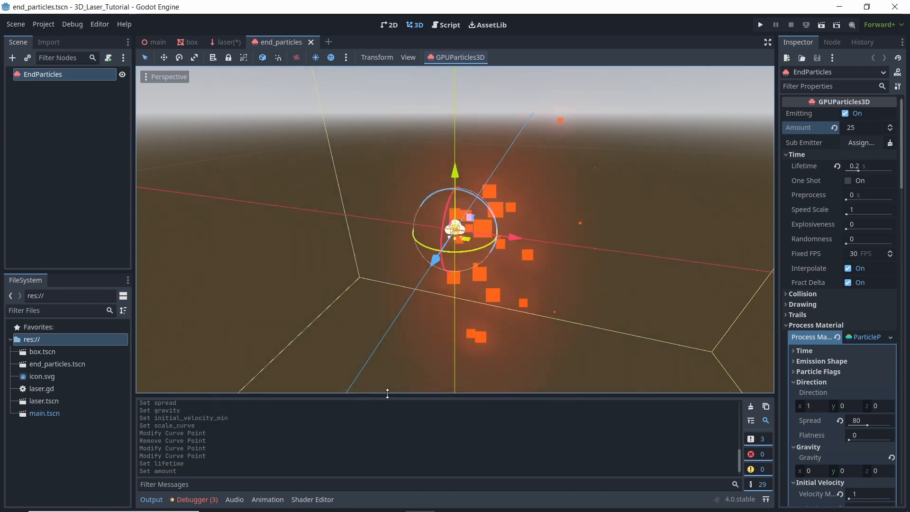
{"action": "left_click", "coordinate": [218, 41]}
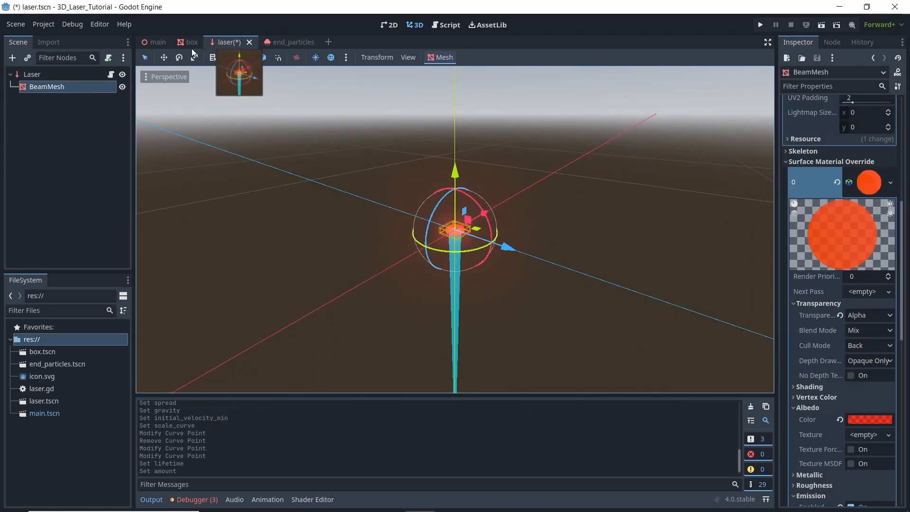
{"action": "left_click", "coordinate": [32, 74]}
{"action": "left_click", "coordinate": [28, 58]}
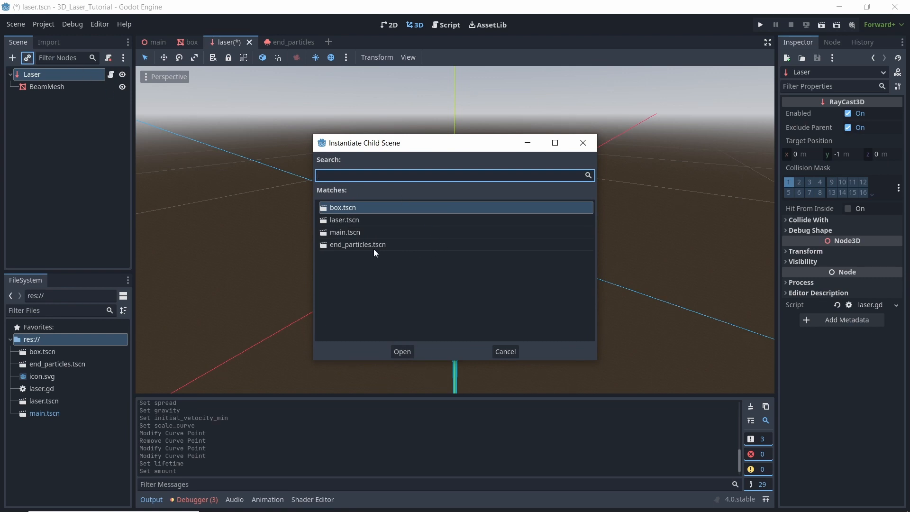
{"action": "type", "text": "end"}
{"action": "key", "text": "Return"}
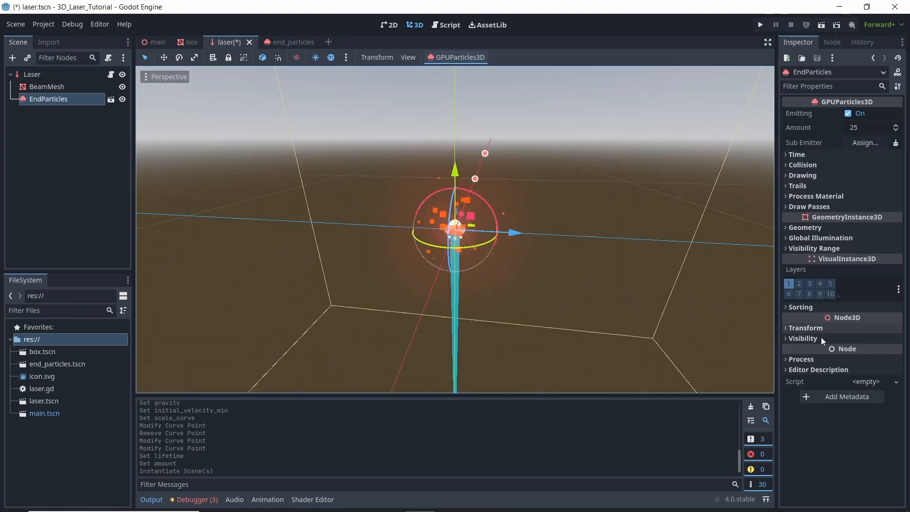
- Set the z rotation of the EndParticles instance to 90 degrees
{"action": "left_click", "coordinate": [822, 330]}
{"action": "left_click", "coordinate": [871, 379]}
{"action": "type", "text": "90"}
{"action": "key", "text": "Return"}
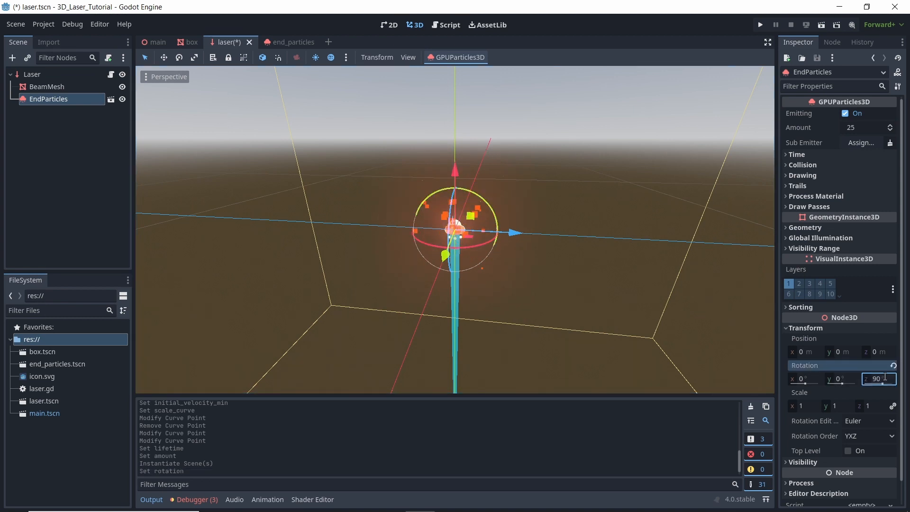
{"action": "key", "text": "ctrl+F3"}
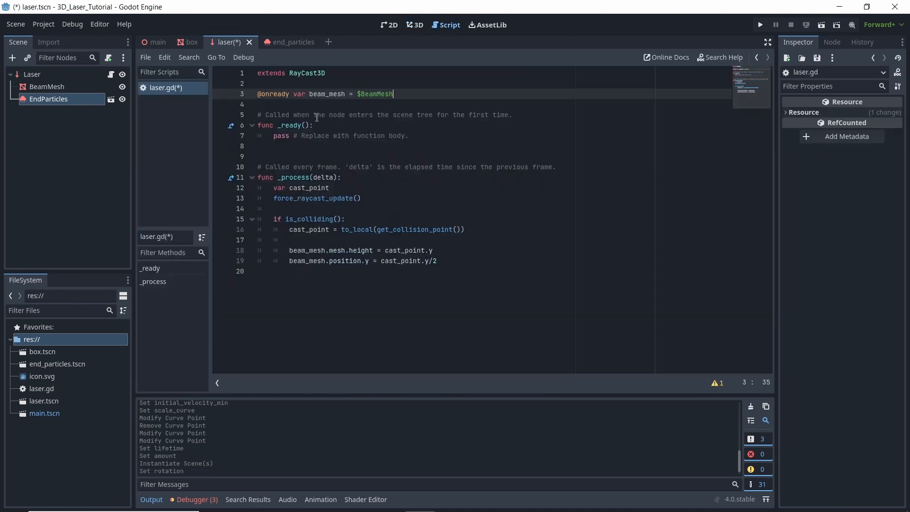
{"action": "key", "text": "Return"}
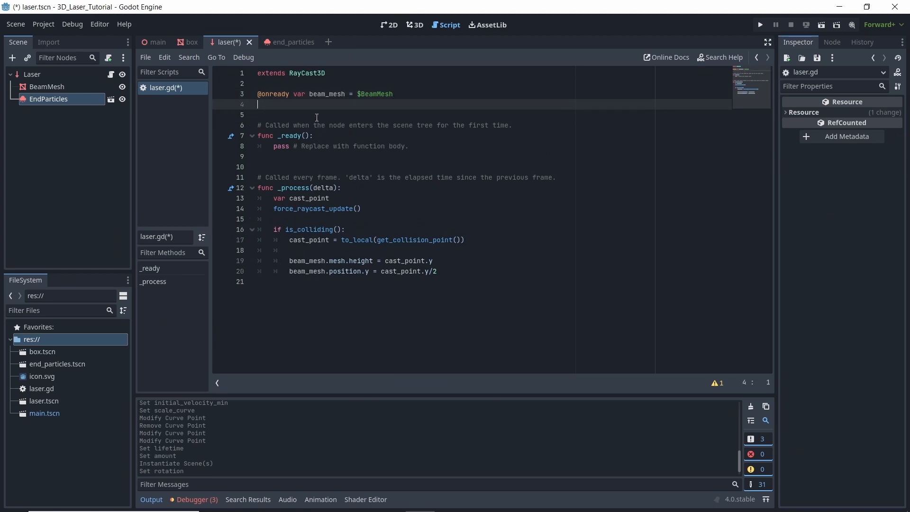
{"action": "type", "text": "@onready var end_particles = $EndParticles"}
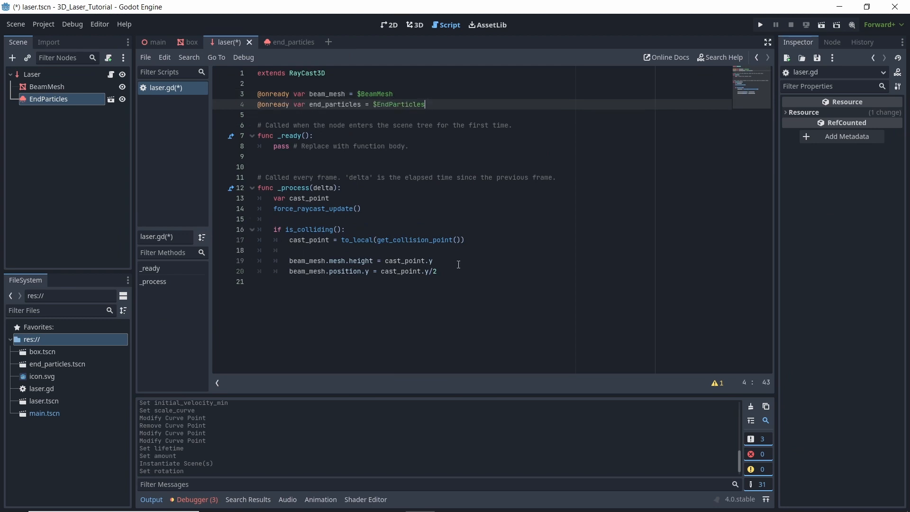
- At the end of the is_colliding() block, after a blank line, add "end_particles.position.y = cast_point.y"
{"action": "left_click", "coordinate": [456, 271]}
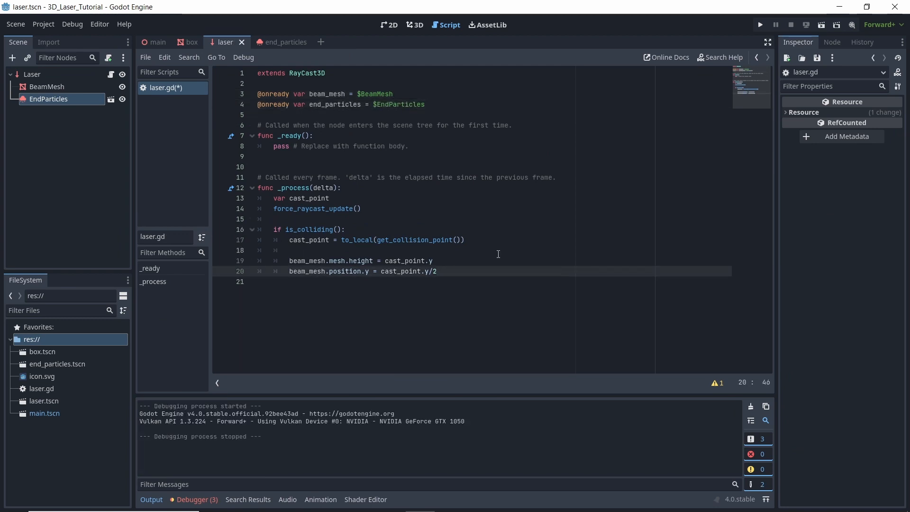
{"action": "key", "text": "Return"}
{"action": "key", "text": "Return"}
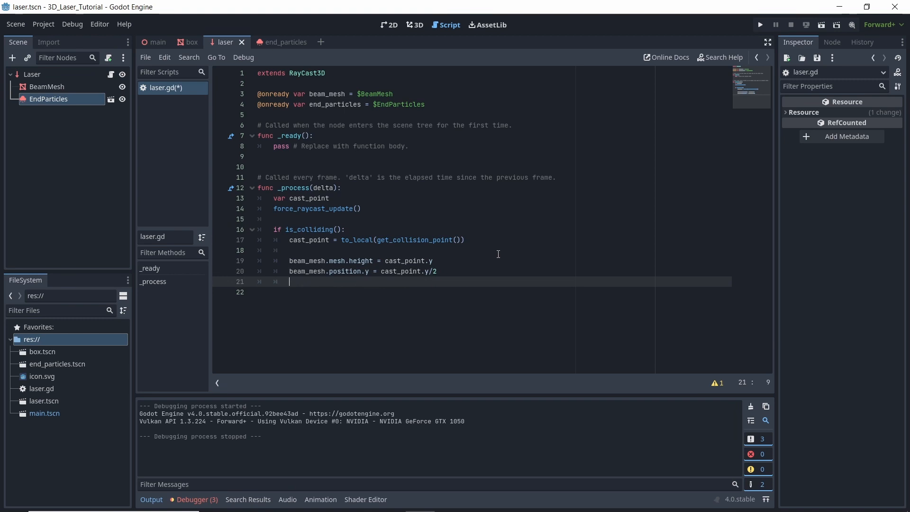
{"action": "type", "text": "end_particles.position.y = cast_point.y"}
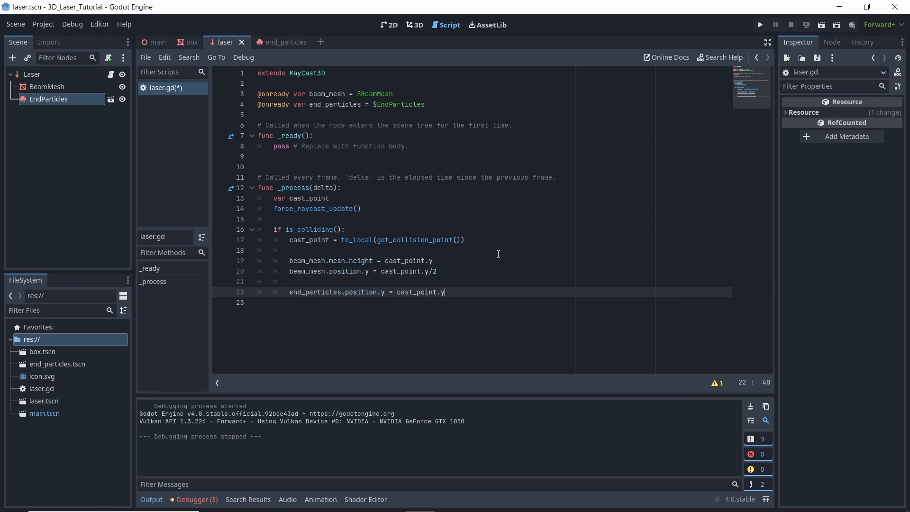
- Run the project, view the laser and its end particles in the maximized game window, and stop the run
{"action": "left_click", "coordinate": [760, 25]}
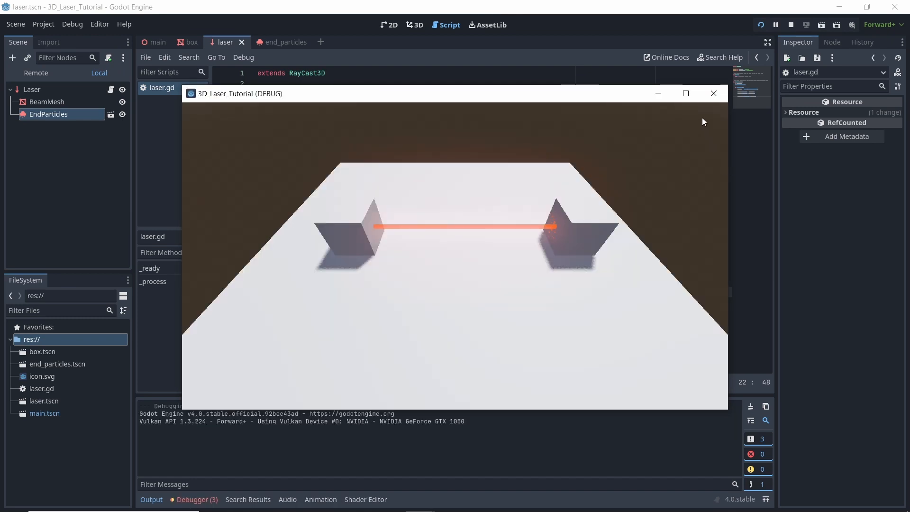
{"action": "left_click", "coordinate": [686, 93]}
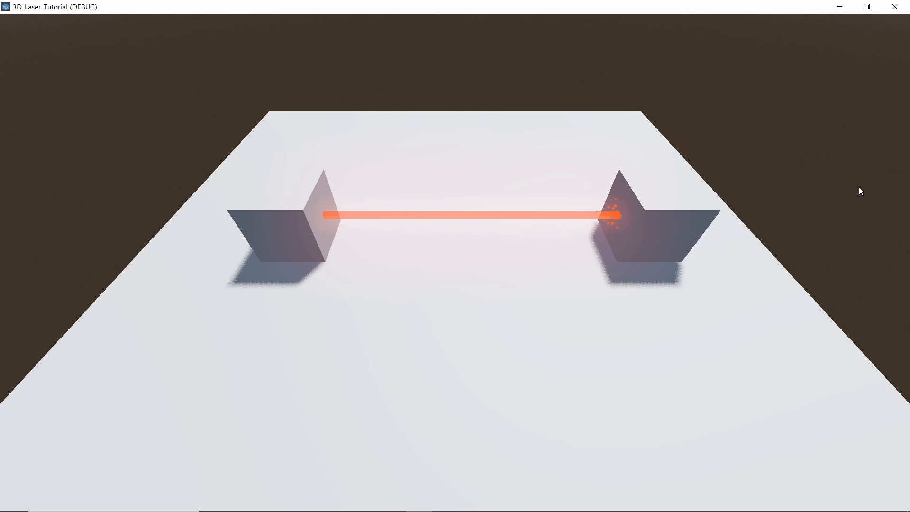
{"action": "key", "text": "F8"}
- Create a new scene with a GPUParticles3D node as its root
{"action": "left_click", "coordinate": [320, 42]}
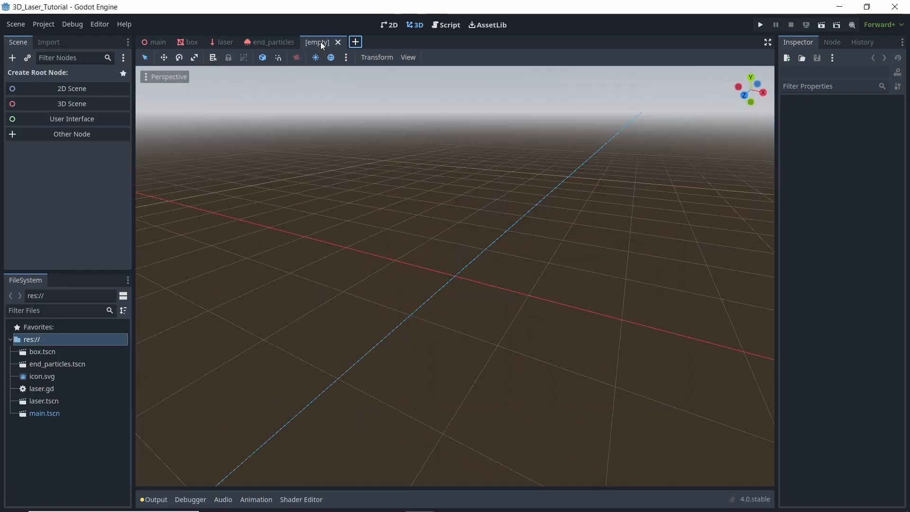
{"action": "left_click", "coordinate": [60, 136]}
{"action": "type", "text": "gpu"}
{"action": "key", "text": "Return"}
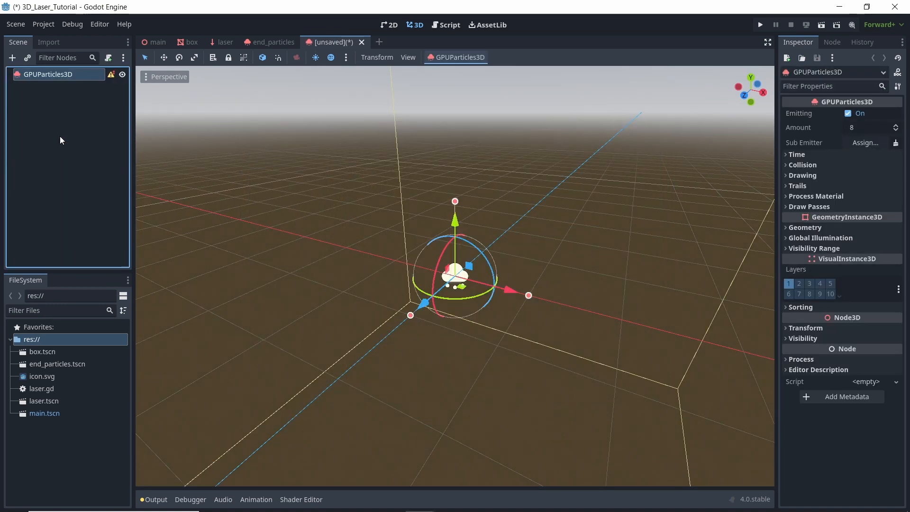
- Assign a new QuadMesh to draw pass 1 and set its size to 0.02 by 0.02 m
{"action": "left_click", "coordinate": [848, 207]}
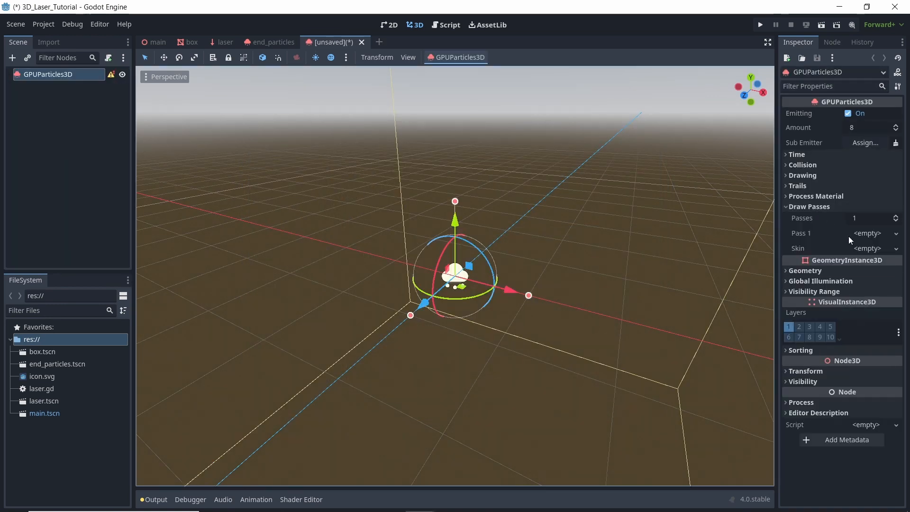
{"action": "left_click", "coordinate": [867, 233]}
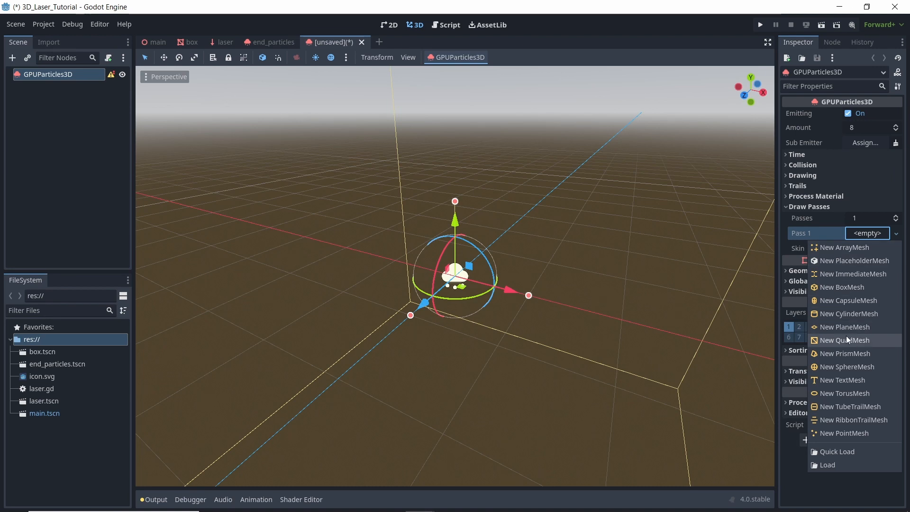
{"action": "left_click", "coordinate": [846, 340]}
{"action": "left_click", "coordinate": [865, 241]}
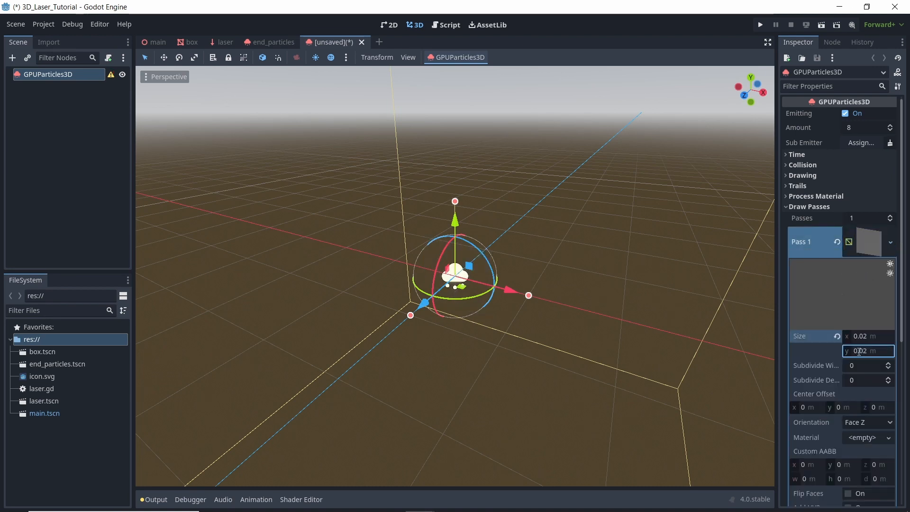
{"action": "scroll", "coordinate": [553, 326], "scroll_direction": "up", "scroll_amount": 20}
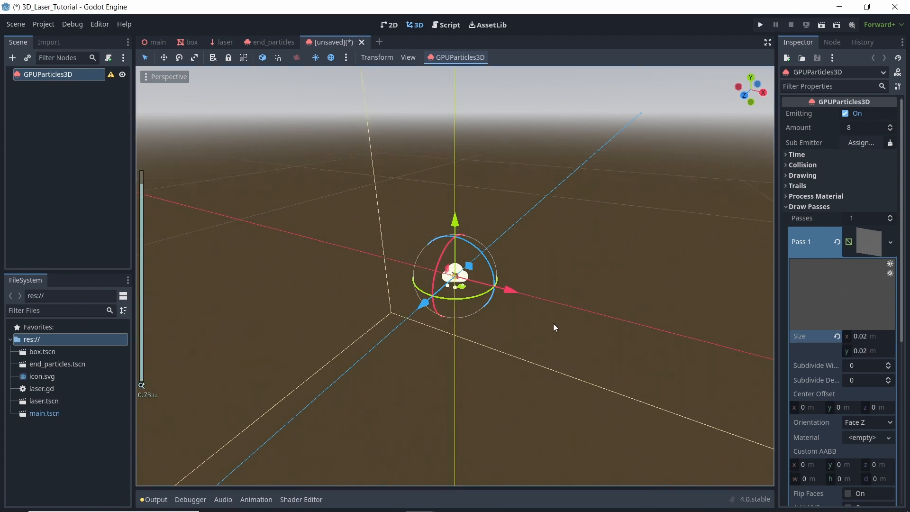
{"action": "middle_click_drag", "start_coordinate": [560, 359], "coordinate": [578, 351]}
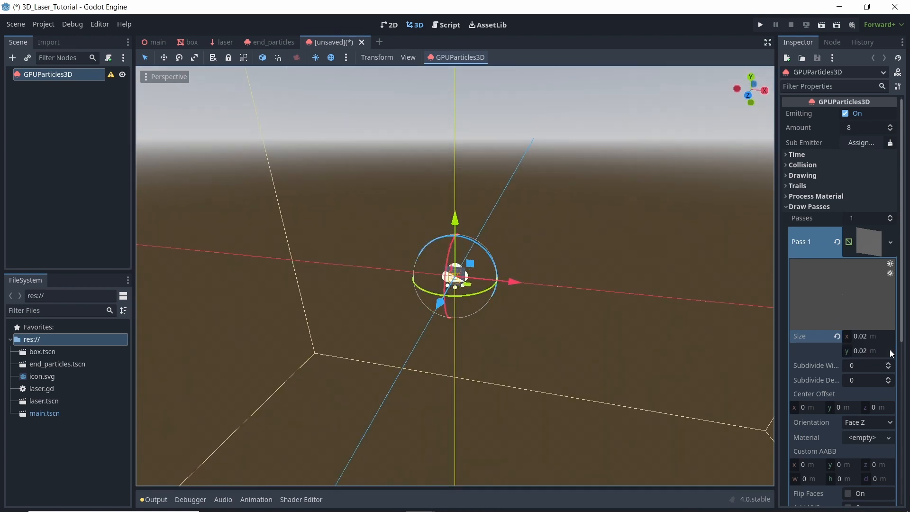
- Assign a new StandardMaterial3D as the particles' geometry material override and set its transparency to Alpha
{"action": "left_click", "coordinate": [863, 244]}
{"action": "left_click", "coordinate": [875, 300]}
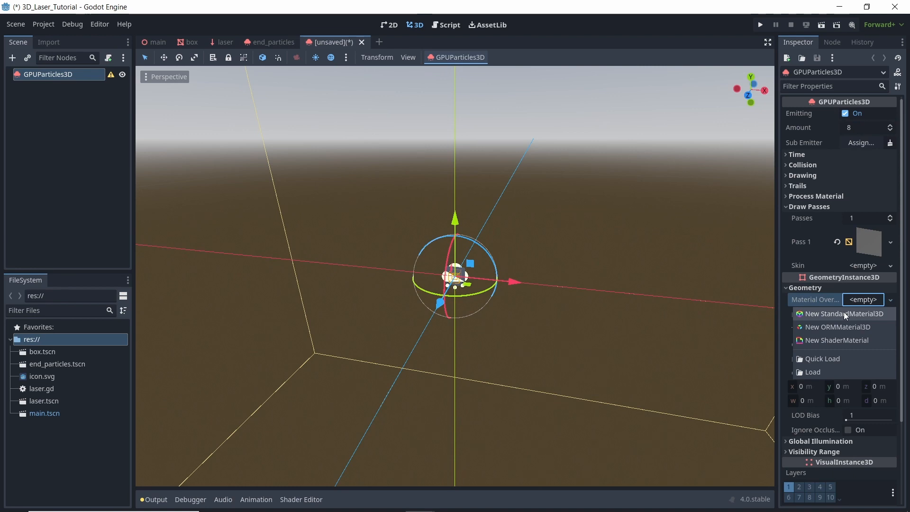
{"action": "left_click", "coordinate": [844, 313]}
{"action": "scroll", "coordinate": [869, 299], "scroll_direction": "down", "scroll_amount": 2}
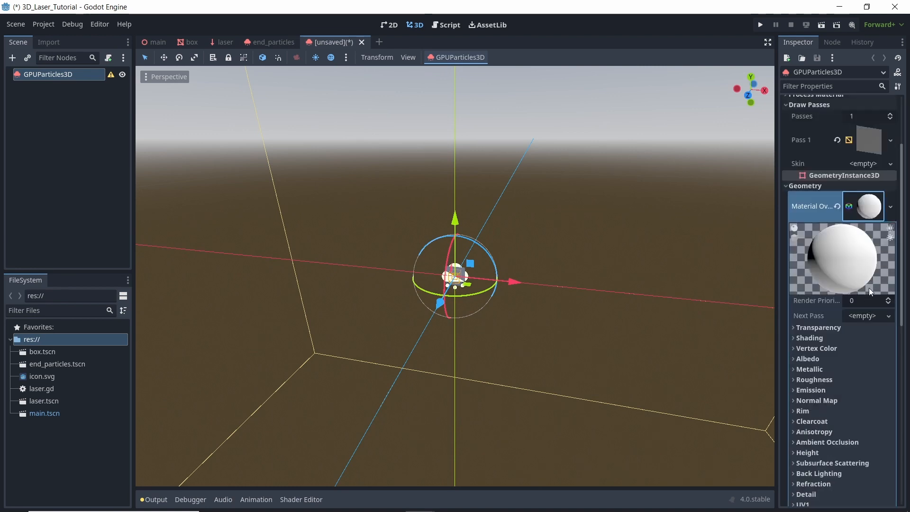
{"action": "left_click", "coordinate": [832, 328]}
{"action": "left_click", "coordinate": [863, 342]}
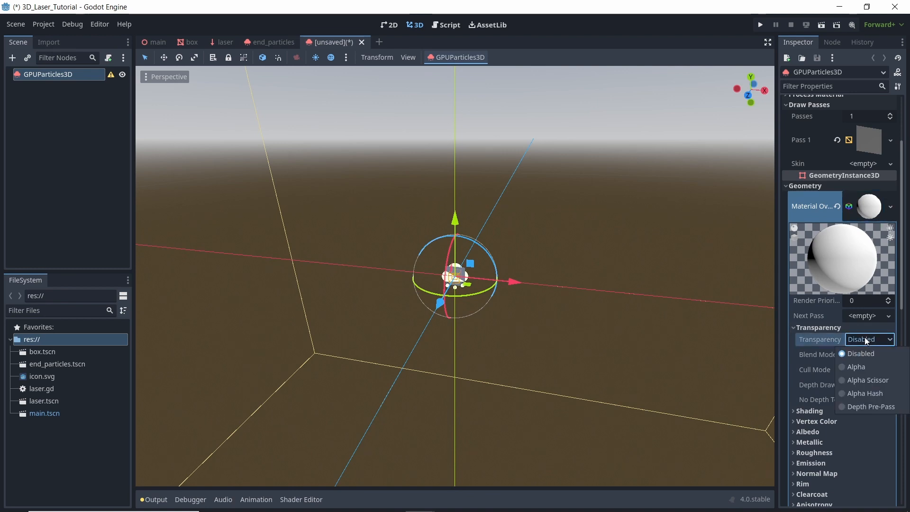
{"action": "left_click", "coordinate": [853, 366]}
{"action": "scroll", "coordinate": [849, 233], "scroll_direction": "down", "scroll_amount": 2}
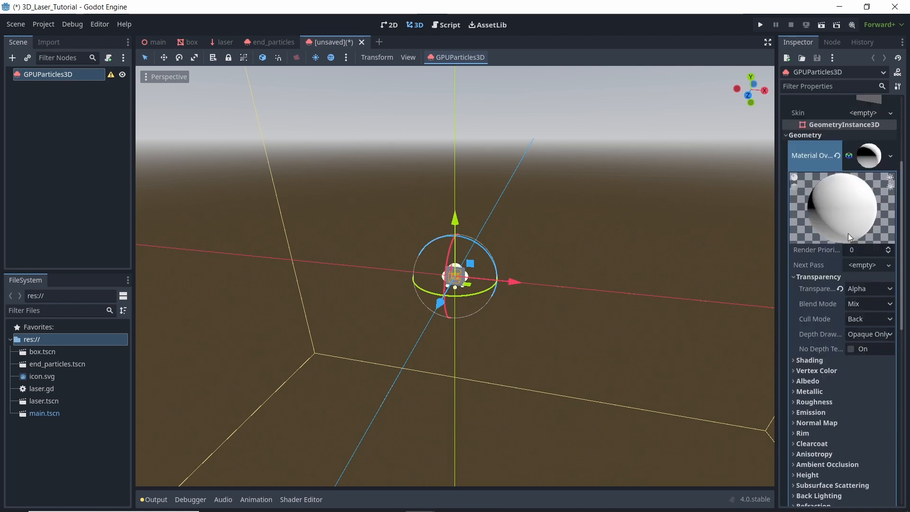
- Set the override material's albedo color to hex dd1300d6
{"action": "scroll", "coordinate": [848, 234], "scroll_direction": "down", "scroll_amount": 2}
{"action": "left_click", "coordinate": [838, 330]}
{"action": "left_click", "coordinate": [863, 345]}
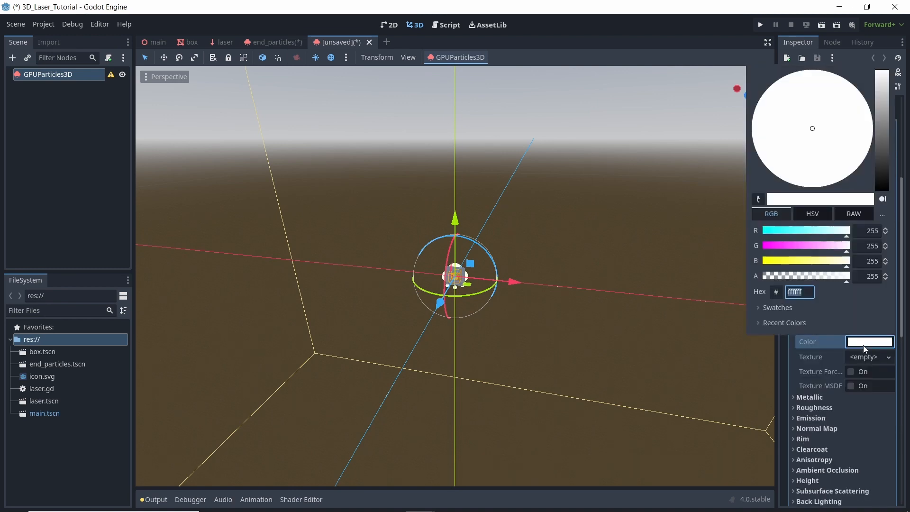
{"action": "type", "text": "dd1300d6"}
{"action": "key", "text": "Return"}
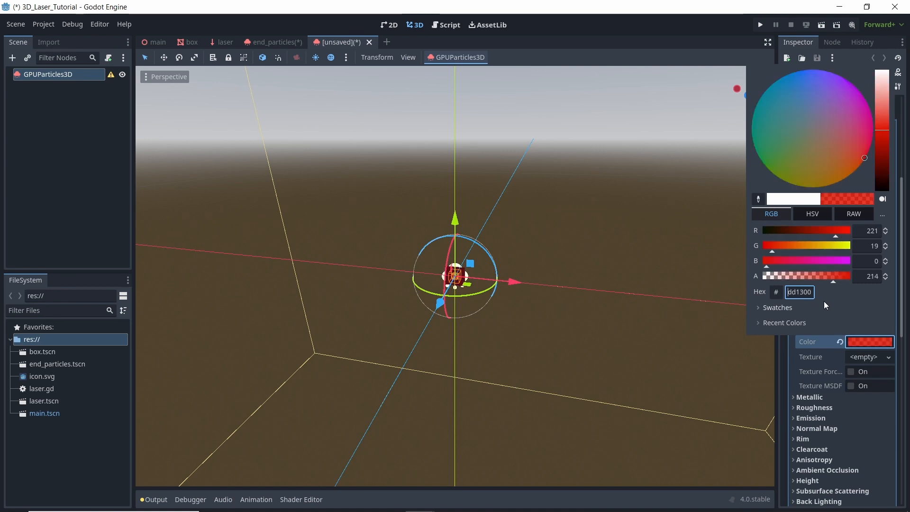
{"action": "left_click", "coordinate": [825, 425]}
- Enable emission on the particles' override material
{"action": "left_click", "coordinate": [846, 419]}
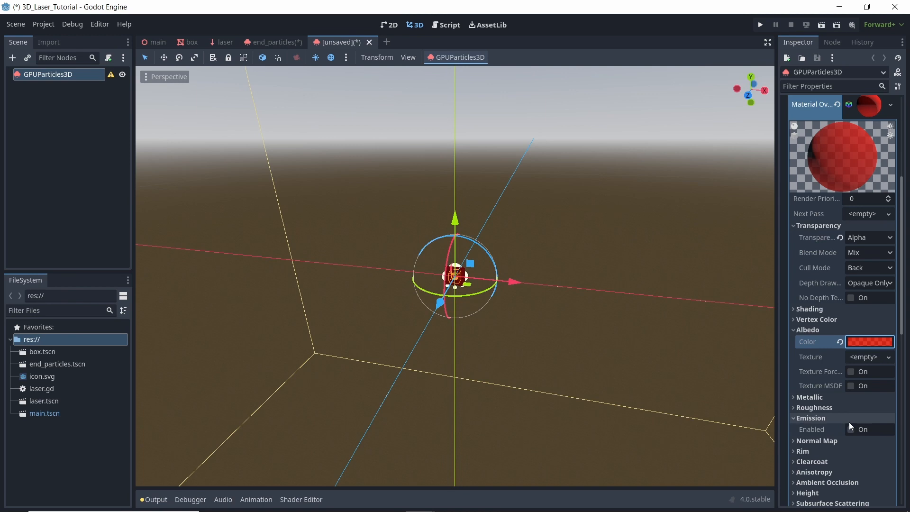
{"action": "left_click", "coordinate": [851, 429]}
{"action": "scroll", "coordinate": [858, 379], "scroll_direction": "down", "scroll_amount": 3}
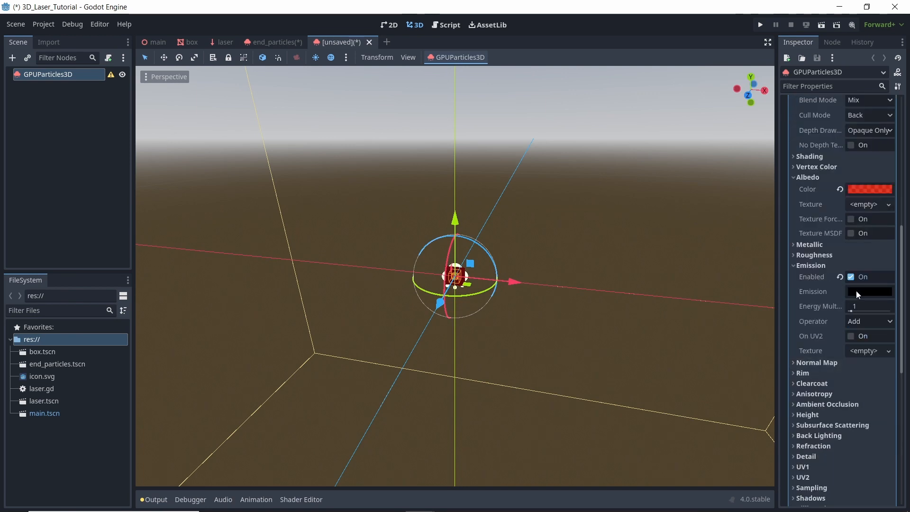
- Set the override material's emission color to hex dd1300 and its emission energy multiplier to 10
{"action": "left_click", "coordinate": [856, 290]}
{"action": "type", "text": "dd1300"}
{"action": "key", "text": "Return"}
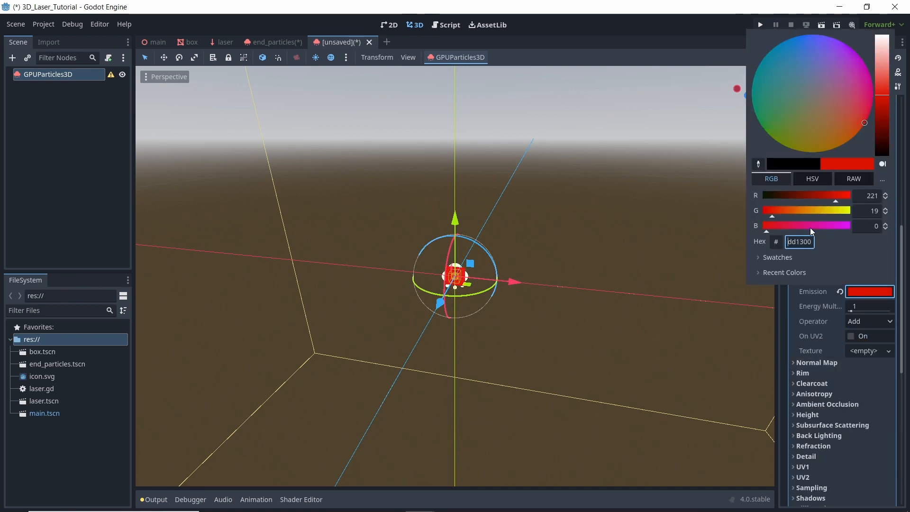
{"action": "left_click", "coordinate": [857, 308]}
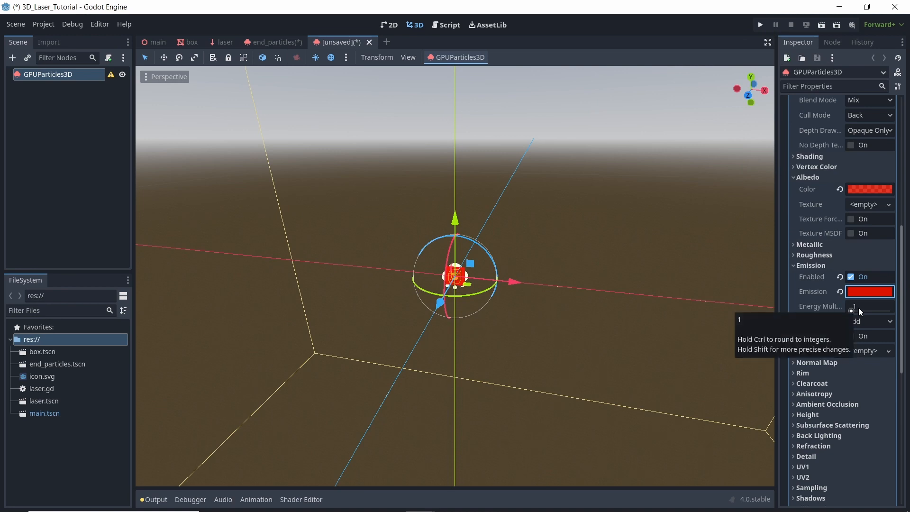
{"action": "left_click", "coordinate": [867, 306]}
{"action": "type", "text": "10"}
{"action": "key", "text": "Return"}
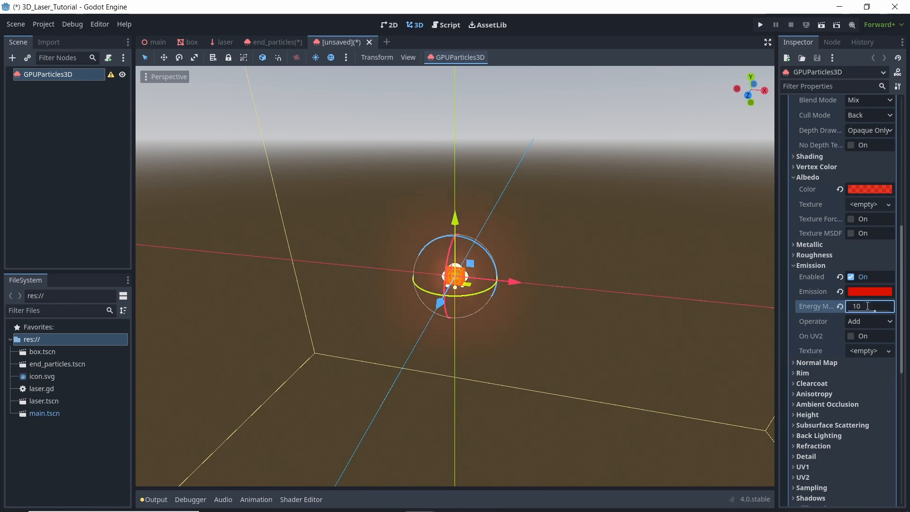
- Set the override material's billboard mode to Particle Billboard
{"action": "scroll", "coordinate": [853, 332], "scroll_direction": "down", "scroll_amount": 2}
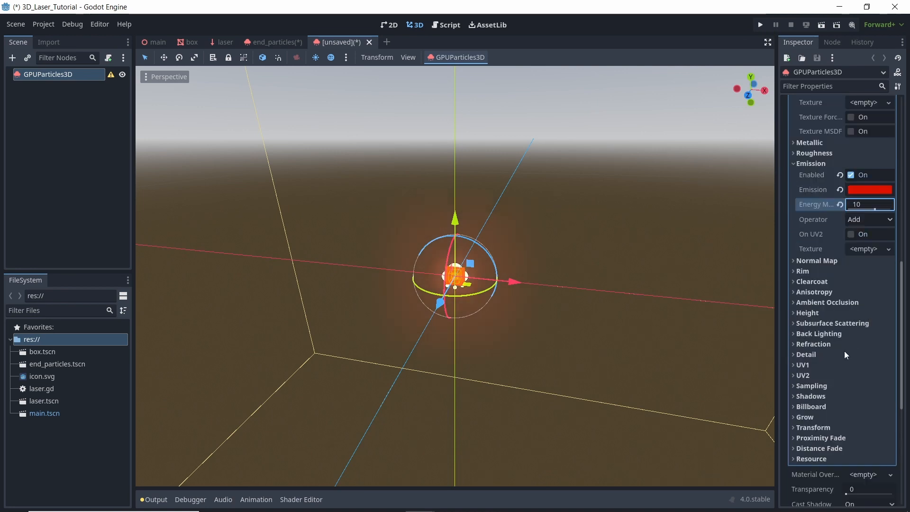
{"action": "left_click", "coordinate": [820, 406]}
{"action": "left_click", "coordinate": [863, 417]}
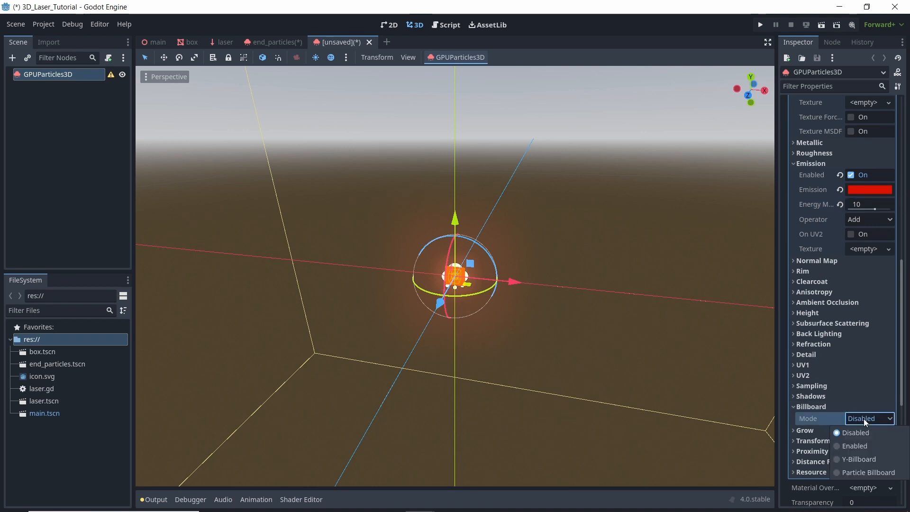
{"action": "left_click", "coordinate": [854, 469]}
- Assign a new ParticleProcessMaterial as the particles' process material and open it for editing
{"action": "scroll", "coordinate": [847, 328], "scroll_direction": "up", "scroll_amount": 3}
{"action": "scroll", "coordinate": [847, 327], "scroll_direction": "down", "scroll_amount": 4}
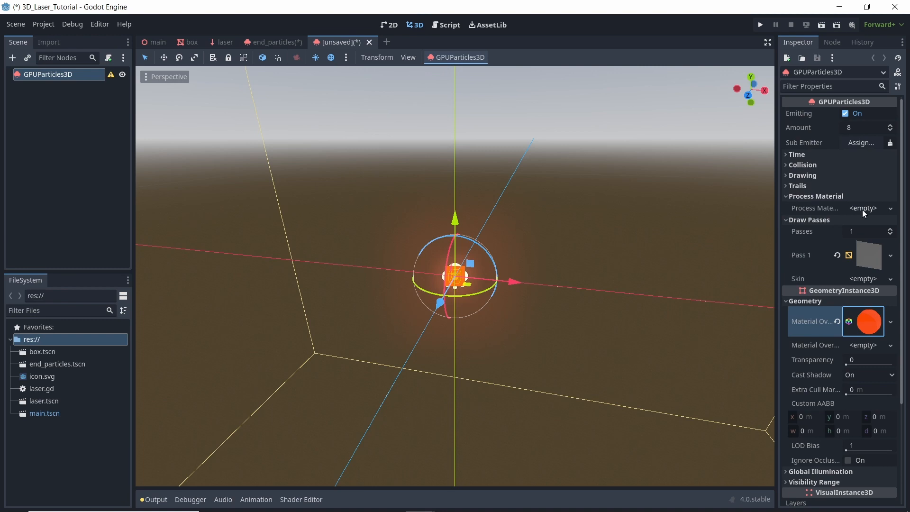
{"action": "left_click", "coordinate": [863, 210]}
{"action": "left_click", "coordinate": [857, 235]}
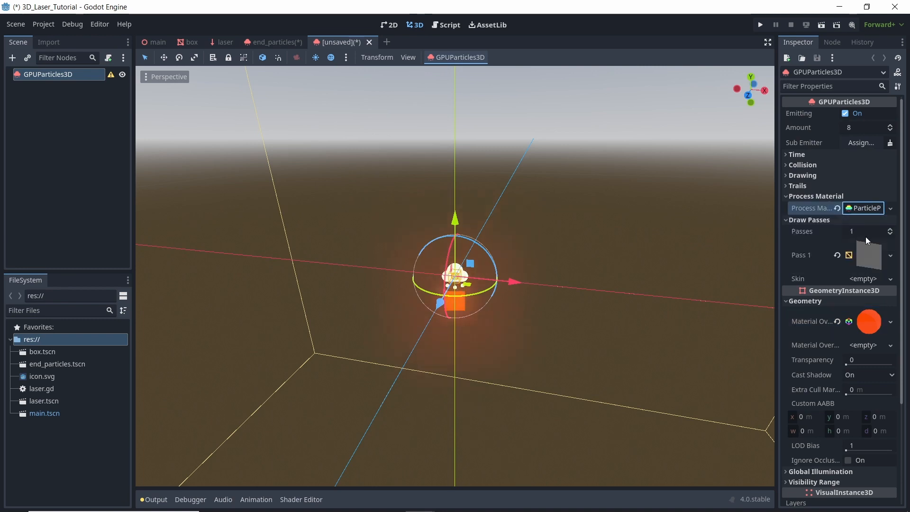
{"action": "left_click", "coordinate": [858, 208]}
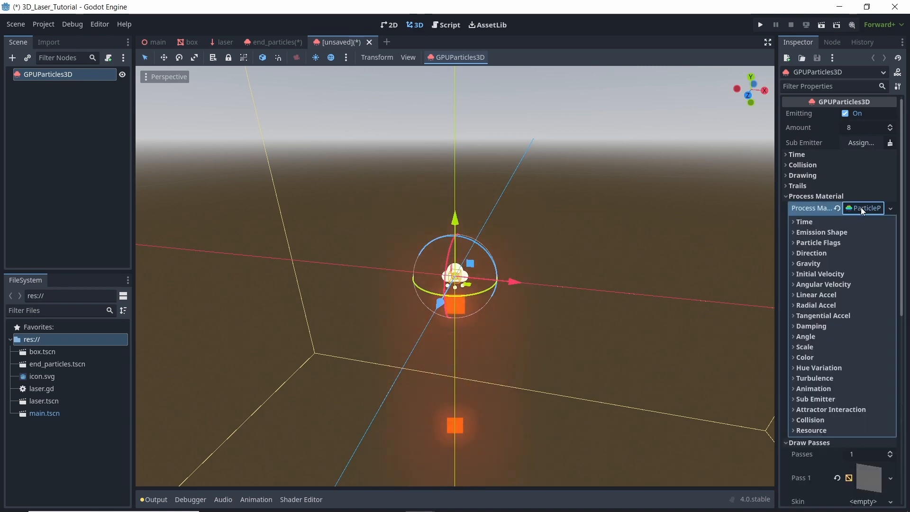
- Set the process material's emission shape to Box with extents x 0.03, y 0.1 and z 0.03
{"action": "left_click", "coordinate": [823, 221]}
{"action": "left_click", "coordinate": [823, 222]}
{"action": "left_click", "coordinate": [827, 232]}
{"action": "left_click", "coordinate": [858, 244]}
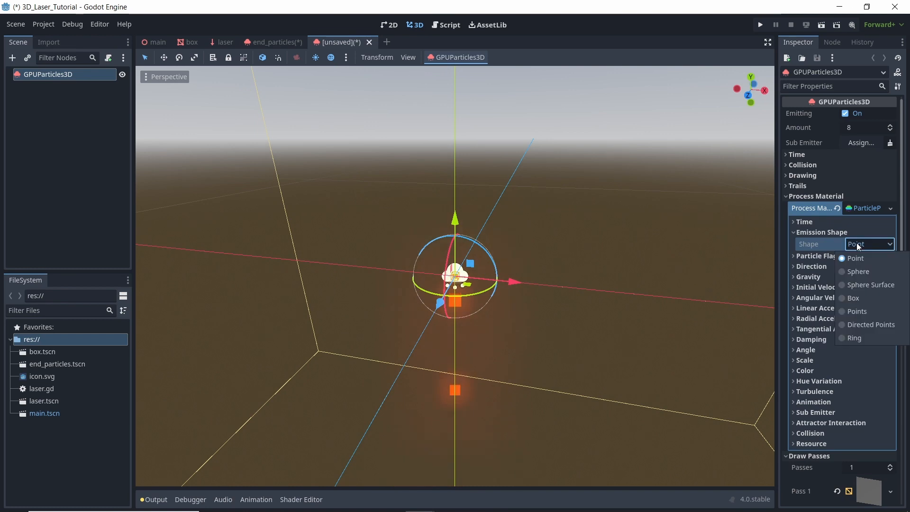
{"action": "left_click", "coordinate": [847, 297]}
{"action": "left_click", "coordinate": [809, 271]}
{"action": "type", "text": "0.0"}
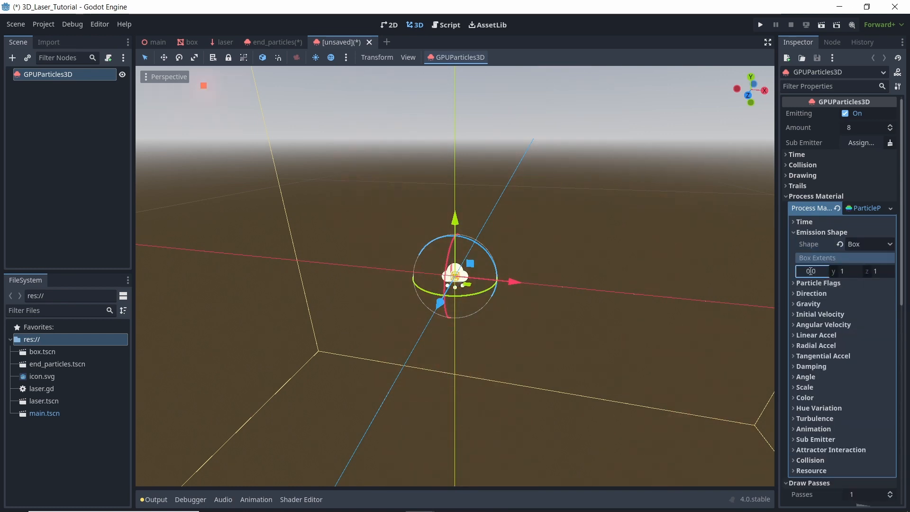
{"action": "type", "text": "3"}
{"action": "left_click", "coordinate": [882, 272]}
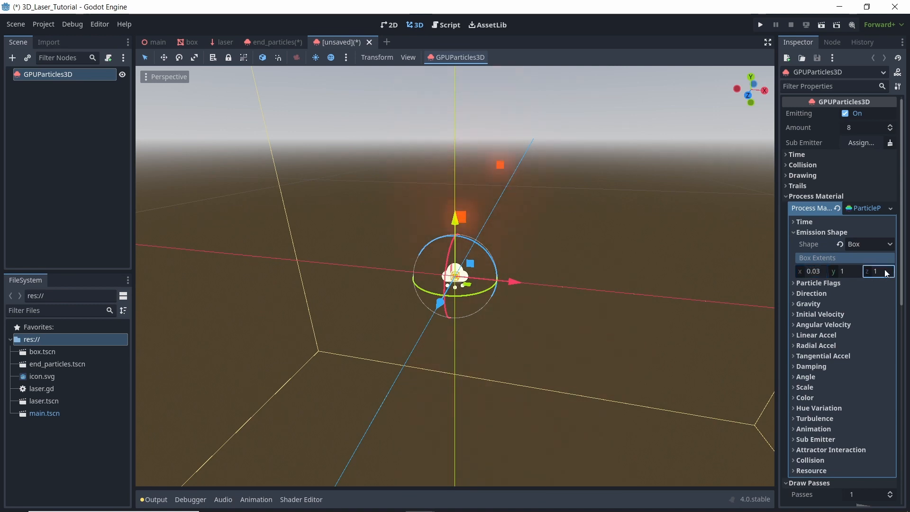
{"action": "type", "text": "0.03"}
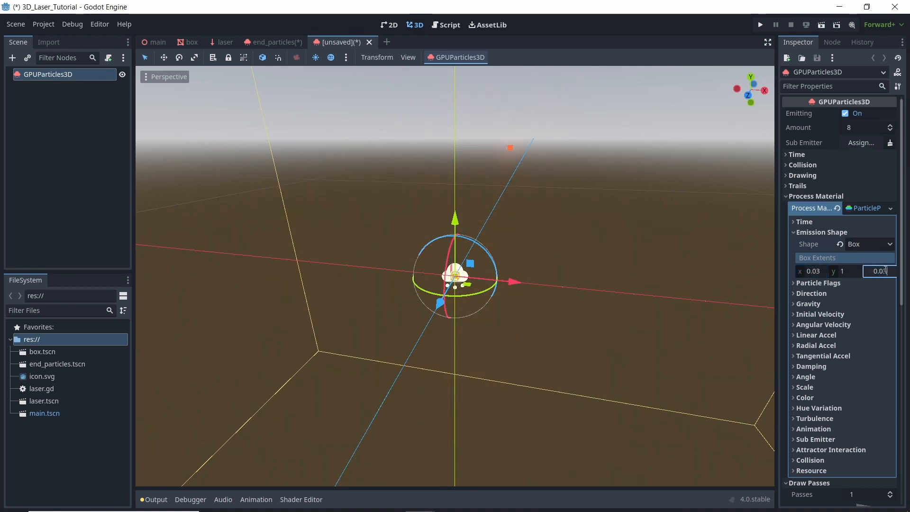
{"action": "left_click", "coordinate": [852, 272]}
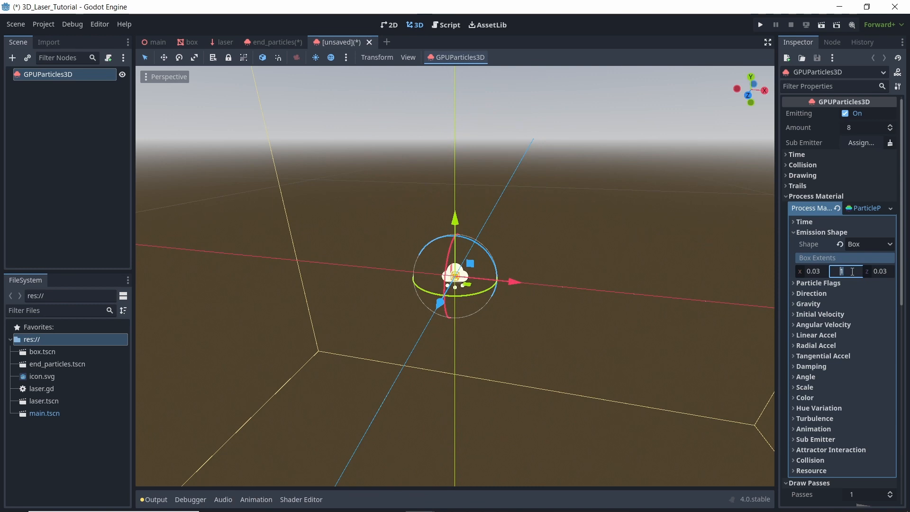
{"action": "type", "text": "0."}
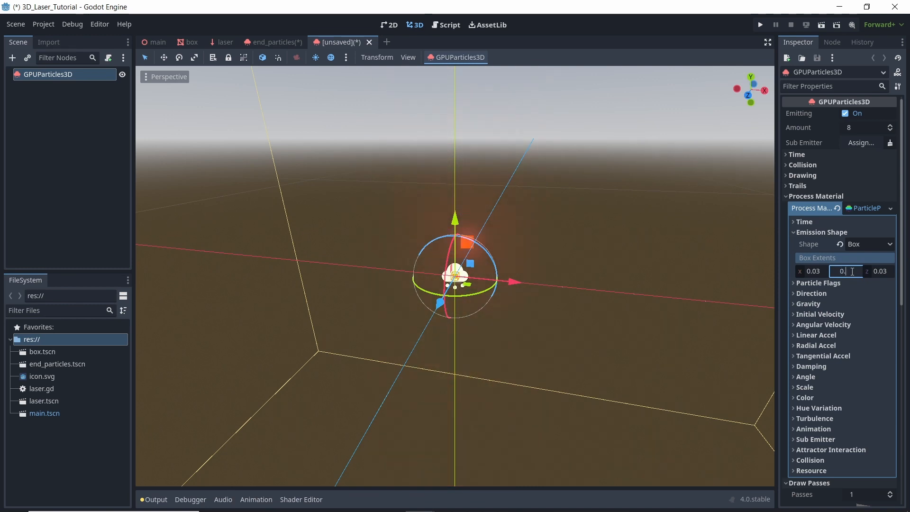
{"action": "type", "text": "1"}
{"action": "key", "text": "Return"}
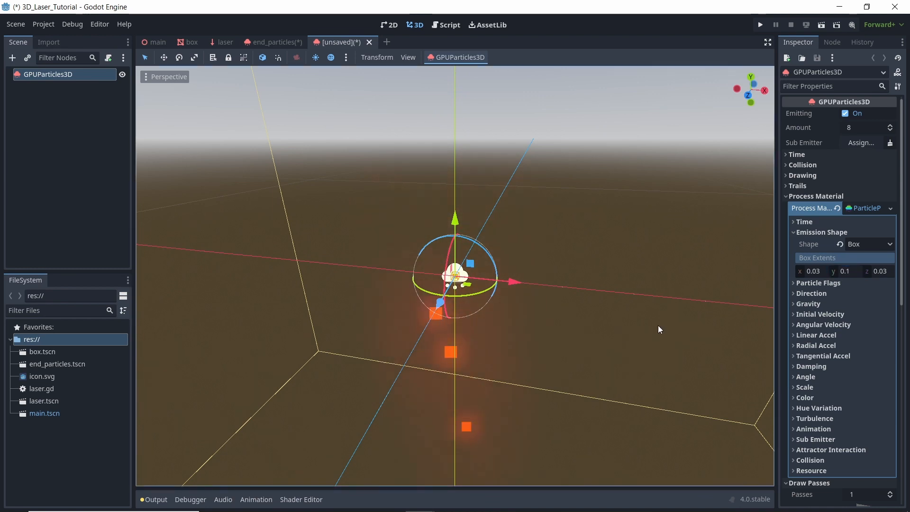
- Set the y component of the process material's gravity to 0
{"action": "scroll", "coordinate": [689, 306], "scroll_direction": "up", "scroll_amount": 3}
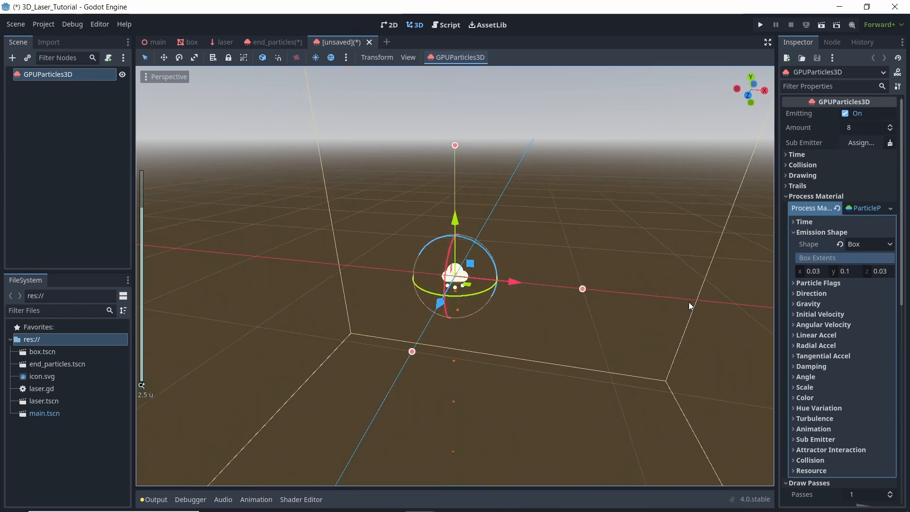
{"action": "left_click", "coordinate": [827, 305]}
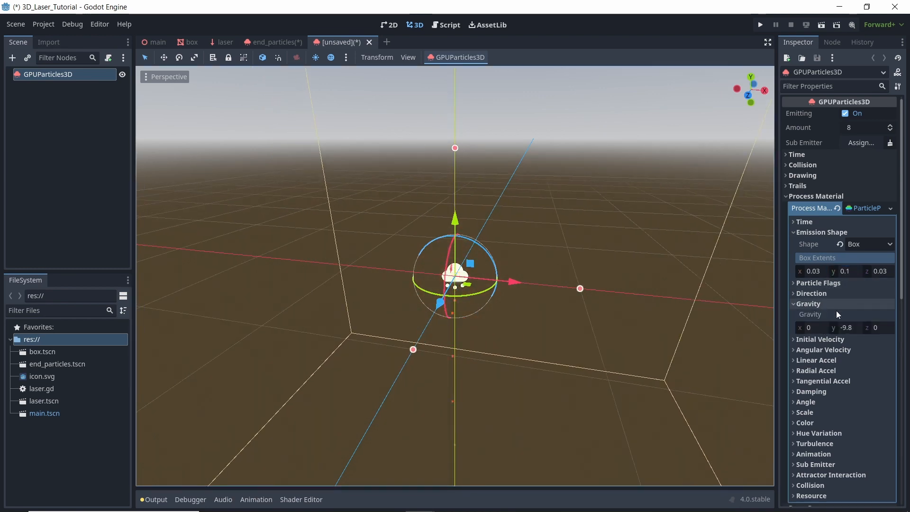
{"action": "left_click", "coordinate": [851, 327]}
{"action": "type", "text": "0"}
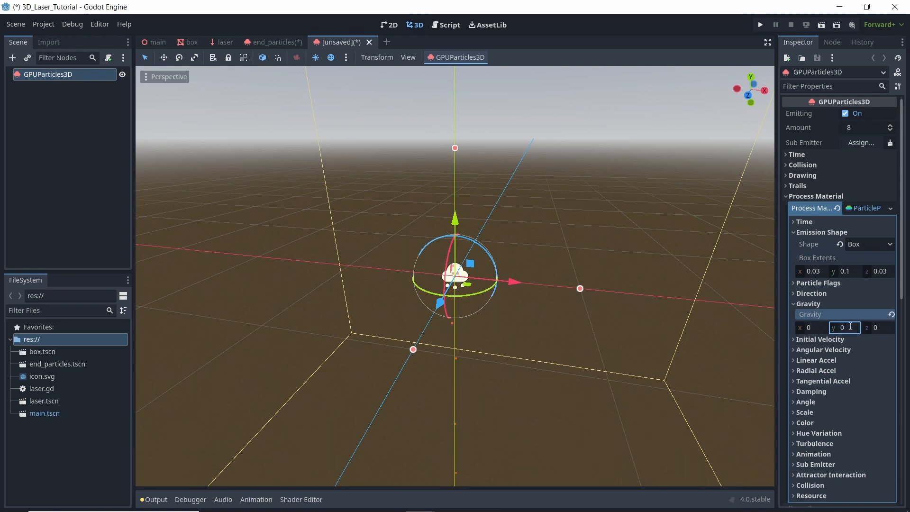
- Point the particles' direction to x 0, y -1, z 0 and reduce the spread to 0
{"action": "left_click", "coordinate": [840, 295]}
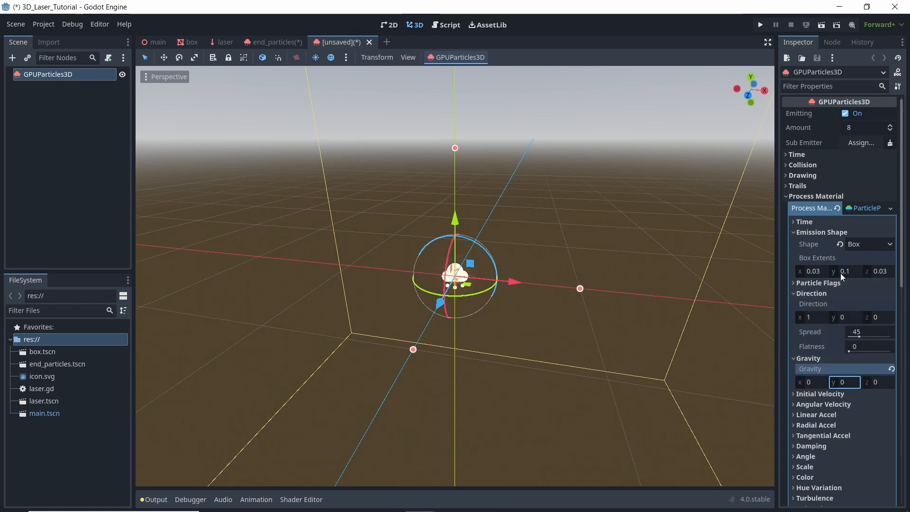
{"action": "left_click", "coordinate": [845, 317]}
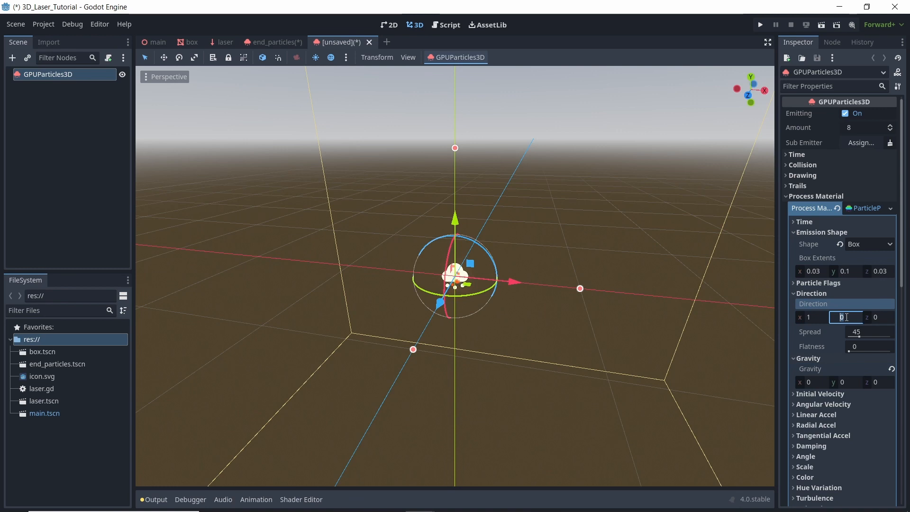
{"action": "type", "text": "-1"}
{"action": "left_click", "coordinate": [815, 318]}
{"action": "type", "text": "0"}
{"action": "key", "text": "Return"}
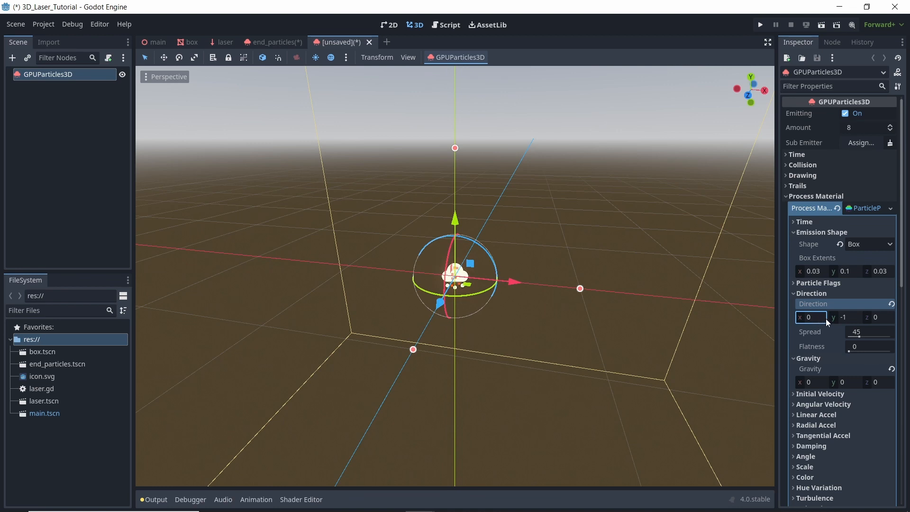
{"action": "left_click_drag", "start_coordinate": [859, 336], "coordinate": [823, 334]}
- Set the particles' minimum and maximum initial velocity to 2
{"action": "scroll", "coordinate": [833, 337], "scroll_direction": "down", "scroll_amount": 1}
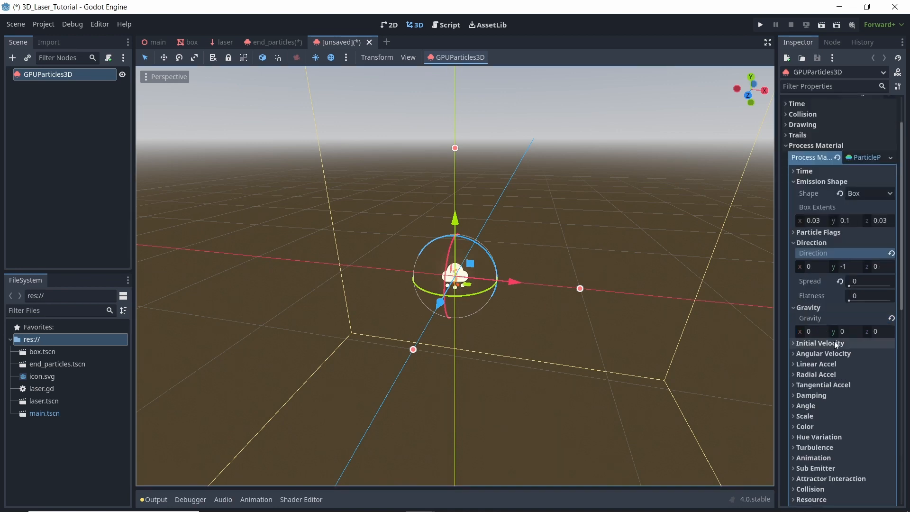
{"action": "left_click", "coordinate": [834, 341]}
{"action": "left_click", "coordinate": [857, 358]}
{"action": "type", "text": "2"}
{"action": "key", "text": "Return"}
- Assign a new CurveTexture as the particles' scale curve and open it for editing
{"action": "scroll", "coordinate": [855, 356], "scroll_direction": "down", "scroll_amount": 2}
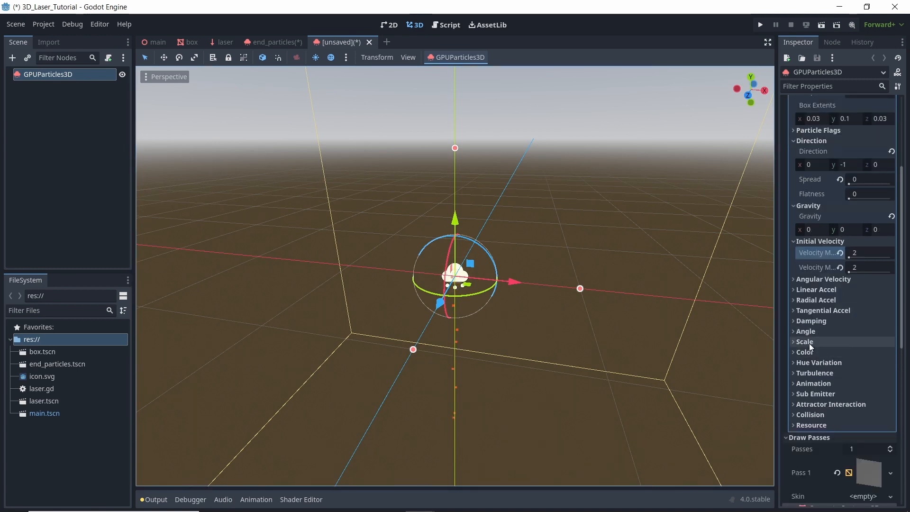
{"action": "left_click", "coordinate": [852, 341]}
{"action": "left_click", "coordinate": [863, 383]}
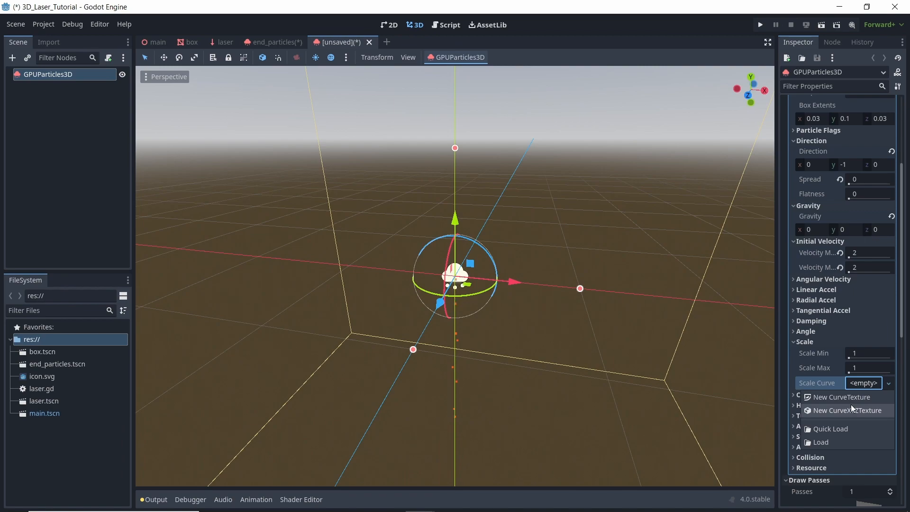
{"action": "left_click", "coordinate": [846, 399]}
{"action": "scroll", "coordinate": [857, 352], "scroll_direction": "down", "scroll_amount": 1}
{"action": "left_click", "coordinate": [863, 331]}
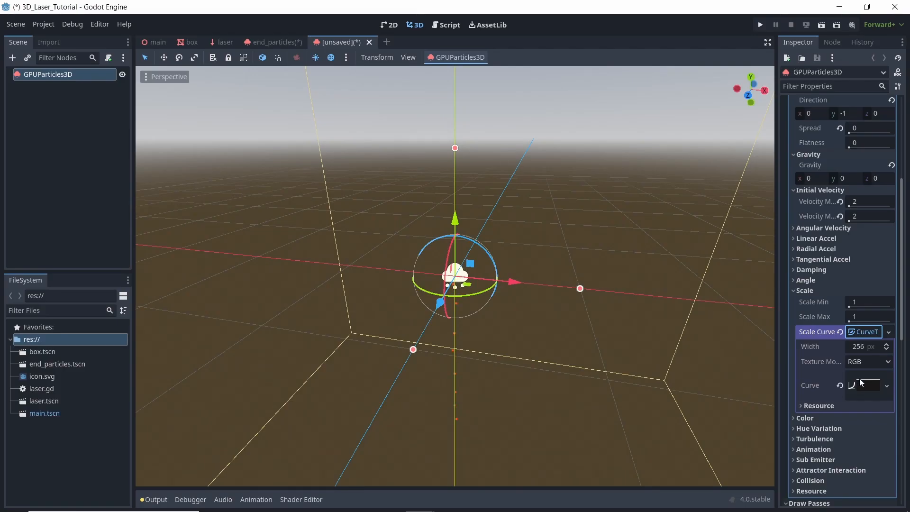
- Shape the scale curve to start at about 0.5, peak at 1 through an added point near 0.25, and end at 0
{"action": "left_click_drag", "start_coordinate": [808, 413], "coordinate": [808, 435]}
{"action": "right_click", "coordinate": [824, 432]}
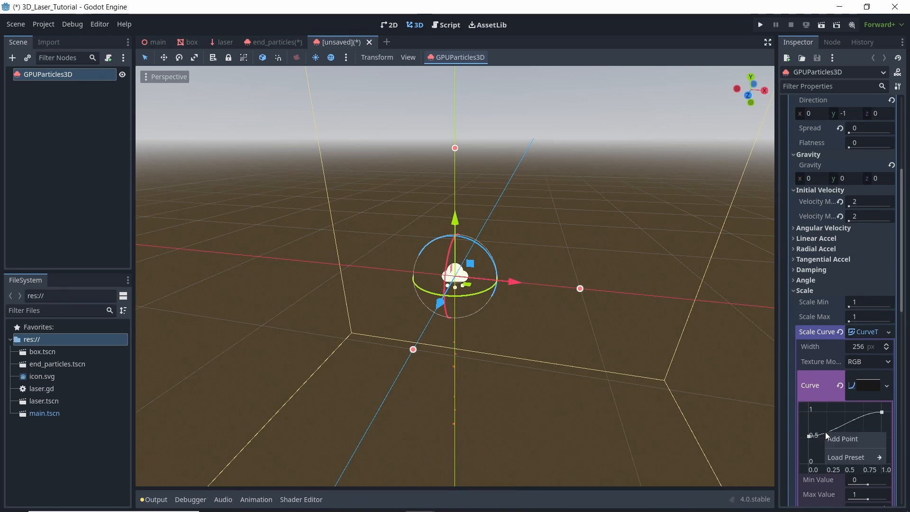
{"action": "left_click", "coordinate": [835, 436]}
{"action": "left_click_drag", "start_coordinate": [824, 431], "coordinate": [826, 412]}
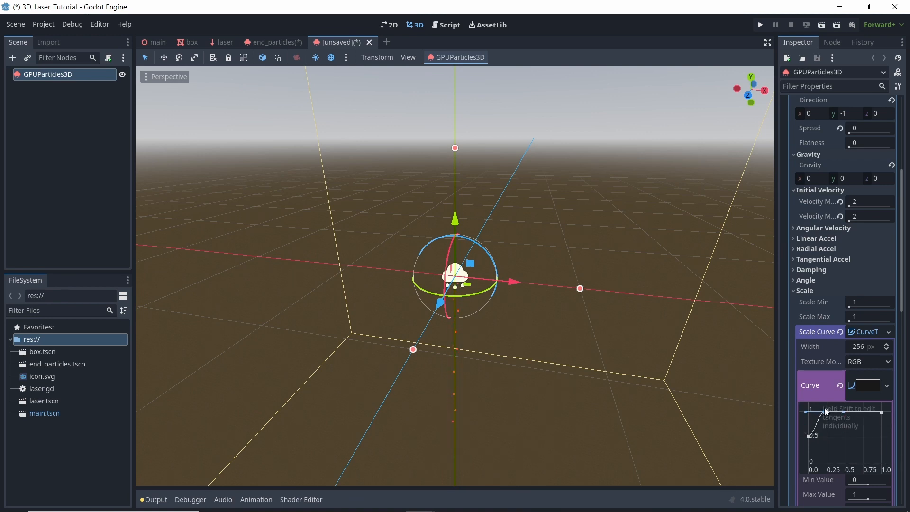
{"action": "left_click_drag", "start_coordinate": [881, 418], "coordinate": [881, 464]}
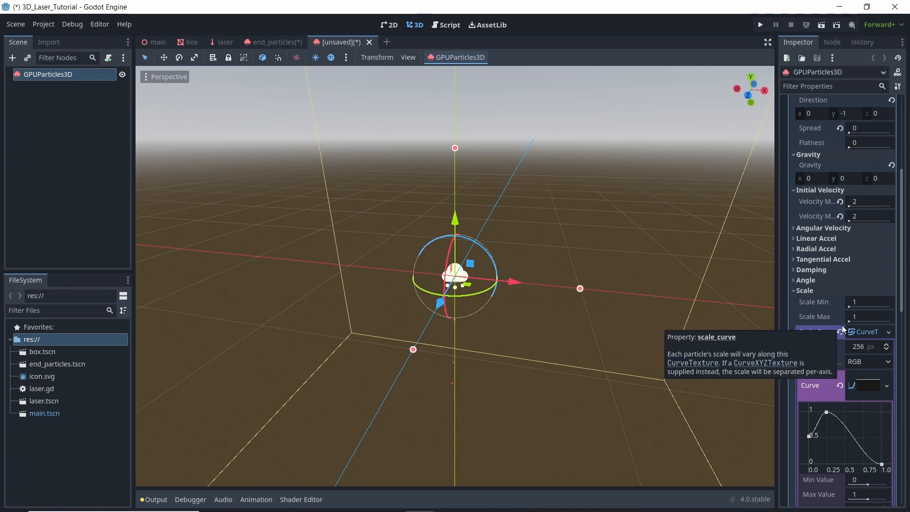
- Set the process material's collision mode to Hide On Contact
{"action": "scroll", "coordinate": [841, 325], "scroll_direction": "down", "scroll_amount": 4}
{"action": "left_click", "coordinate": [809, 467]}
{"action": "scroll", "coordinate": [839, 441], "scroll_direction": "down", "scroll_amount": 3}
{"action": "left_click", "coordinate": [858, 380]}
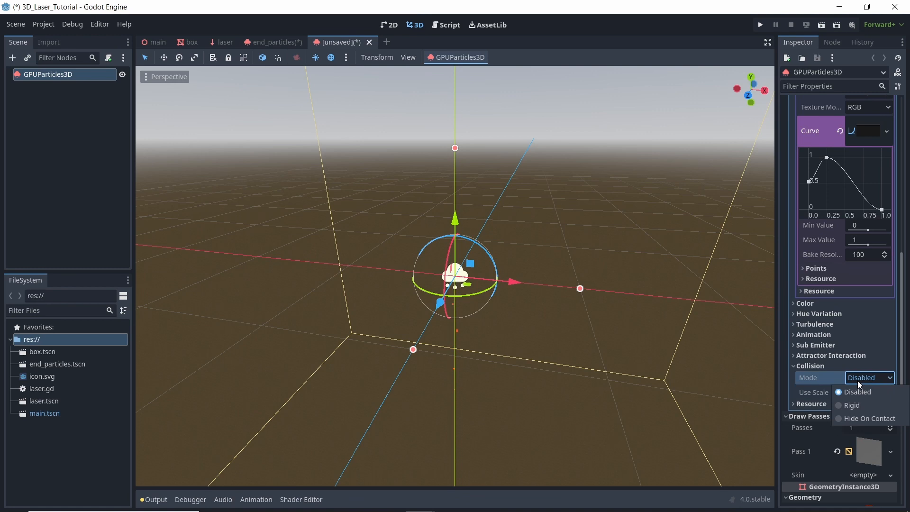
{"action": "left_click", "coordinate": [857, 417]}
- Set the particle amount to 50 and the lifetime to 0.5 s
{"action": "scroll", "coordinate": [856, 417], "scroll_direction": "down", "scroll_amount": 6}
{"action": "scroll", "coordinate": [851, 388], "scroll_direction": "up", "scroll_amount": 15}
{"action": "left_click", "coordinate": [850, 127]}
{"action": "type", "text": "50"}
{"action": "key", "text": "Return"}
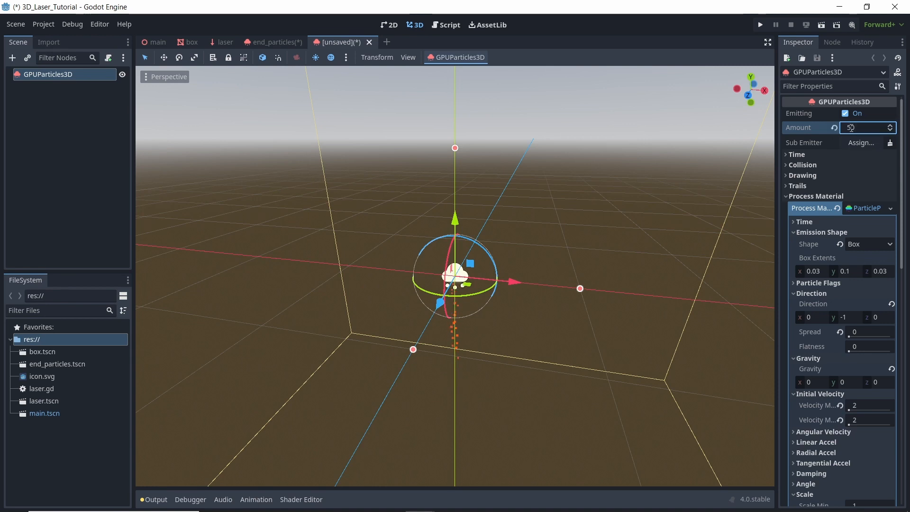
{"action": "left_click", "coordinate": [806, 156]}
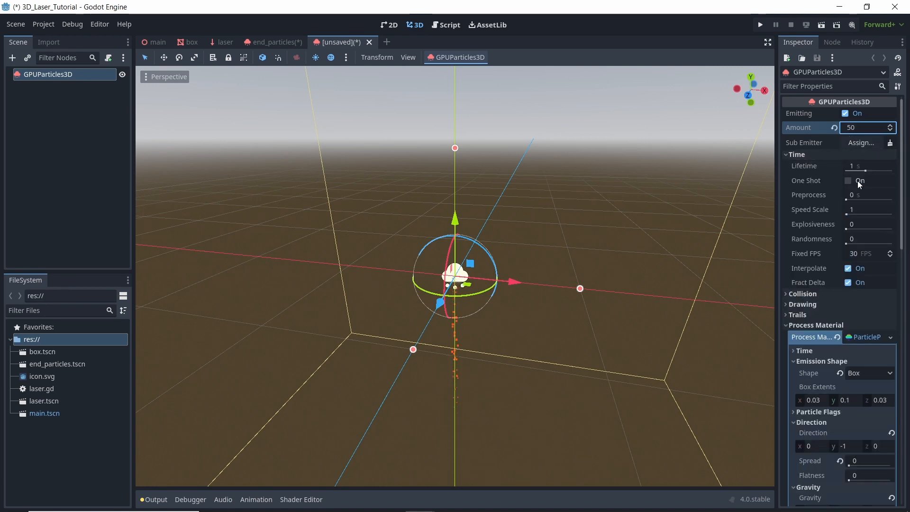
{"action": "left_click", "coordinate": [858, 166]}
{"action": "type", "text": "0.5"}
{"action": "key", "text": "Return"}
- Rename the particle root node as BeamParticles and save the scene as beam_particles.tscn
{"action": "left_click", "coordinate": [61, 76]}
{"action": "left_click", "coordinate": [62, 76]}
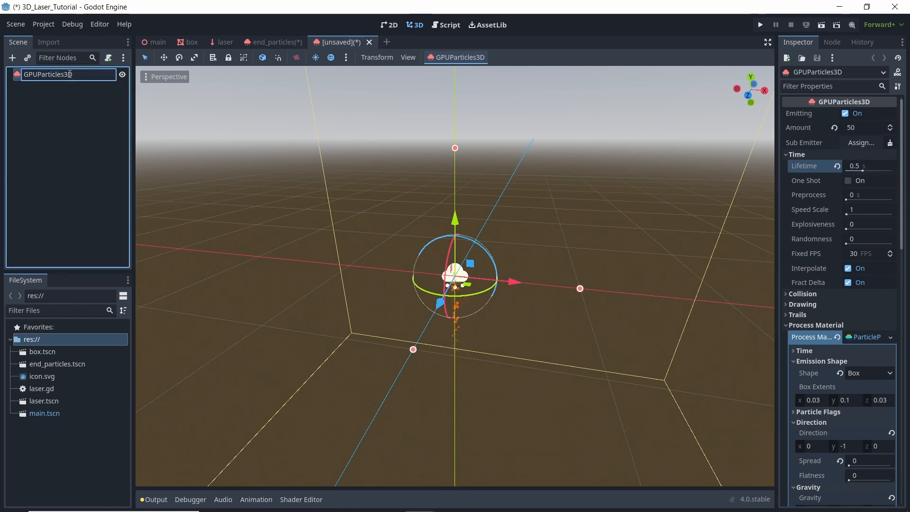
{"action": "key", "text": "ctrl+a"}
{"action": "type", "text": "BeamParticles"}
{"action": "key", "text": "Return"}
{"action": "key", "text": "ctrl+s"}
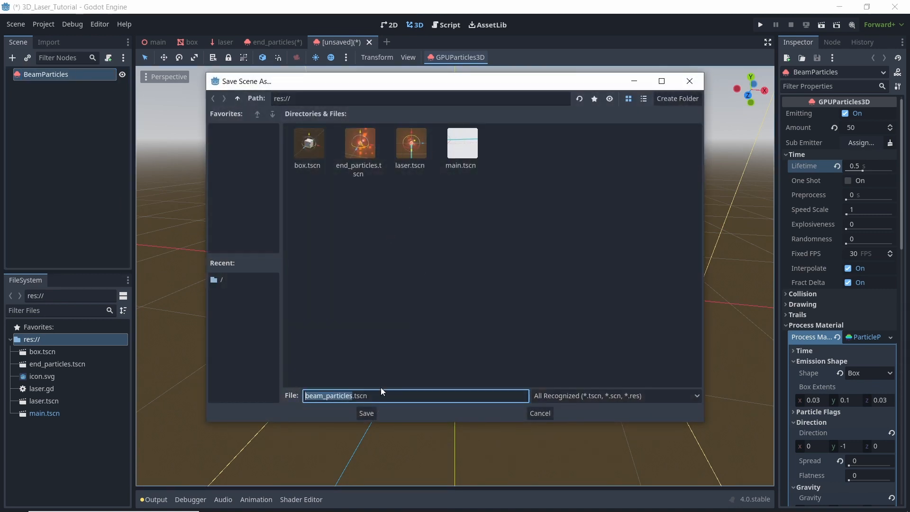
{"action": "left_click", "coordinate": [366, 414]}
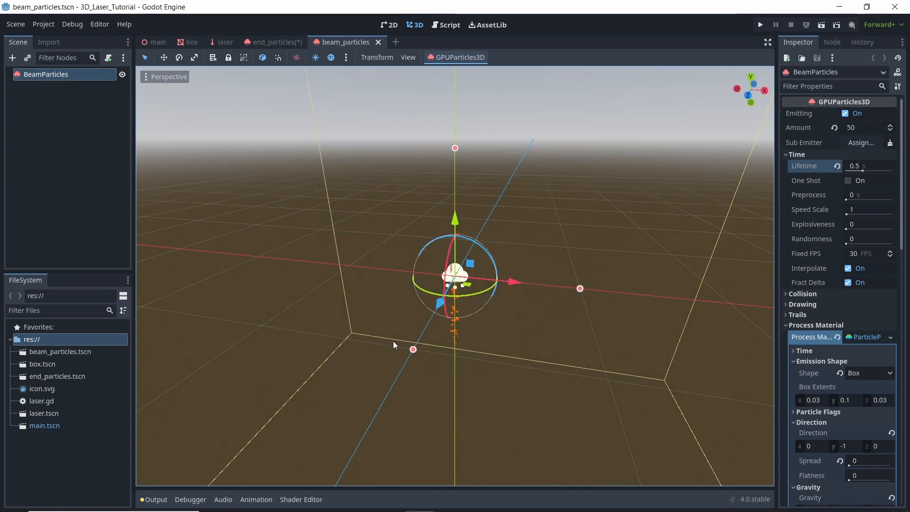
- Instantiate beam_particles.tscn as a child of the Laser root node in the laser scene
{"action": "left_click", "coordinate": [222, 42]}
{"action": "left_click", "coordinate": [28, 70]}
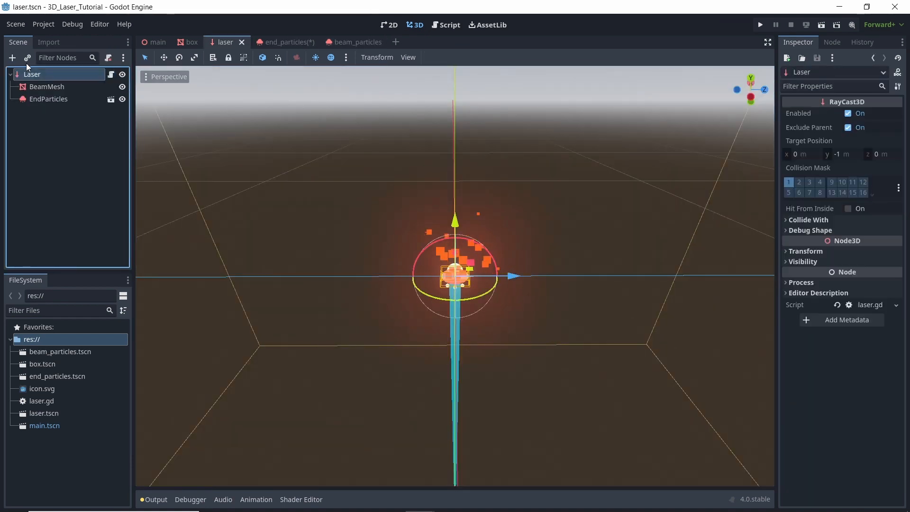
{"action": "left_click", "coordinate": [27, 58]}
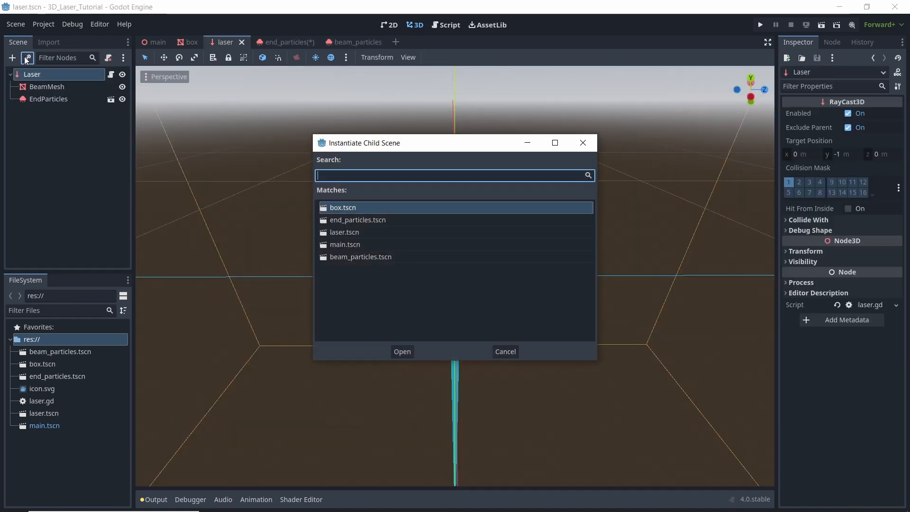
{"action": "type", "text": "bea"}
{"action": "key", "text": "Return"}
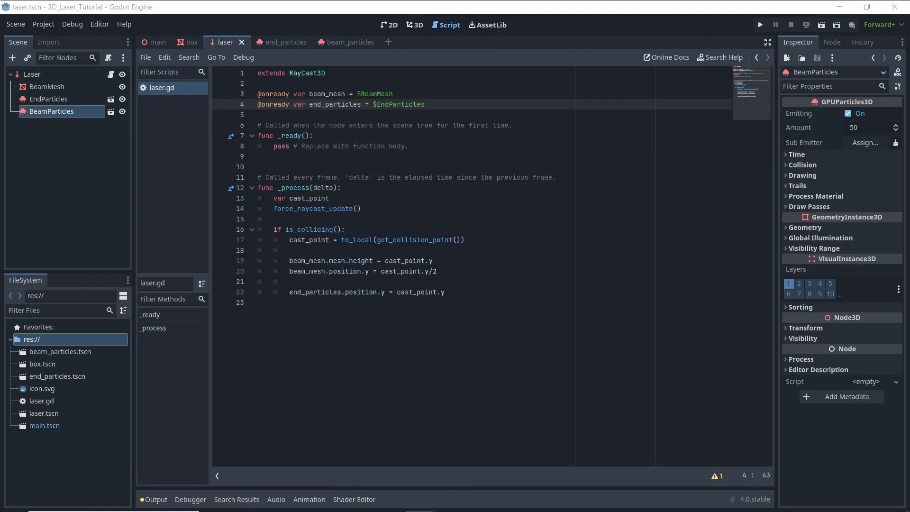
{"action": "left_click", "coordinate": [427, 105]}
{"action": "key", "text": "Return"}
{"action": "type", "text": "@onready var beam_particles = $BeamParticles"}
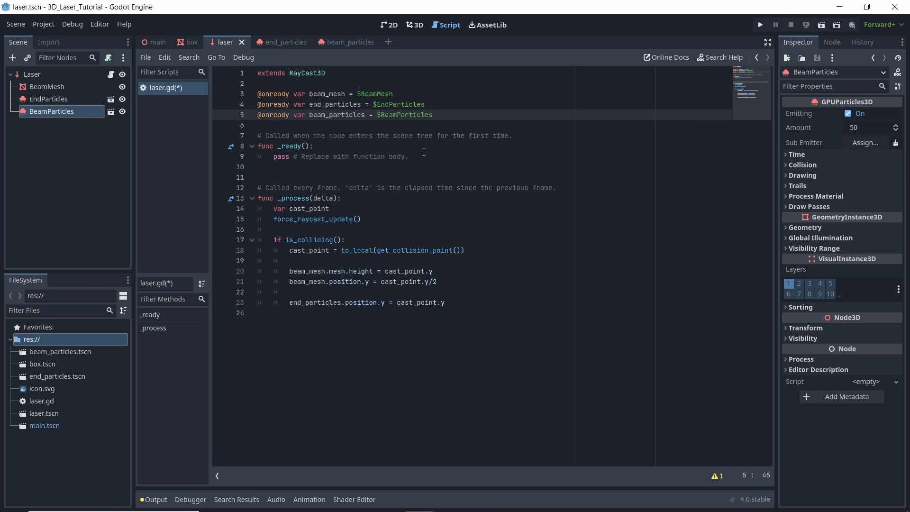
- In the is_colliding() block, set beam_particles.position.y to cast_point.y/2 after the end particles line
{"action": "left_click", "coordinate": [465, 307]}
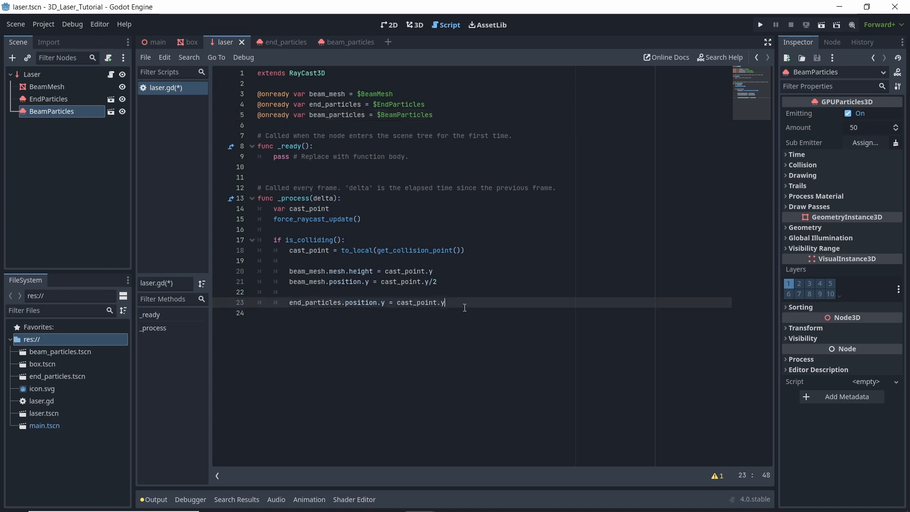
{"action": "key", "text": "Return"}
{"action": "key", "text": "Return"}
{"action": "type", "text": "beam_particles.position.y = cast_point.y/2"}
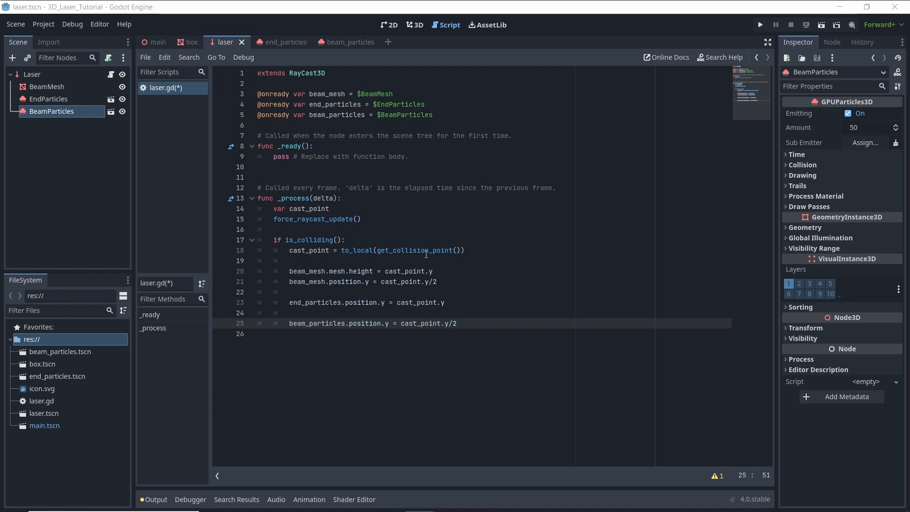
- Define particle_amount as snapped(abs(cast_point.y) * 50,1) and assign it to beam_particles.amount if above 1, else assign 1
{"action": "key", "text": "Return"}
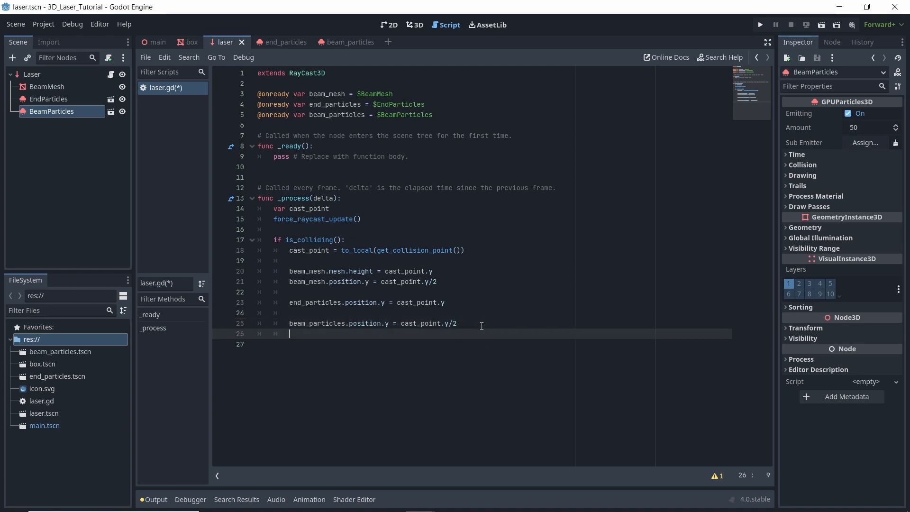
{"action": "key", "text": "Return"}
{"action": "type", "text": "var particle_amount = snapped(abs(cast_point.y) * 50,1)"}
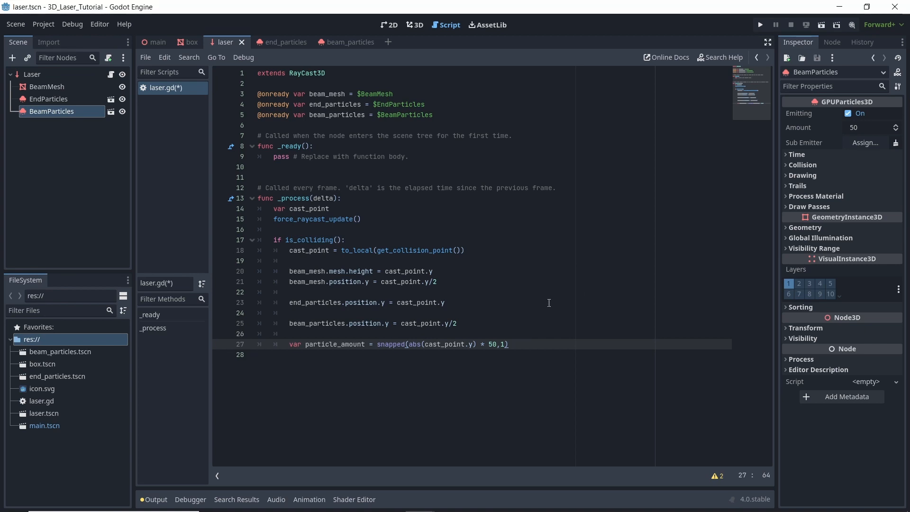
{"action": "key", "text": "Return"}
{"action": "key", "text": "Return"}
{"action": "type", "text": "if particle_amount > 1: \tbeam_particles.amount = particle_amount else: \tbeam_particles.amount = 1"}
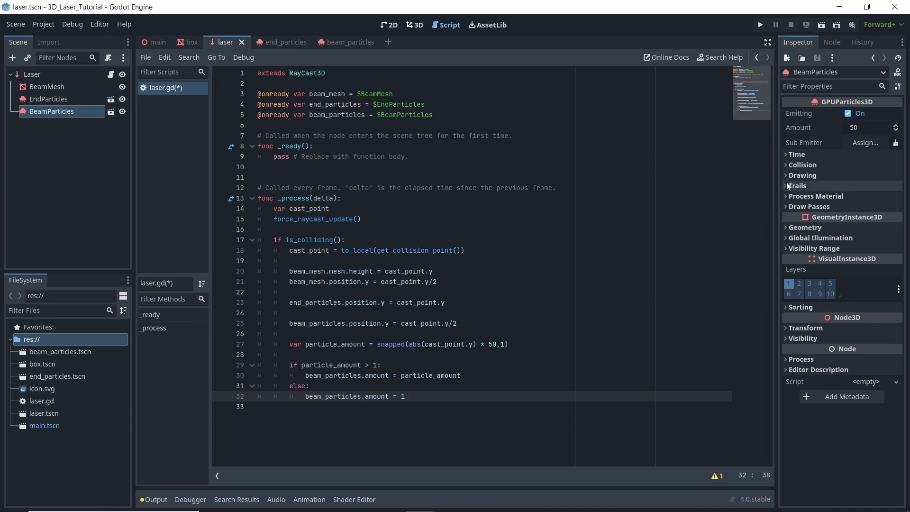
- Set the beam particles' emission box extents in code to Vector3(beam_mesh.mesh.top_radius, abs(cast_point.y)/2, beam_mesh.mesh.top_radius)
{"action": "key", "text": "Return"}
{"action": "key", "text": "BackSpace"}
{"action": "key", "text": "Return"}
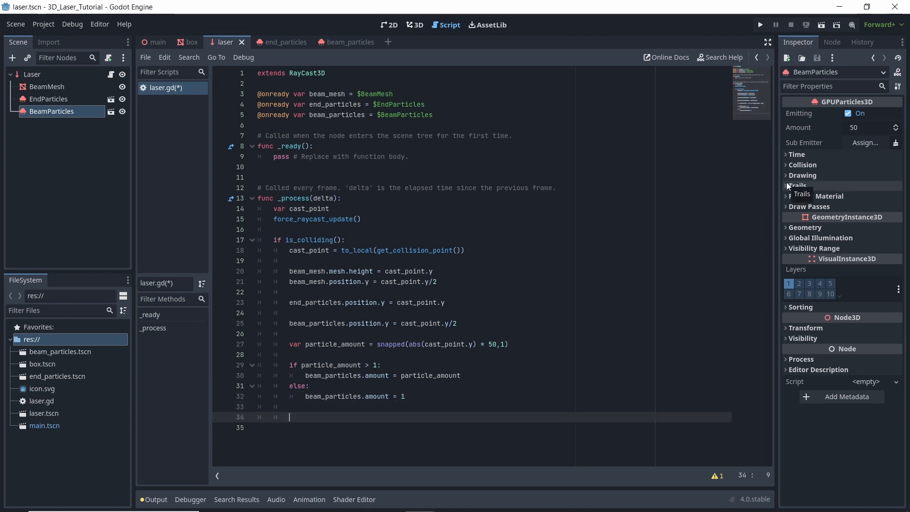
{"action": "type", "text": "beam_particles.process_material.set_emission_box_extents( \t\t\tVector3(beam_mesh.mesh.top_radius,abs(cast_point.y)/2,beam_mesh.mesh.top_radius))"}
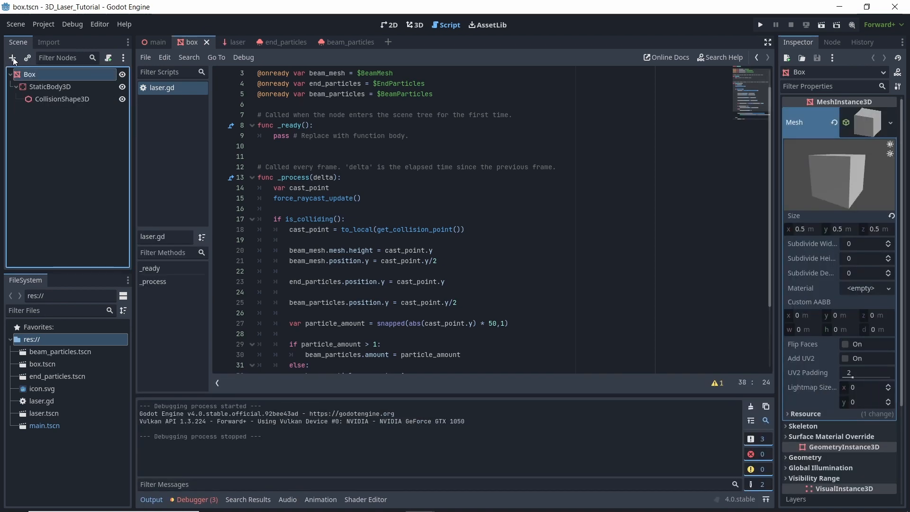
- Add a GPUParticlesCollisionBox3D node under the Box root in the box scene
{"action": "left_click", "coordinate": [12, 57]}
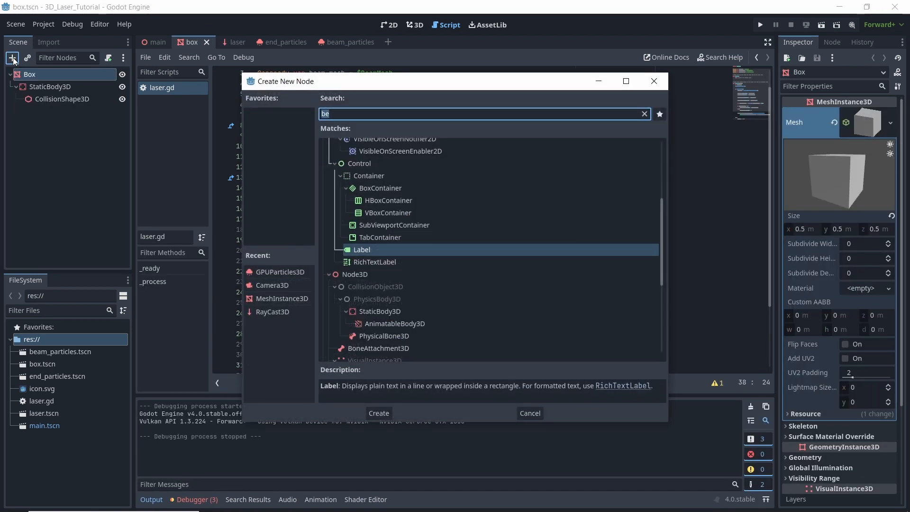
{"action": "type", "text": "gpu"}
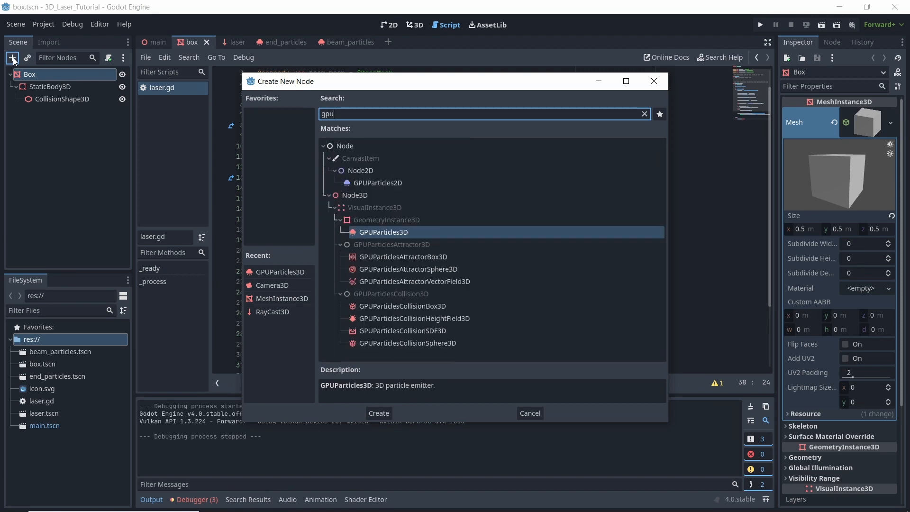
{"action": "double_click", "coordinate": [386, 307]}
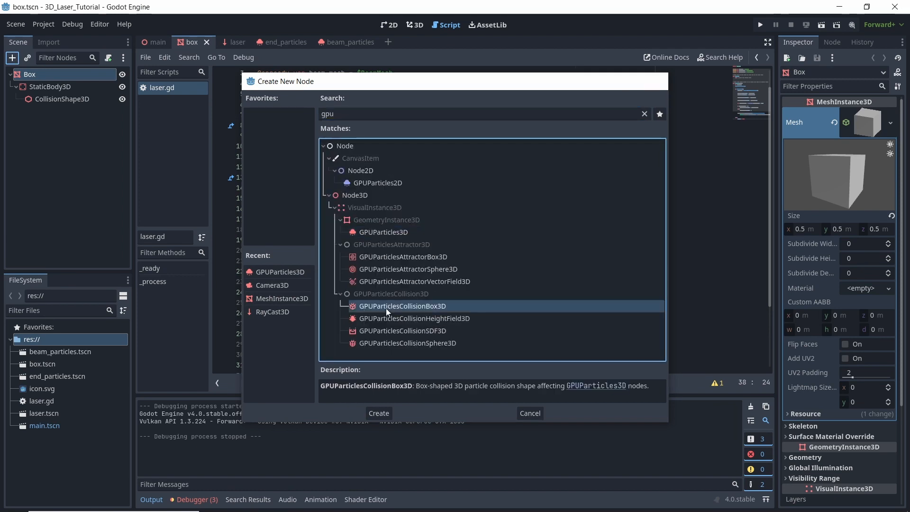
- Set the particle collision box's size to 0.5 m on x, y and z, and view it in 3D
{"action": "left_click", "coordinate": [791, 125]}
{"action": "type", "text": "0.6"}
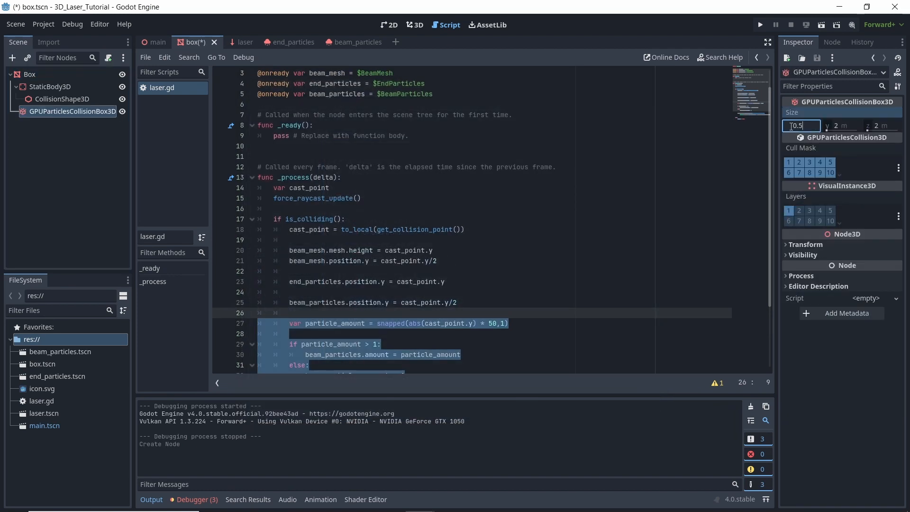
{"action": "left_click", "coordinate": [834, 126]}
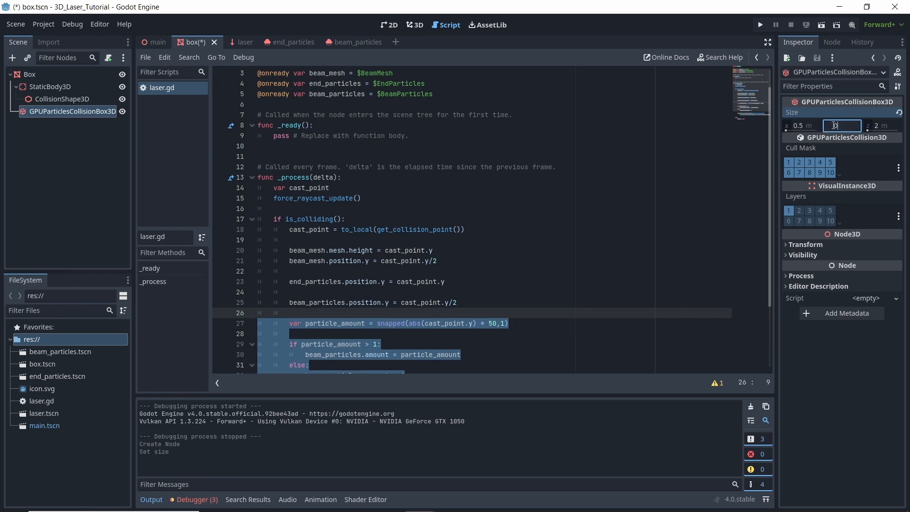
{"action": "key", "text": "Return"}
{"action": "left_click", "coordinate": [880, 125]}
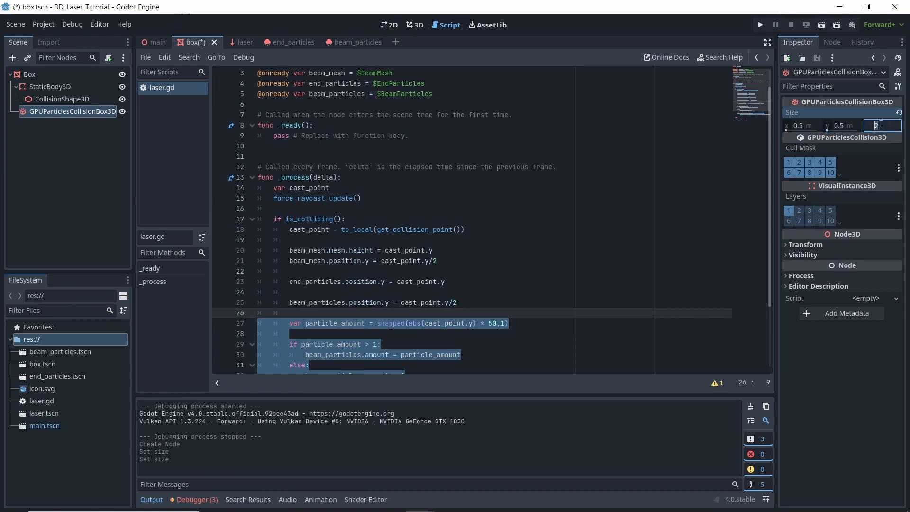
{"action": "type", "text": "0.5"}
{"action": "key", "text": "Return"}
{"action": "left_click", "coordinate": [420, 26]}
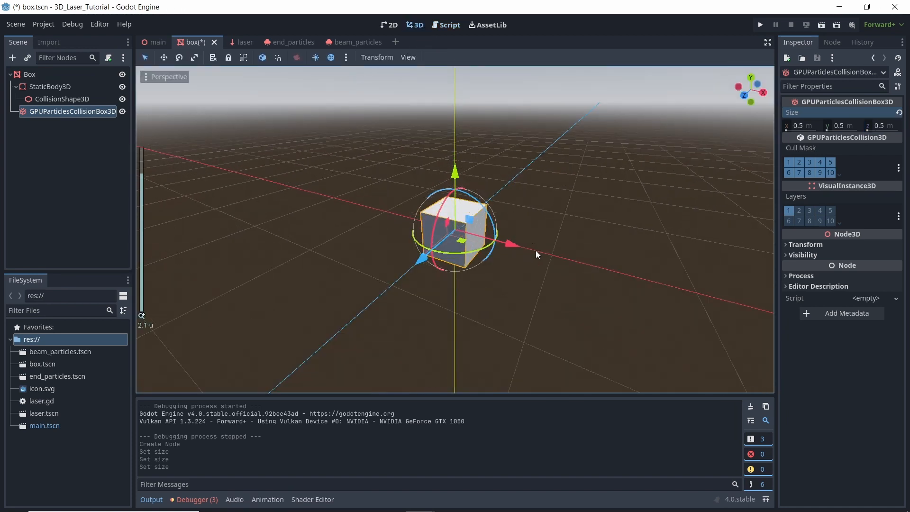
{"action": "scroll", "coordinate": [536, 251], "scroll_direction": "down", "scroll_amount": 4}
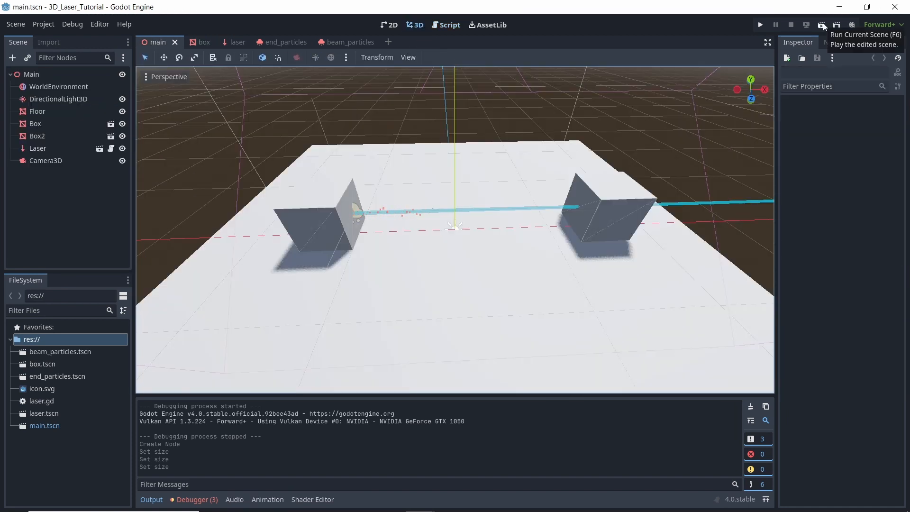
- Run the main scene and maximize the game window to examine the laser and its particles
{"action": "left_click", "coordinate": [822, 23]}
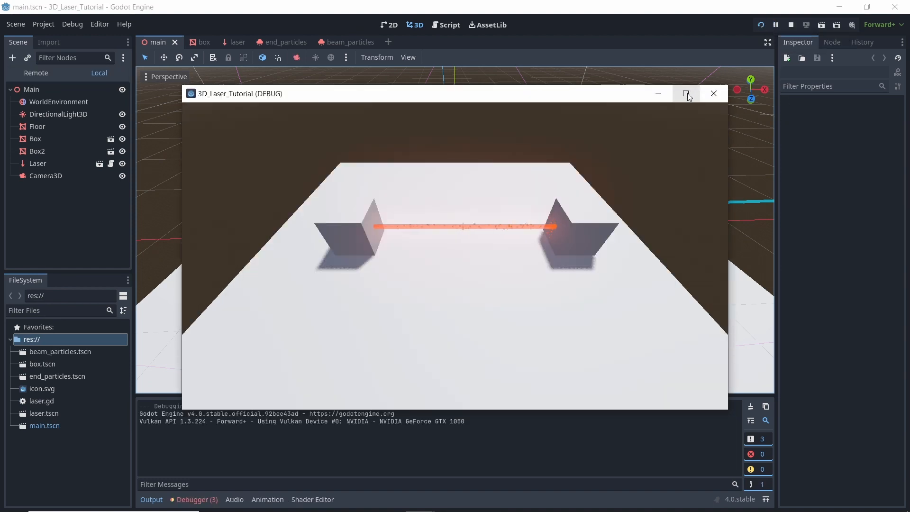
{"action": "left_click", "coordinate": [685, 93]}
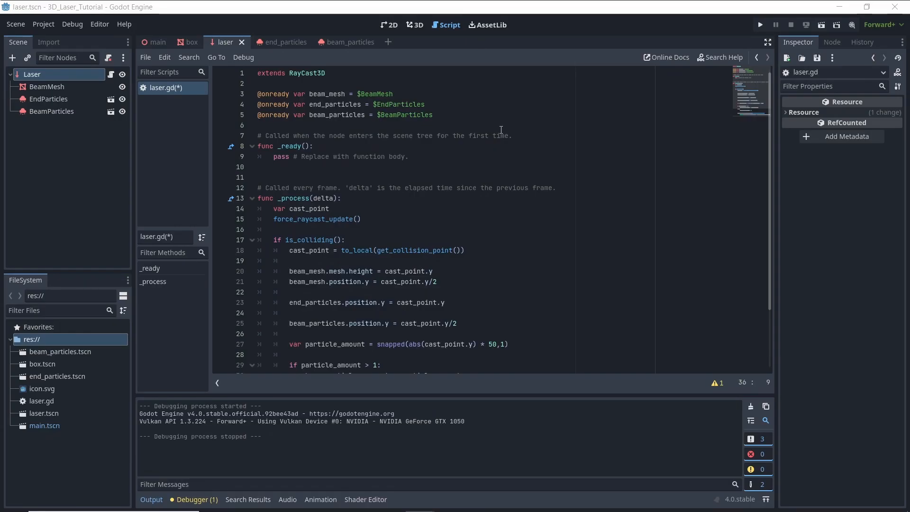
{"action": "left_click", "coordinate": [507, 115]}
{"action": "key", "text": "Return"}
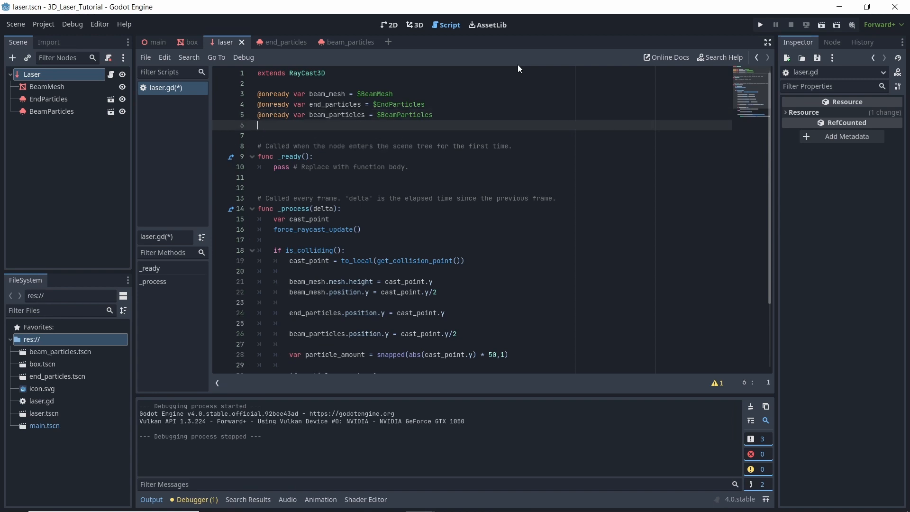
{"action": "key", "text": "Return"}
{"action": "type", "text": "var tween: Tween var beam_radius: float = 0.03"}
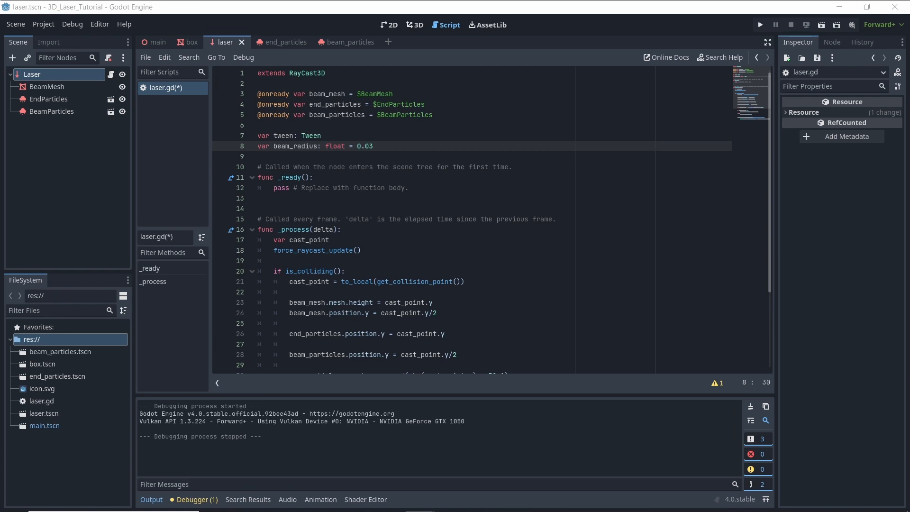
- Write activate(time: float) to show the laser, start both emitters and tween the beam radii to beam_radius and particle scale_min to 1
{"action": "scroll", "coordinate": [520, 180], "scroll_direction": "down", "scroll_amount": 3}
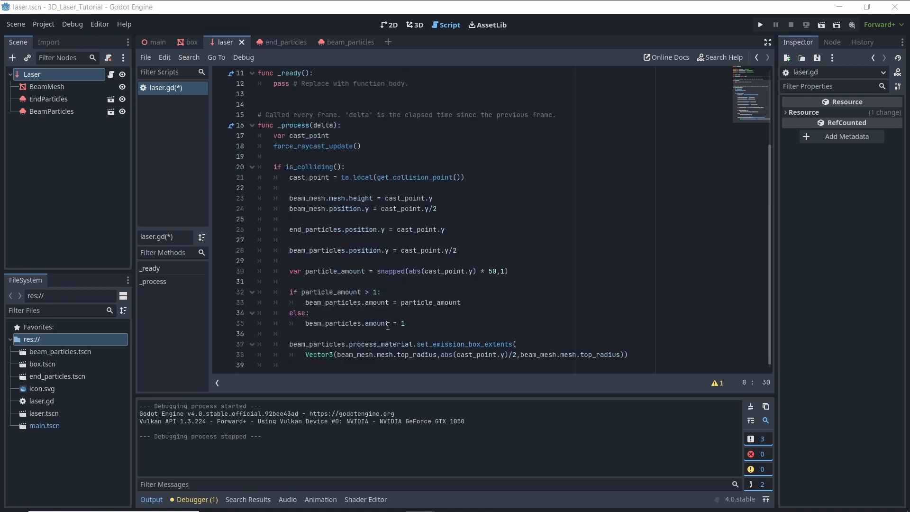
{"action": "left_click", "coordinate": [290, 363]}
{"action": "key", "text": "Down"}
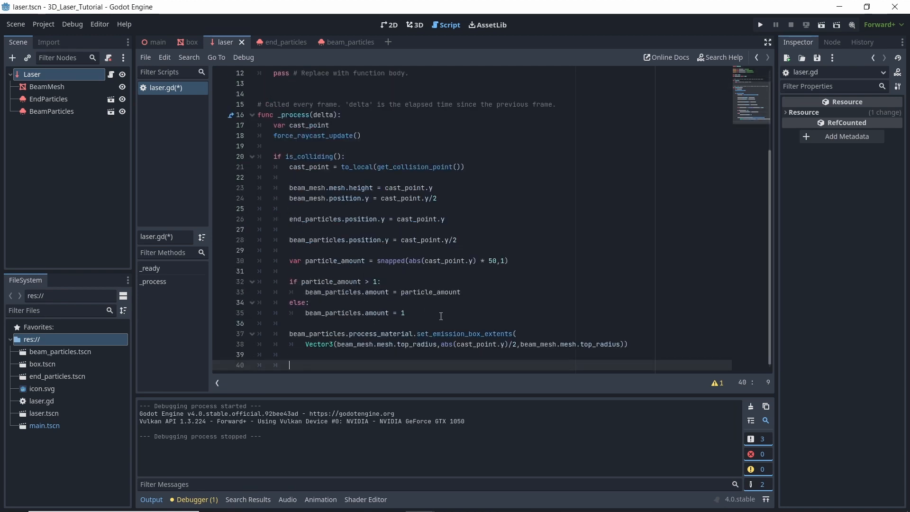
{"action": "key", "text": "Return"}
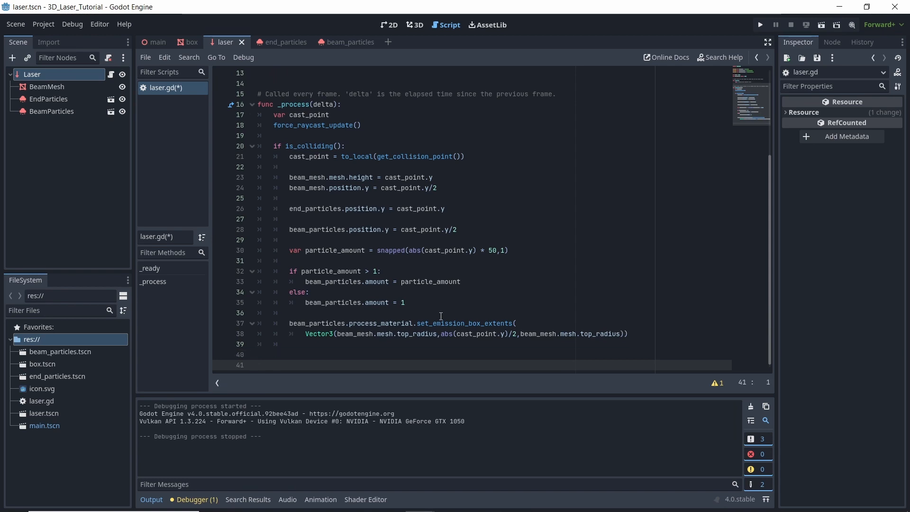
{"action": "type", "text": "func activate(time: float): \ttween = get_tree().create_tween() \tvisible = true \tbeam_particles.emitting = true \tend_particles.emitting = true \ttween.set_parallel(true) \ttween.tween_property(beam_mesh.mesh,\"top_radius\",beam_radius, time) \ttween.tween_property(beam_mesh.mesh,\"bottom_radius\",beam_radius, time) \ttween.tween_property(beam_particles.process_material,\"scale_min\",1,time) \ttween.tween_property(end_particles.process_material,\"scale_min\",1,time) \tawait tween.finished"}
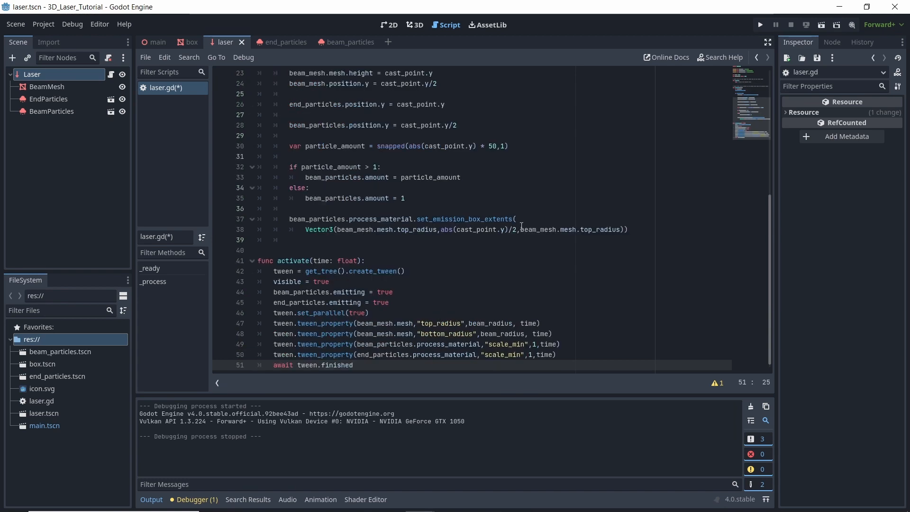
- Write deactivate(time: float) to tween the beam radii and particle scale_min to 0.0, then hide the laser and stop both emitters
{"action": "key", "text": "Return"}
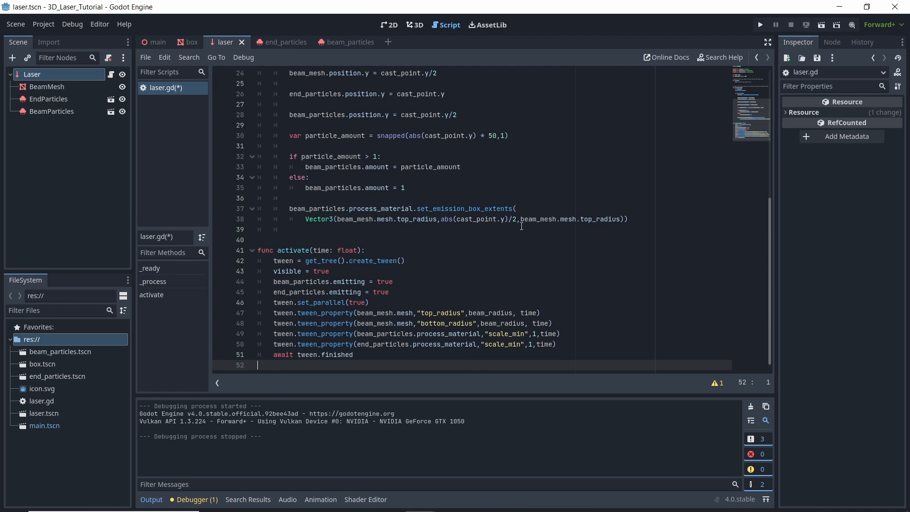
{"action": "key", "text": "Return"}
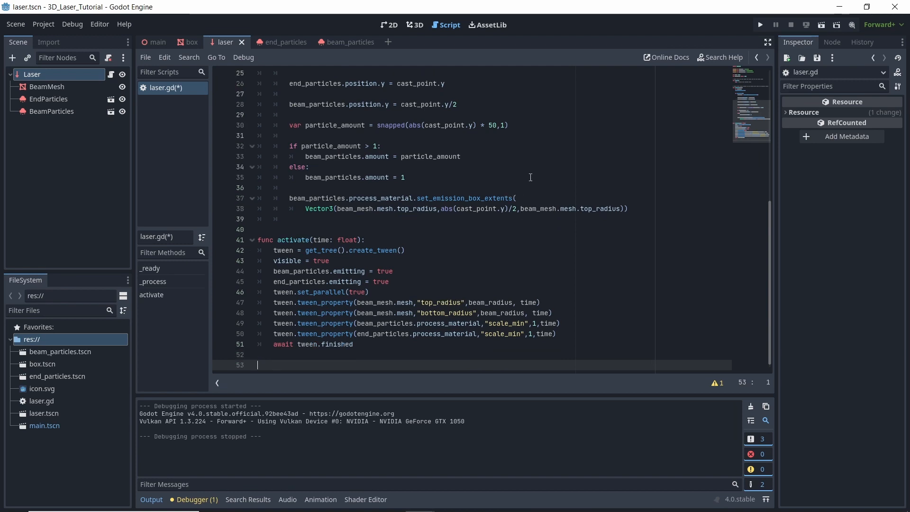
{"action": "key", "text": "Return"}
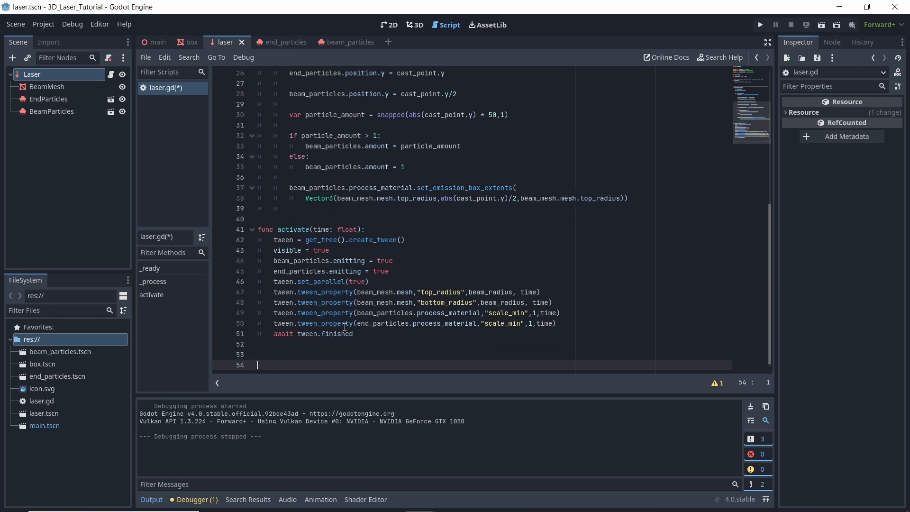
{"action": "type", "text": "func deactivate(time: float): \ttween = get_tree().create_tween() \ttween.set_parallel(true) \ttween.tween_property(beam_mesh.mesh,\"top_radius\",0.0, time) \ttween.tween_property(beam_mesh.mesh,\"bottom_radius\",0.0, time) \ttween.tween_property(beam_particles.process_material,\"scale_min\",0.0,time) \ttween.tween_property(end_particles.process_material,\"scale_min\",0.0,time) \tawait tween.finished \tvisible = false \tbeam_particles.emitting = false \tend_particles.emitting = false"}
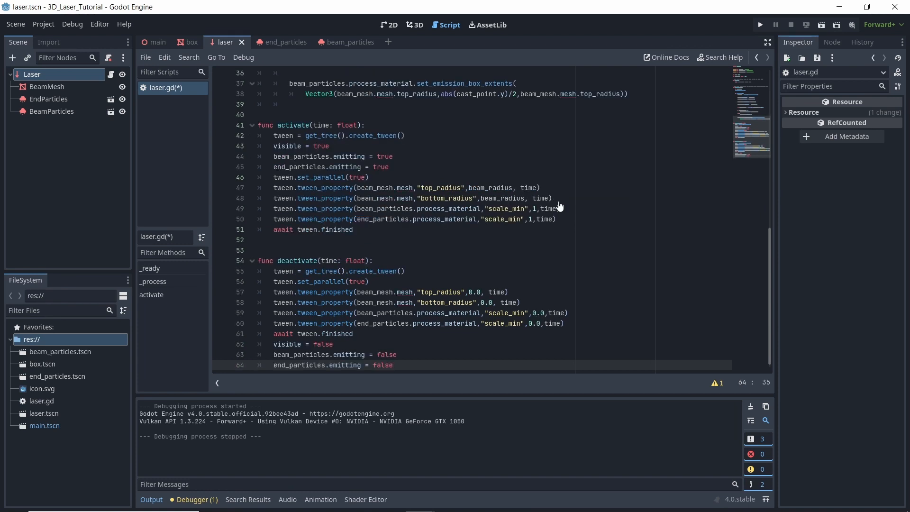
{"action": "key", "text": "Return"}
{"action": "key", "text": "Return"}
{"action": "key", "text": "Return"}
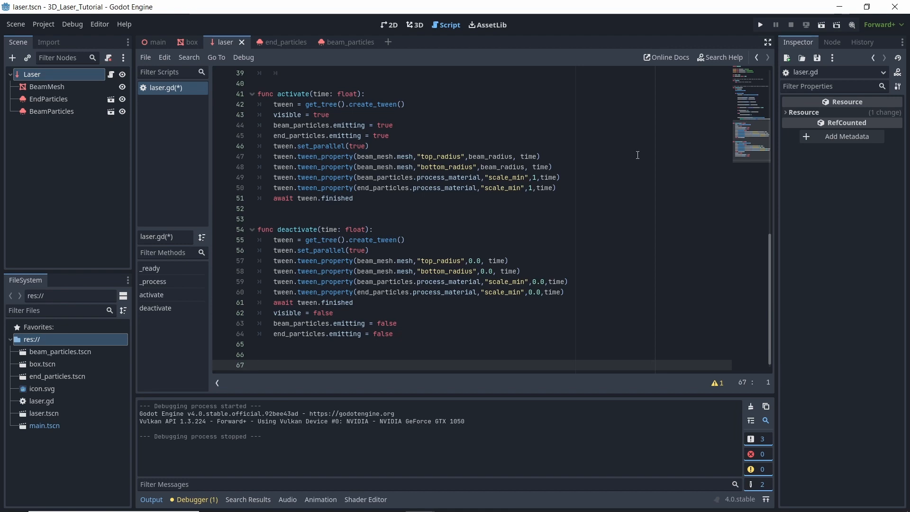
- Replace the _ready() placeholder with a 2.0-second timer await, deactivate(1), another 2.0-second timer await, and activate(1)
{"action": "scroll", "coordinate": [637, 155], "scroll_direction": "up", "scroll_amount": 10}
{"action": "left_click_drag", "start_coordinate": [409, 187], "coordinate": [272, 188]}
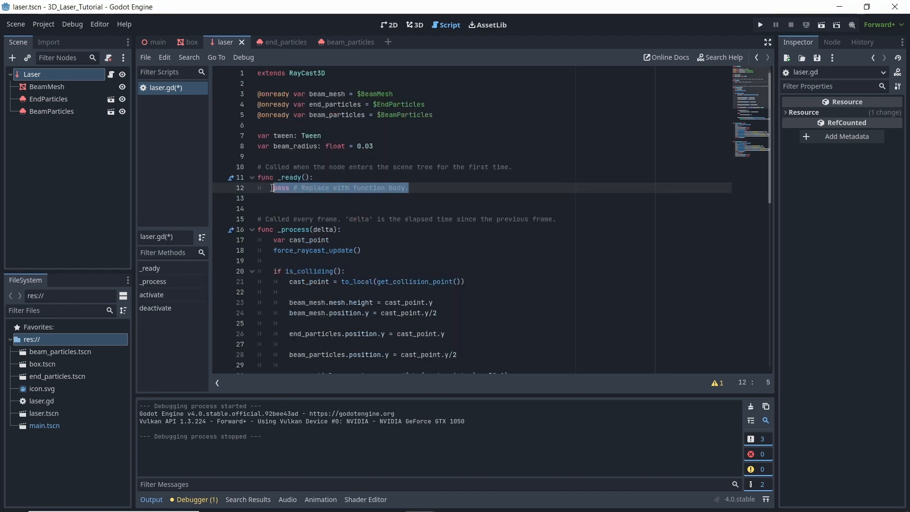
{"action": "key", "text": "BackSpace"}
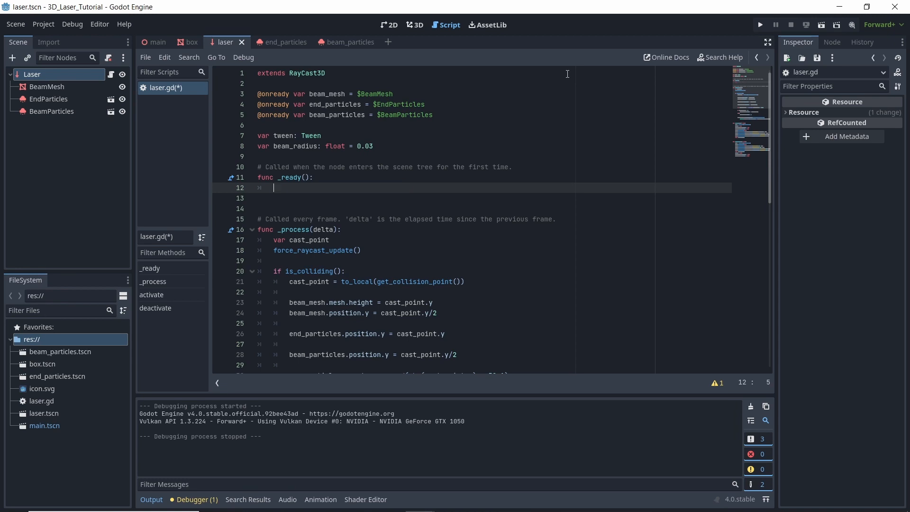
{"action": "key", "text": "Return"}
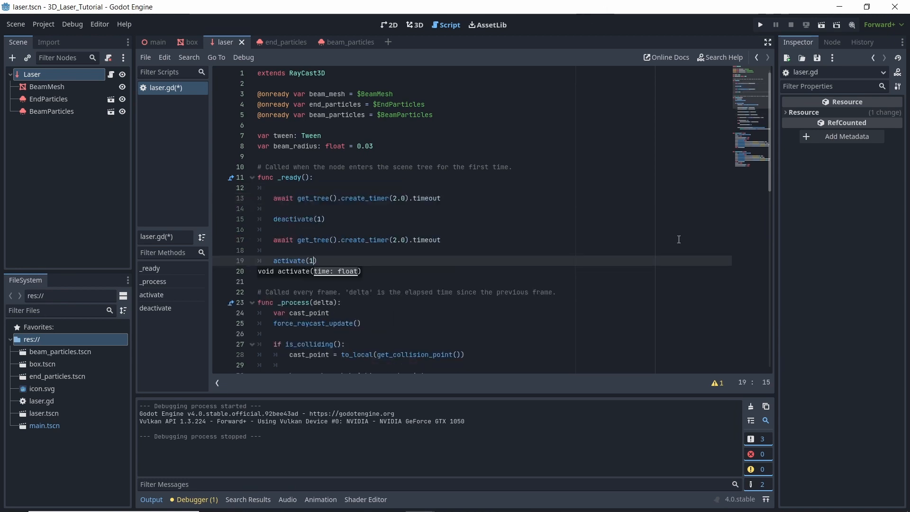
- Run the project and maximize the game window to watch the laser deactivate and reactivate
{"action": "left_click", "coordinate": [677, 240]}
{"action": "left_click", "coordinate": [688, 279]}
{"action": "left_click", "coordinate": [760, 24]}
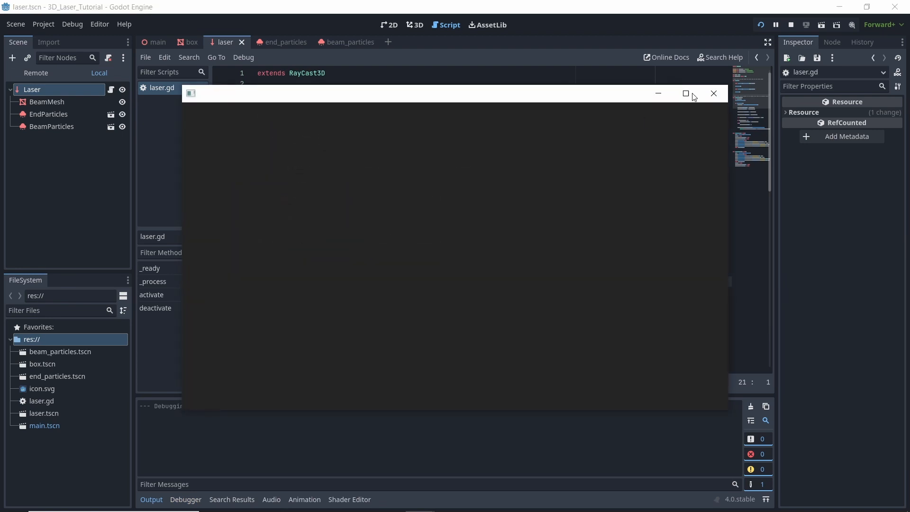
{"action": "left_click", "coordinate": [687, 94]}
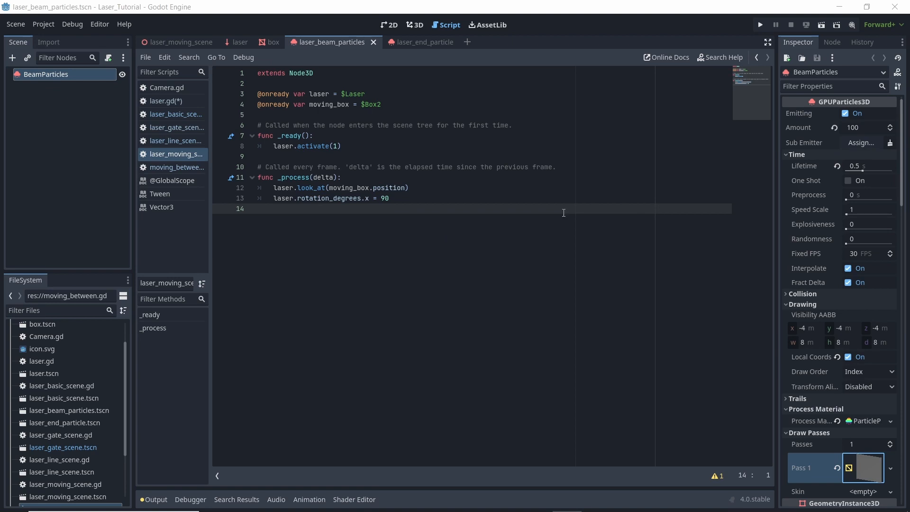
- Make sure Local to Scene is enabled on the process material of BeamParticles and save the laser_beam_particles scene
{"action": "left_click", "coordinate": [864, 421]}
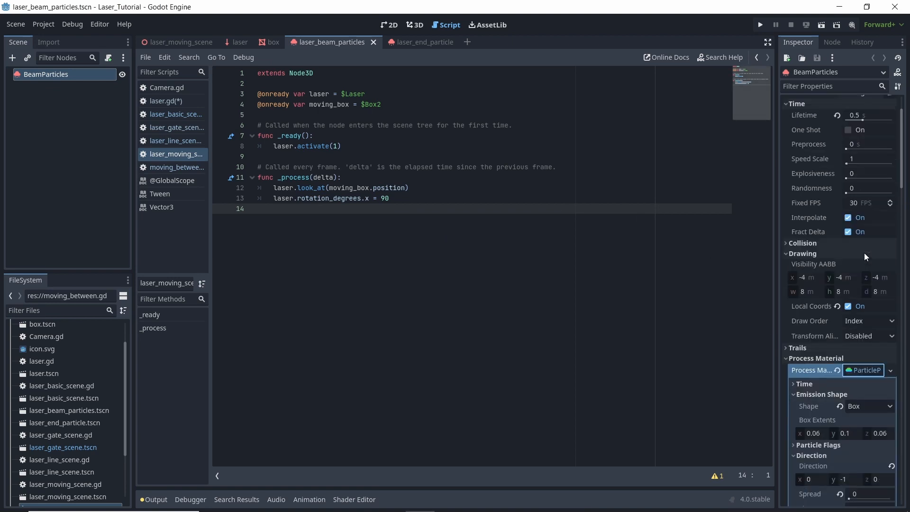
{"action": "scroll", "coordinate": [863, 252], "scroll_direction": "down", "scroll_amount": 10}
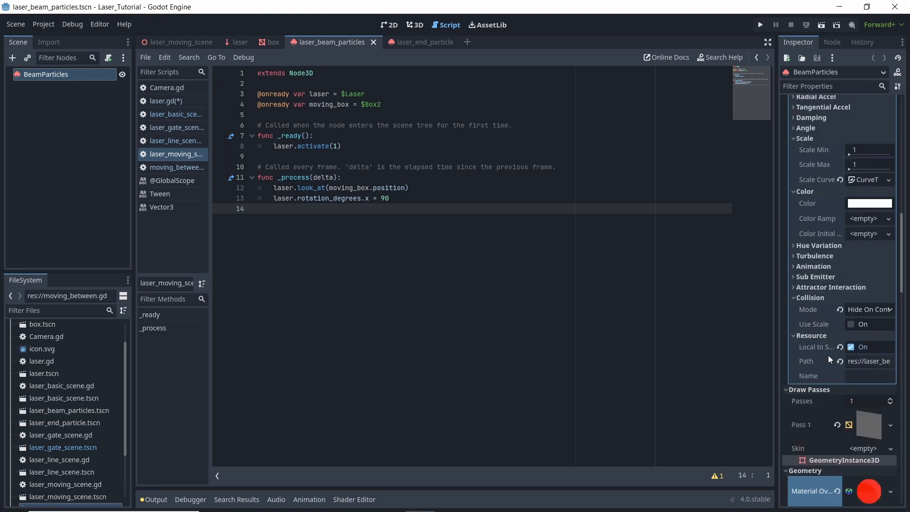
{"action": "left_click", "coordinate": [851, 347]}
{"action": "left_click", "coordinate": [851, 347]}
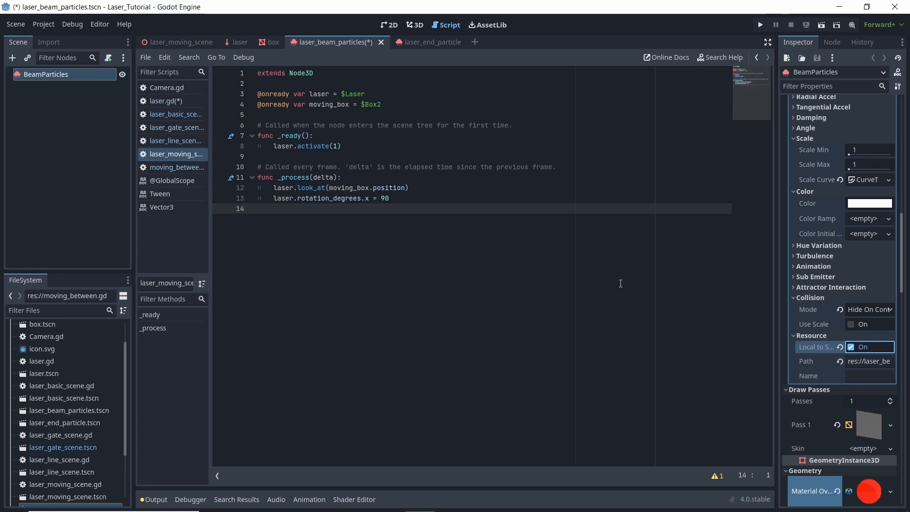
{"action": "key", "text": "ctrl+s"}
- Enable Local to Scene on the process material of EndParticle in the laser_end_particle scene
{"action": "key", "text": "ctrl+Tab"}
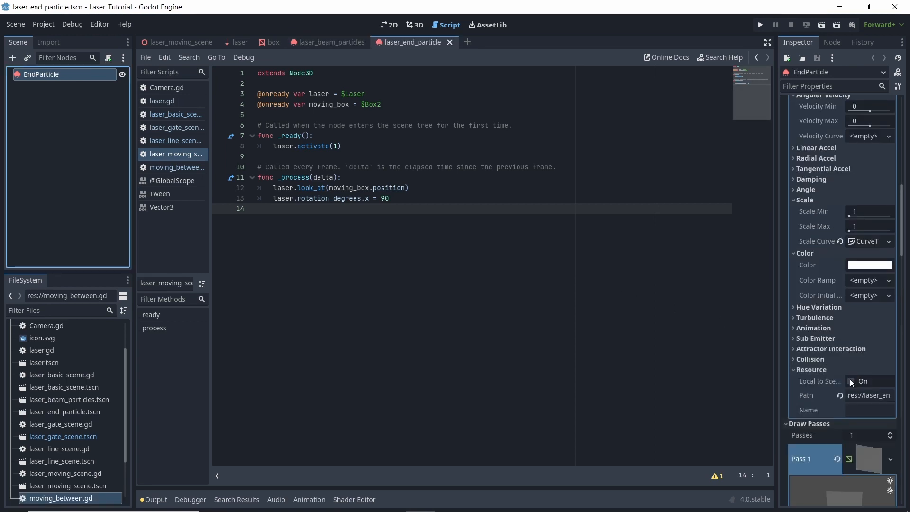
{"action": "left_click", "coordinate": [849, 381]}
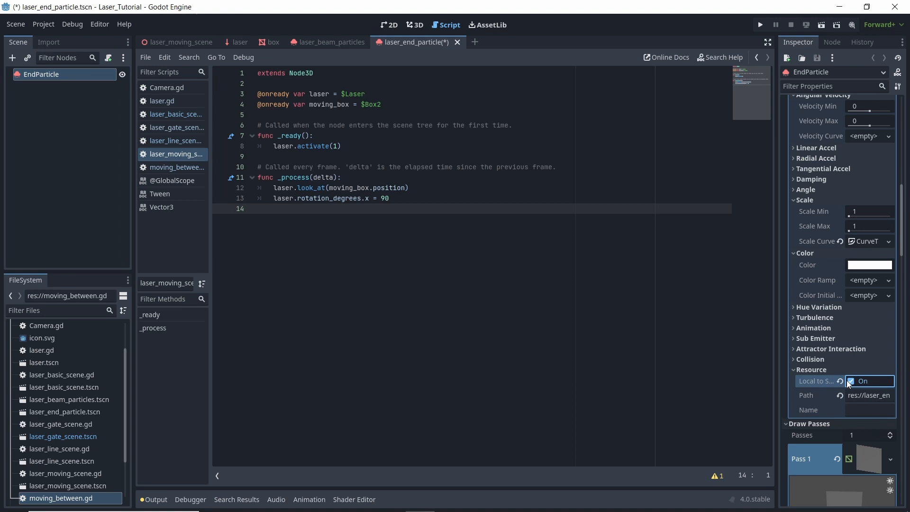
{"action": "left_click", "coordinate": [796, 369]}
- Run the project and review the look_at and rotation_degrees.x lines in the moving laser scene's _process function
{"action": "key", "text": "F5"}
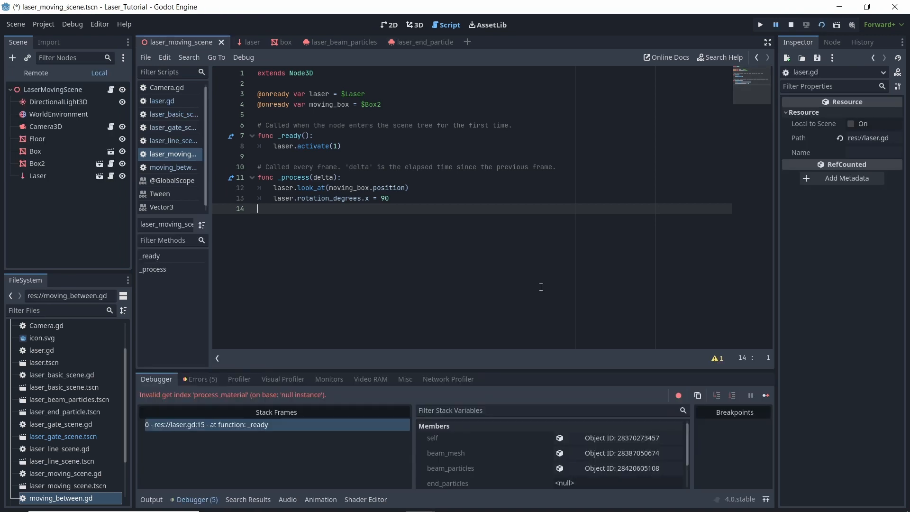
{"action": "left_click_drag", "start_coordinate": [389, 198], "coordinate": [251, 191]}
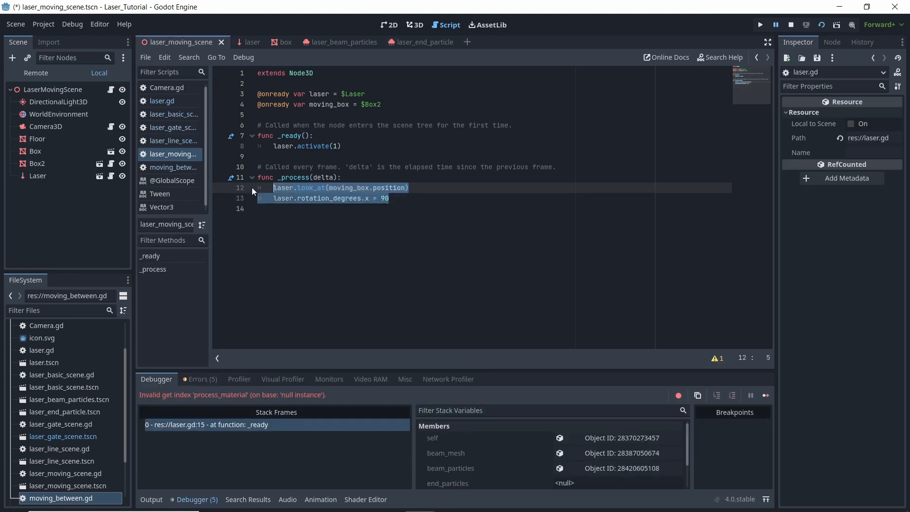
{"action": "left_click", "coordinate": [266, 211]}
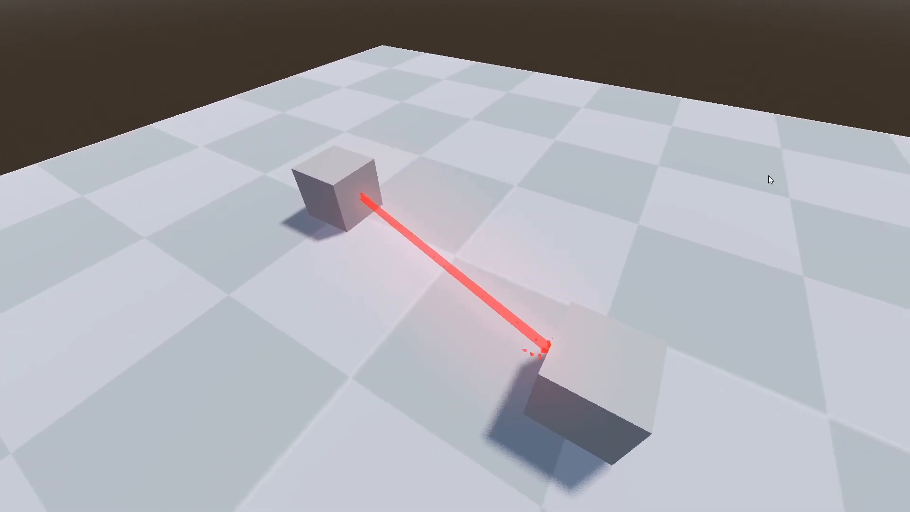